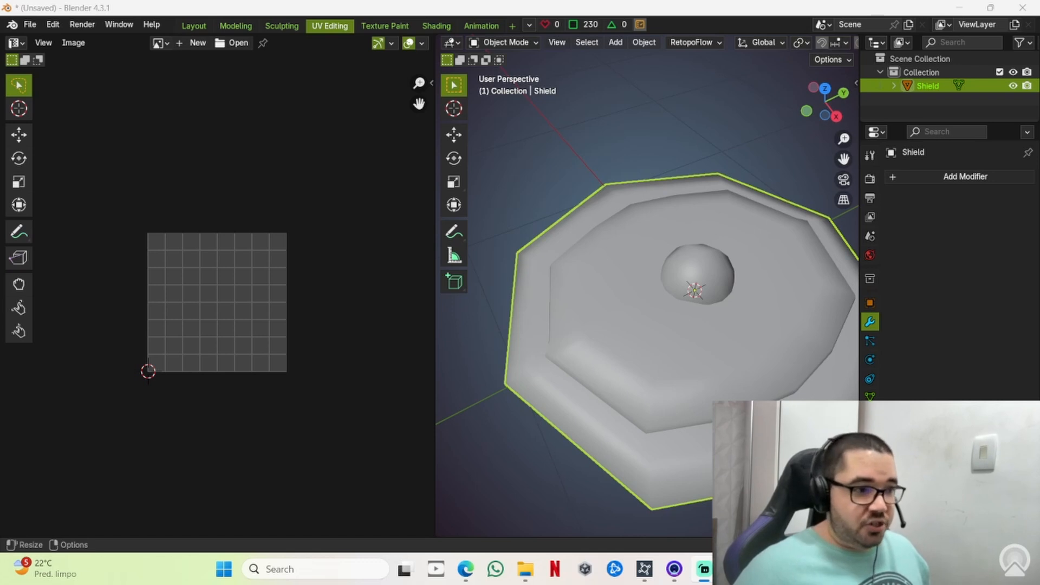
Save the shield scene as Shield Modeling.blend in the Varrc FAce Capture Test folder and close Blender
middle_click_drag(647, 352, 676, 233)
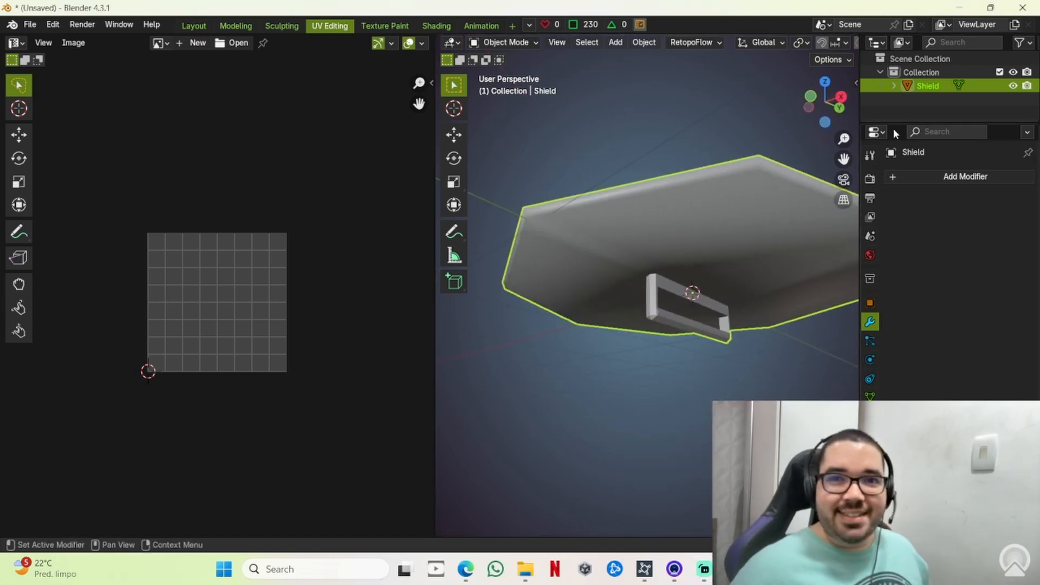
left_click(1023, 7)
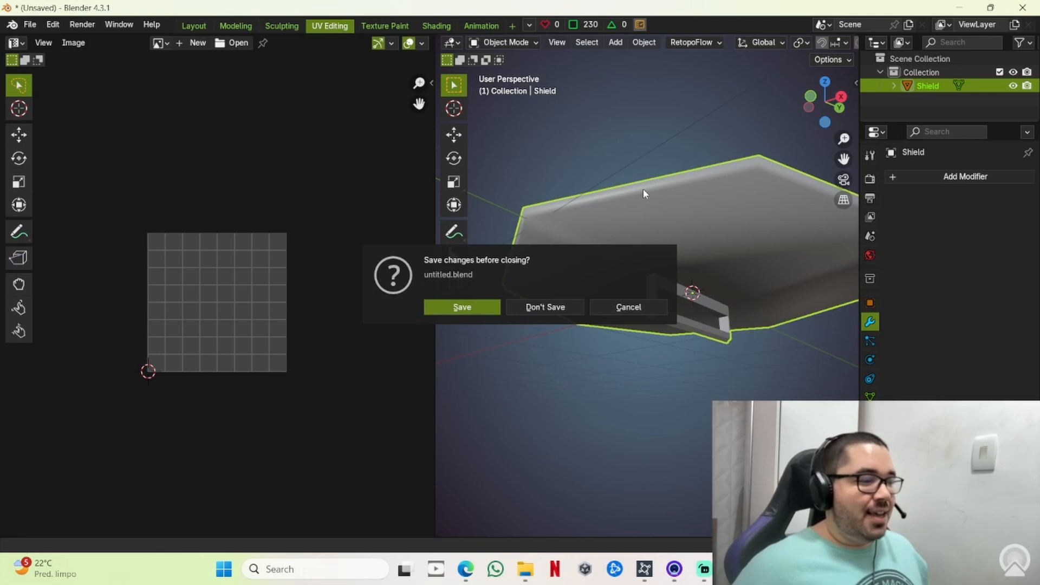
left_click(487, 308)
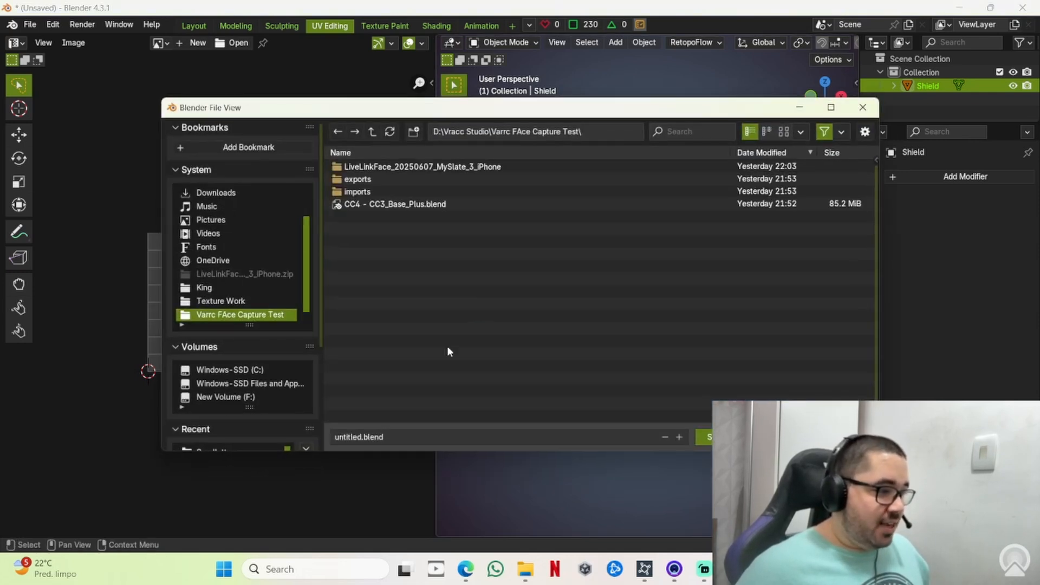
left_click(441, 434)
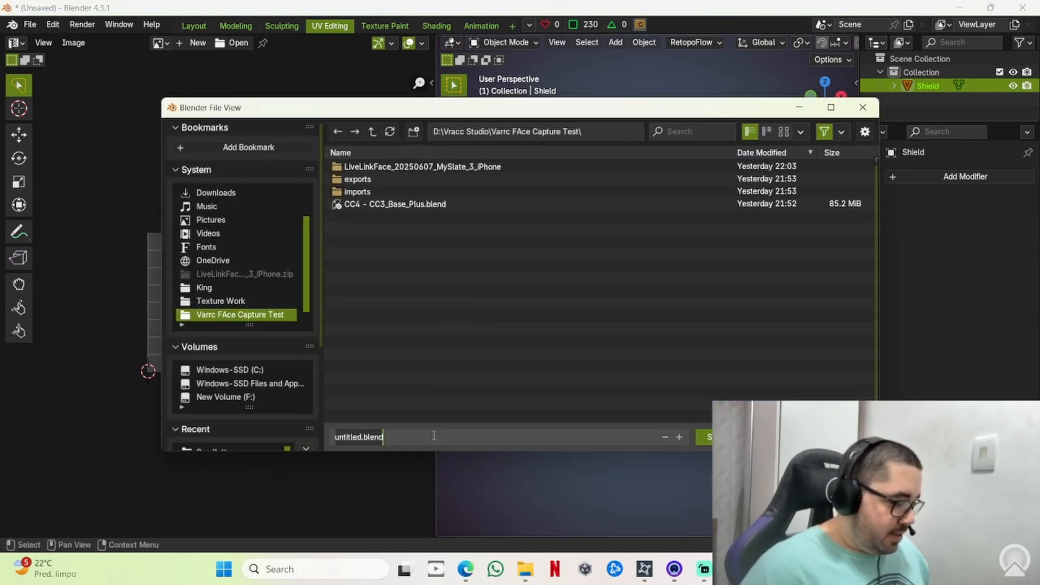
type("s")
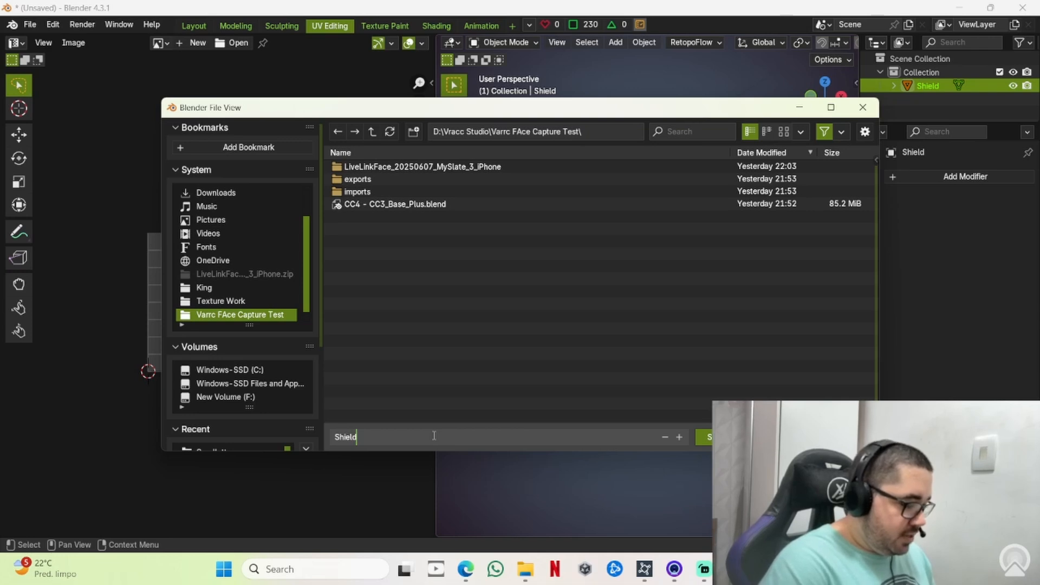
type("hield Modeling")
key("Return")
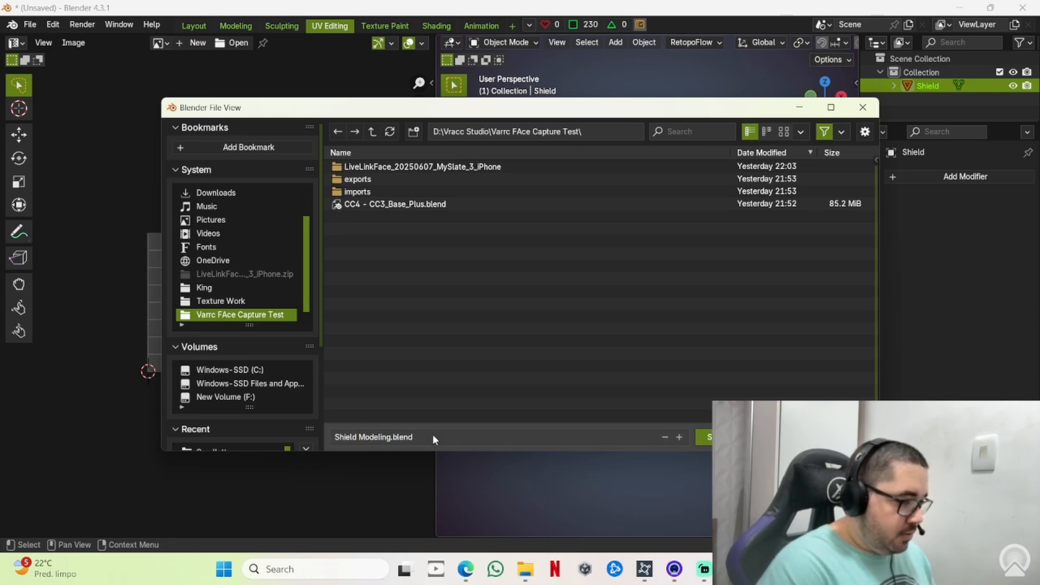
key("Return")
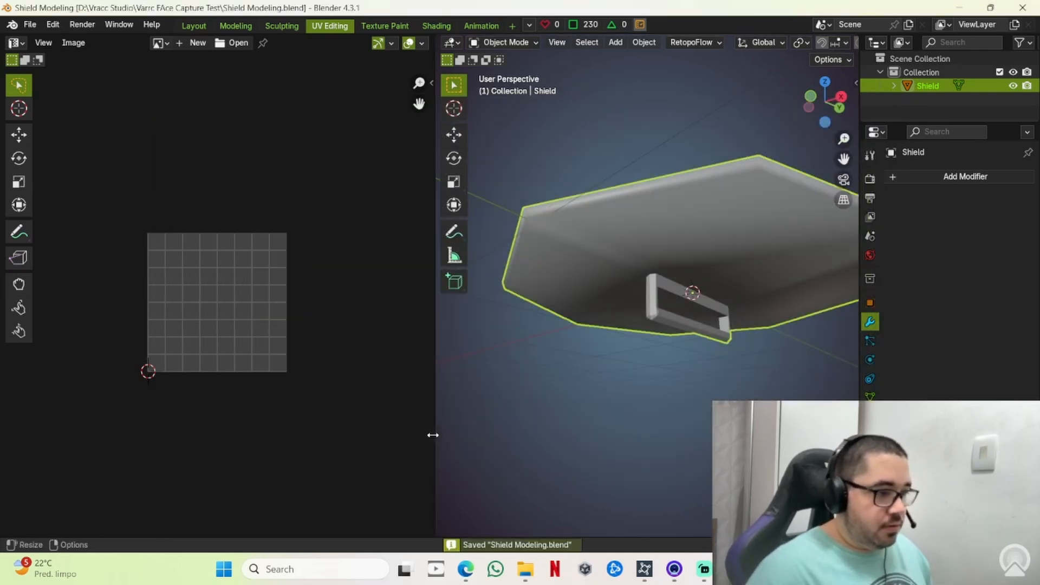
left_click(1023, 7)
Review the Scarllet The Elf marketplace page in the browser, enlarging the gallery picture of the character holding the axe
left_click(105, 10)
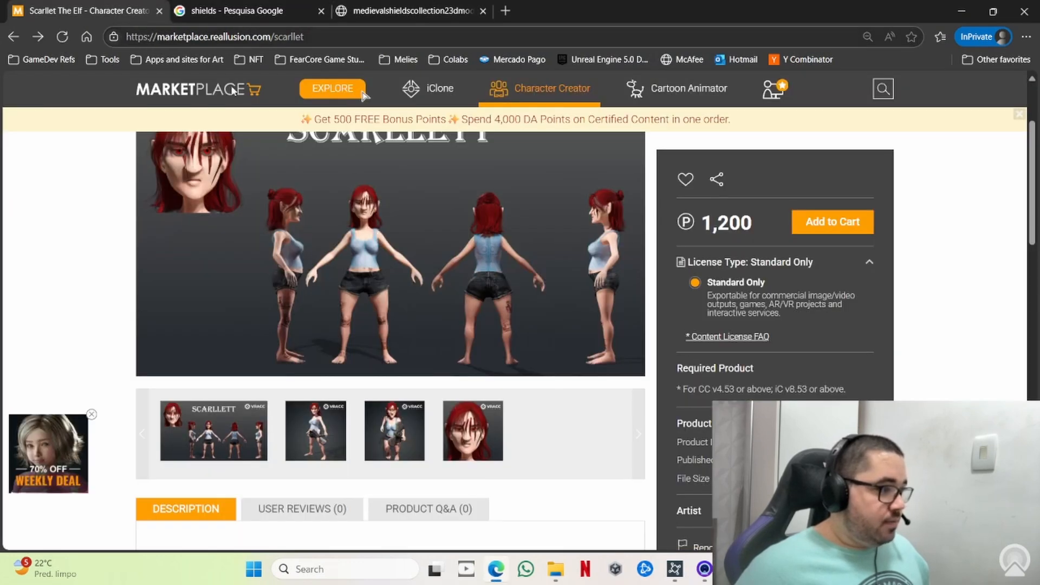
scroll(525, 326, "up", 2)
scroll(498, 342, "down", 2)
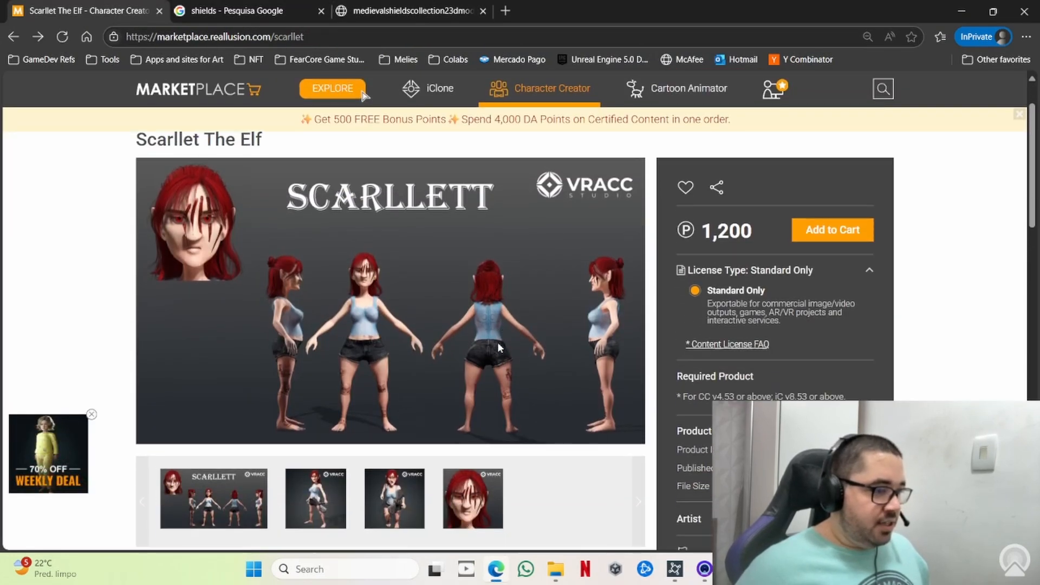
left_click(322, 438)
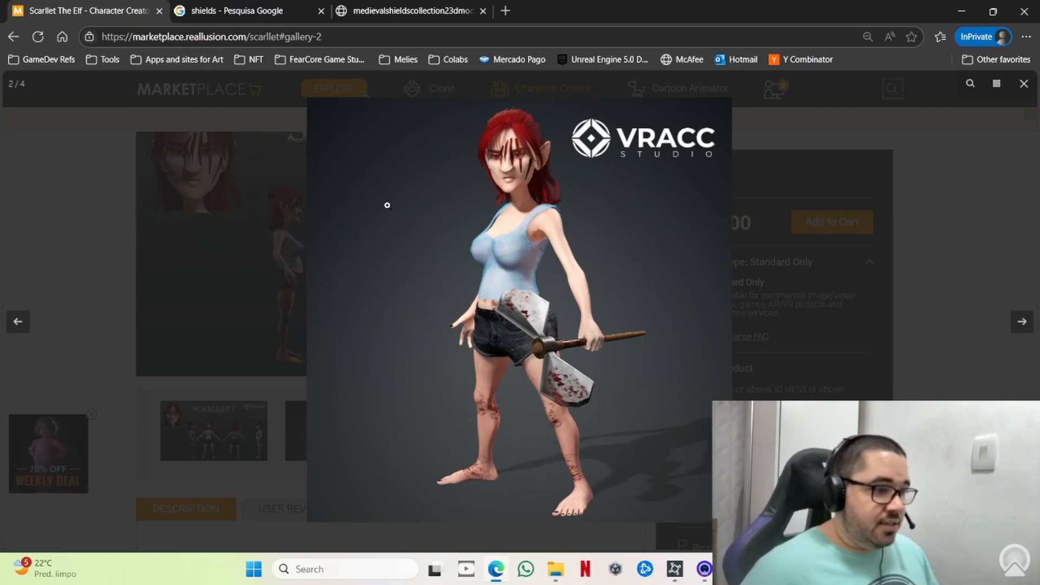
left_click(918, 270)
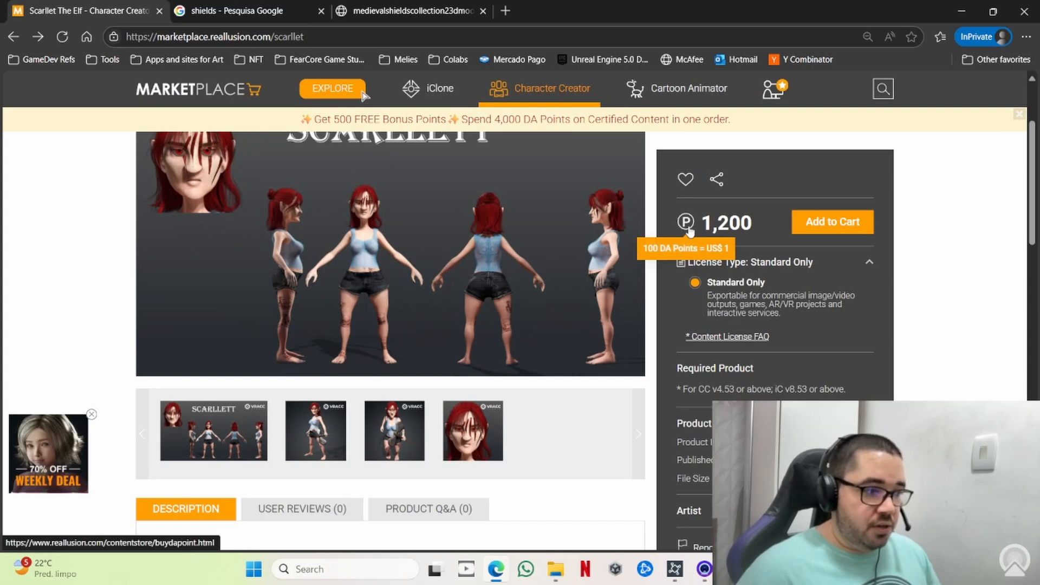
scroll(689, 232, "up", 2)
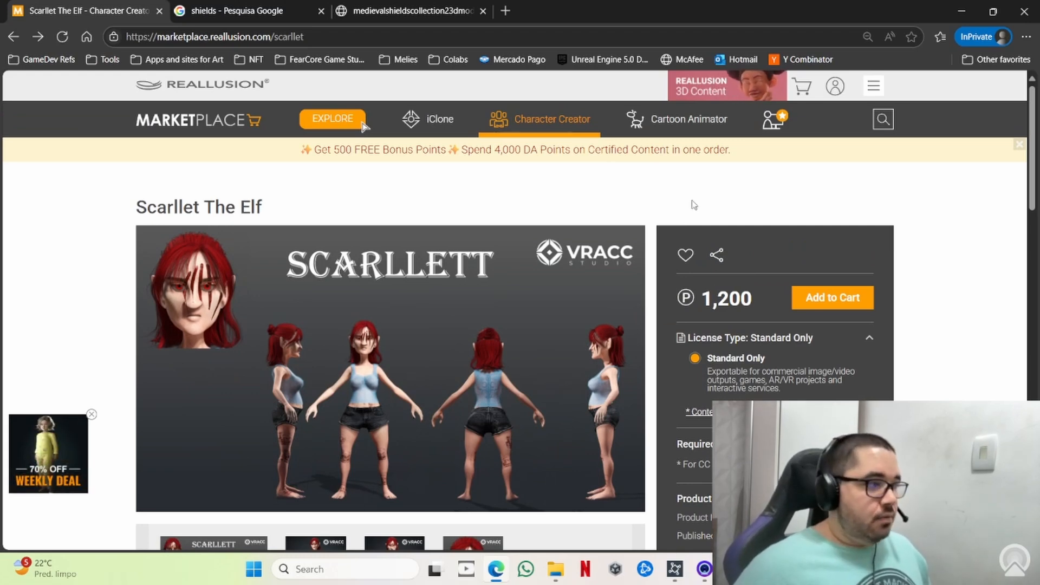
Look over the medieval shields collection picture for shield design references
left_click(404, 11)
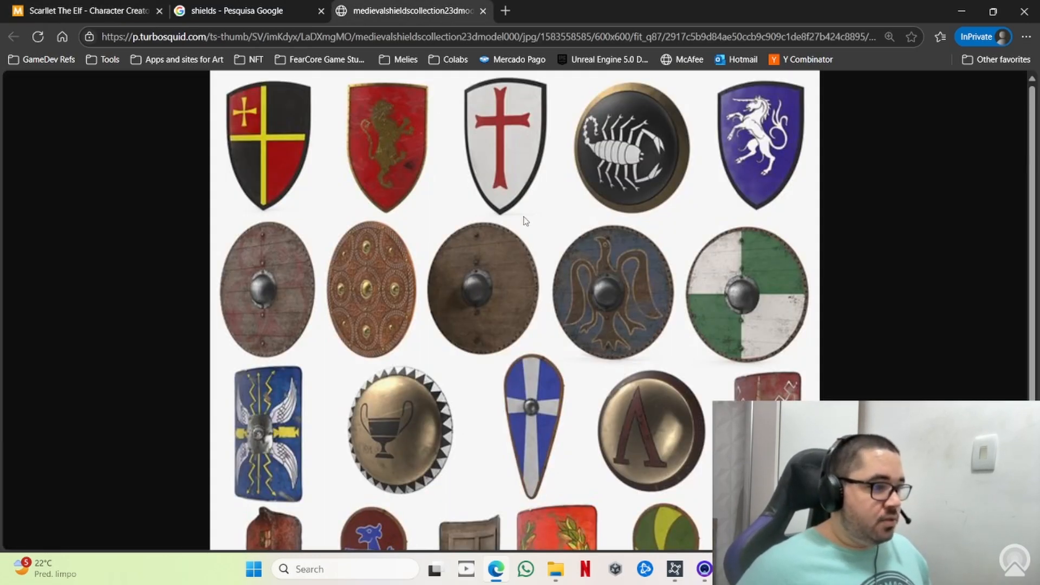
scroll(773, 303, "down", 2)
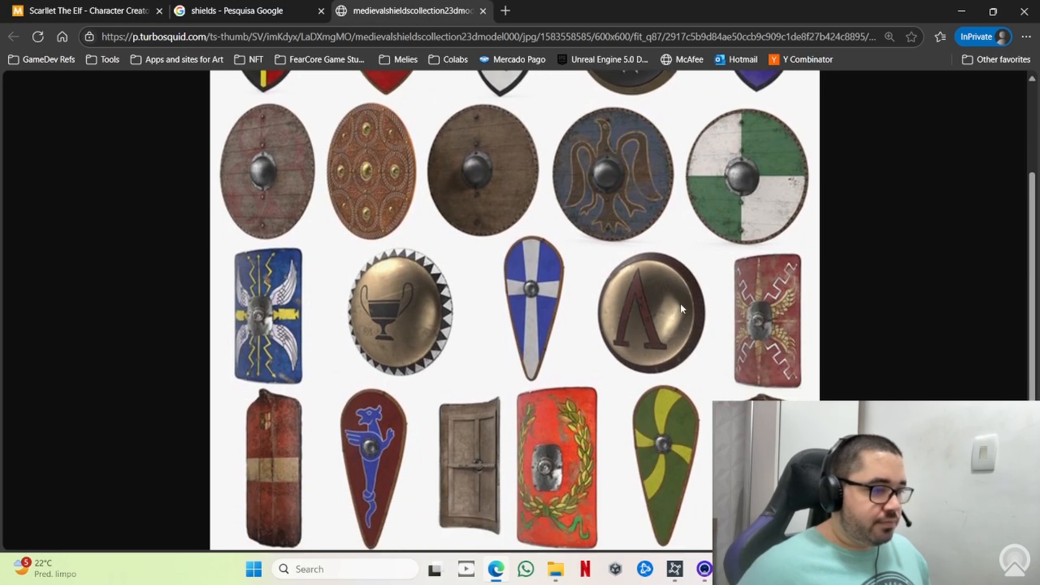
scroll(615, 341, "up", 2)
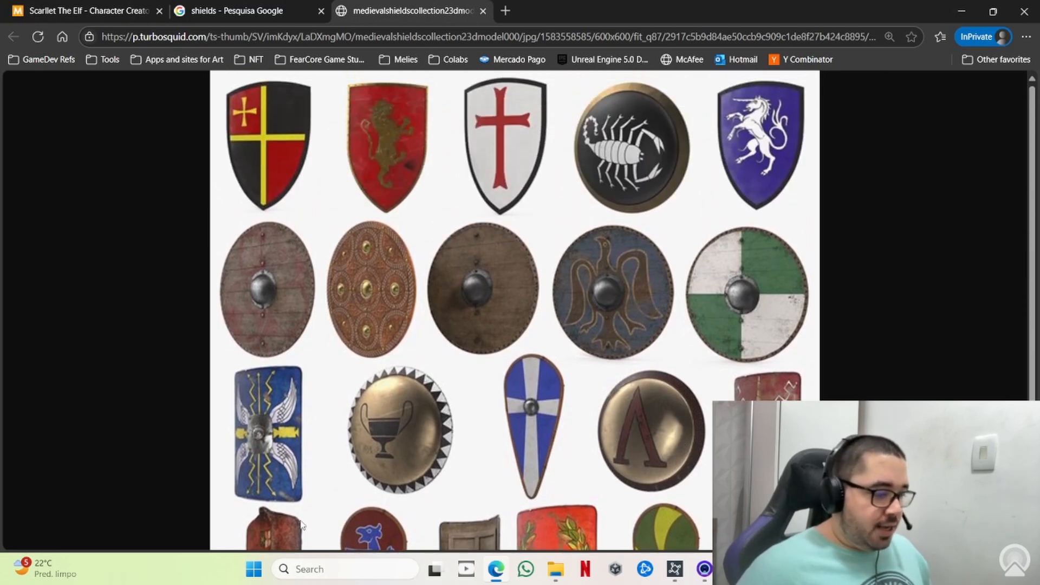
Launch Adobe Substance 3D Painter and dismiss its home screen
left_click(253, 569)
left_click(555, 232)
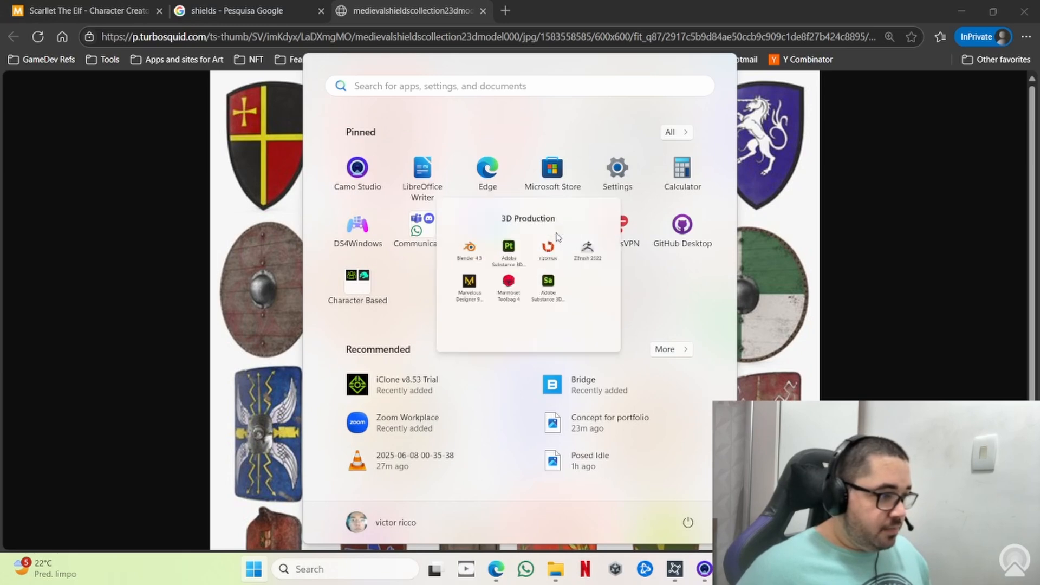
left_click(558, 338)
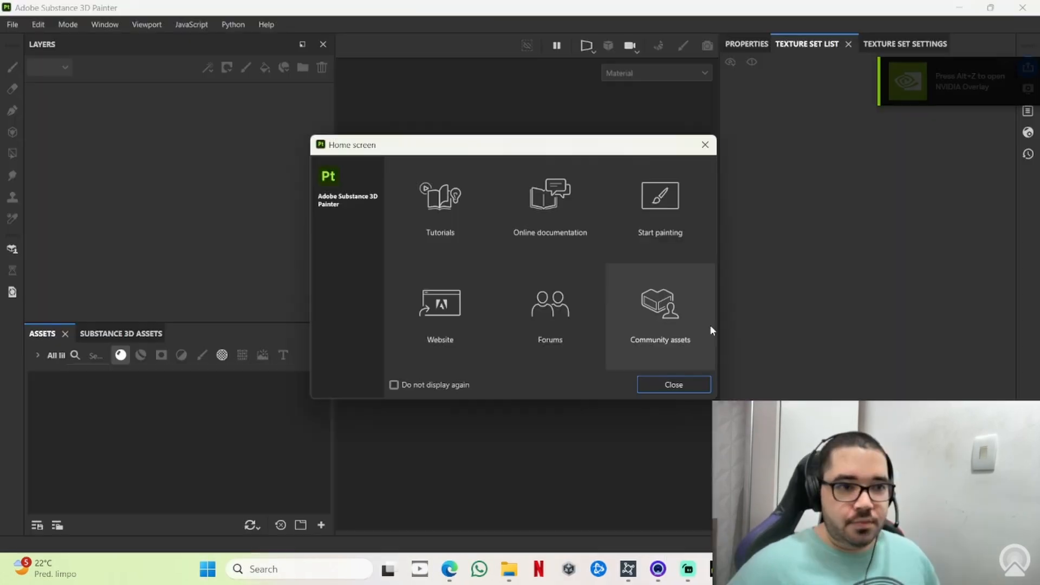
left_click(644, 384)
Start a new project and set its document resolution to 2048
left_click(17, 25)
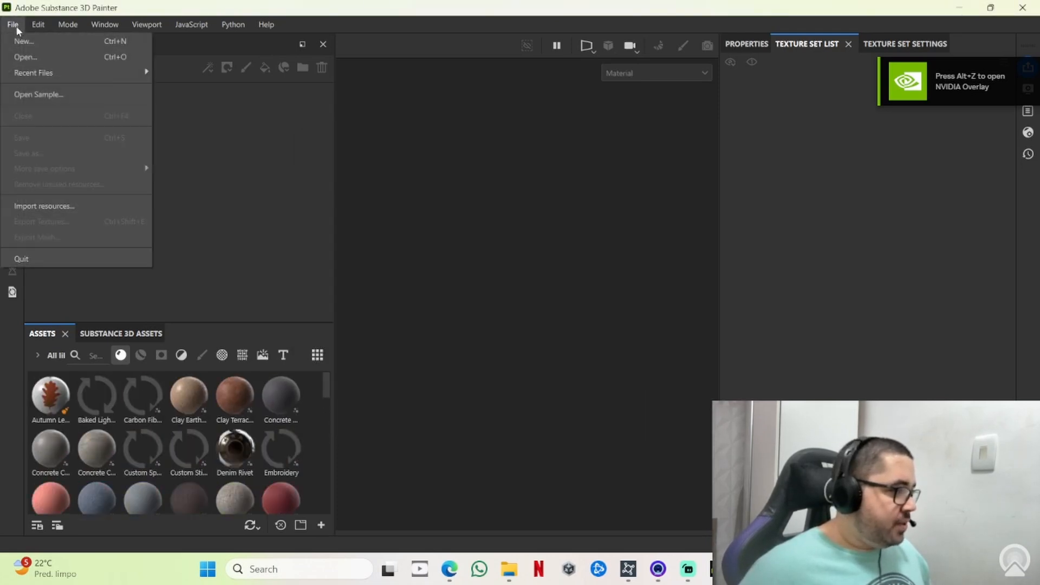
left_click(34, 43)
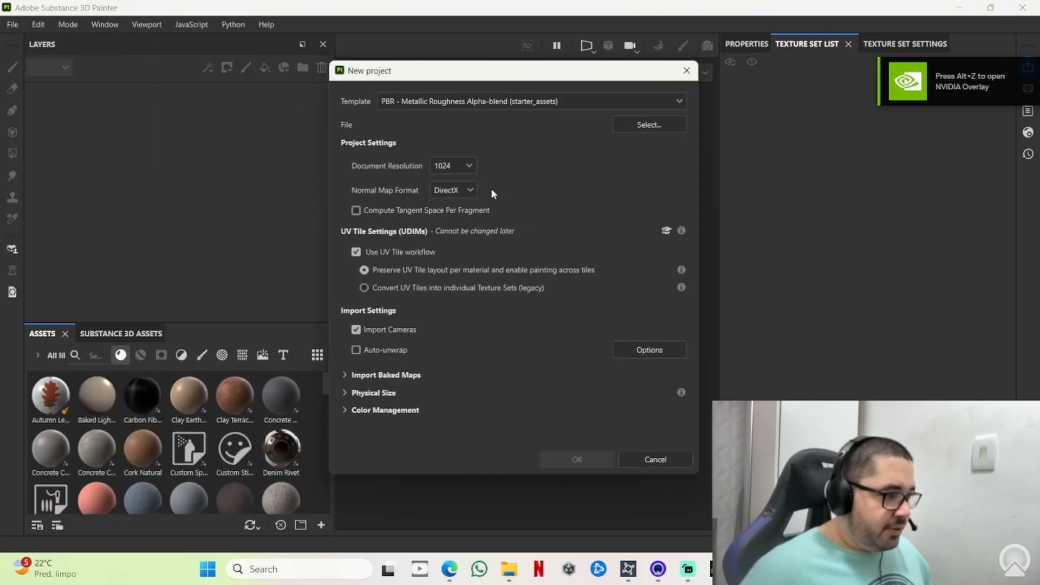
left_click(456, 167)
left_click(446, 238)
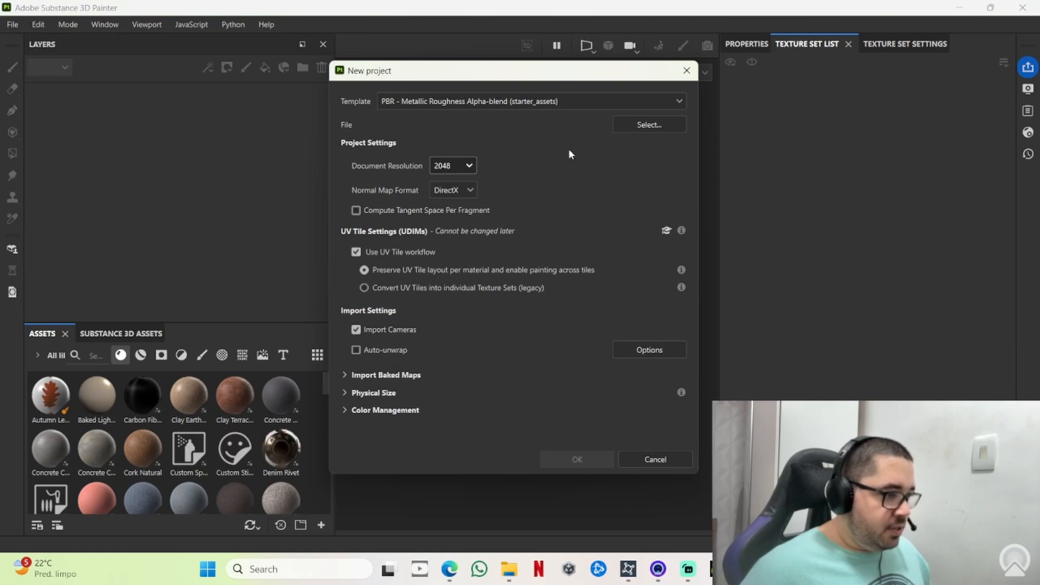
Choose Shield.obj from the Scarllett folder as the project mesh and create the project
left_click(645, 124)
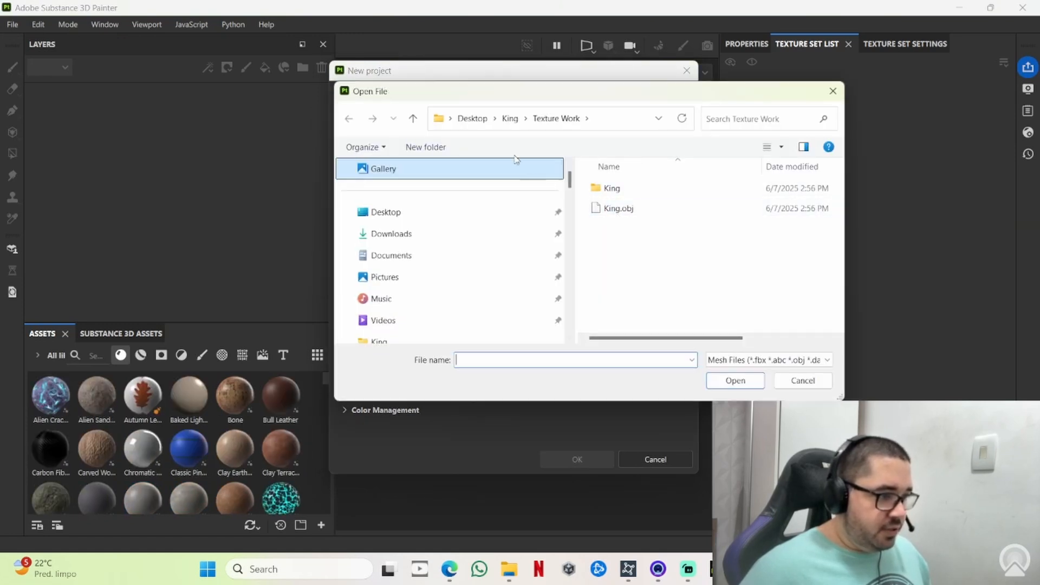
scroll(444, 271, "down", 3)
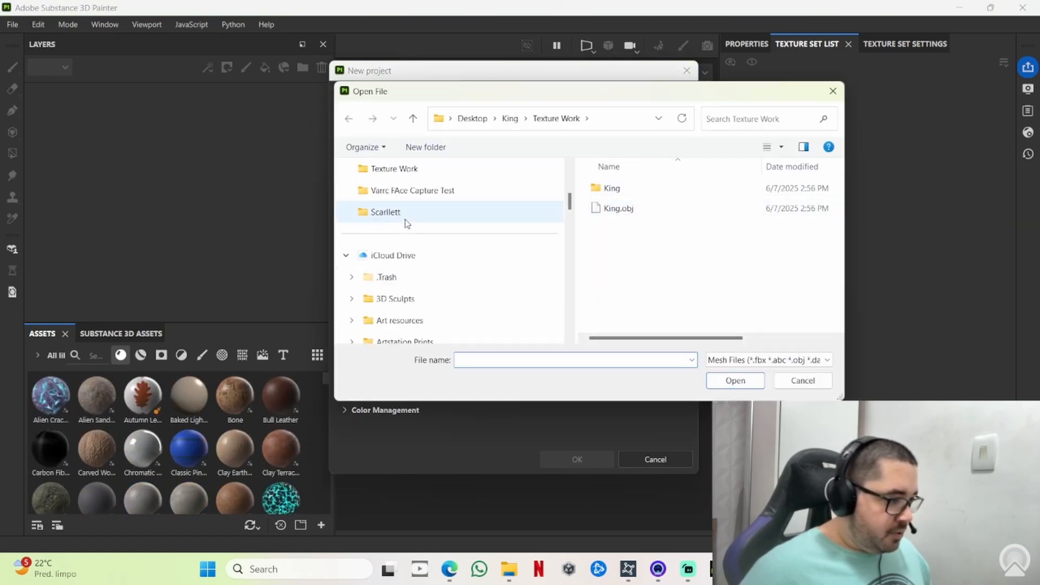
left_click(406, 219)
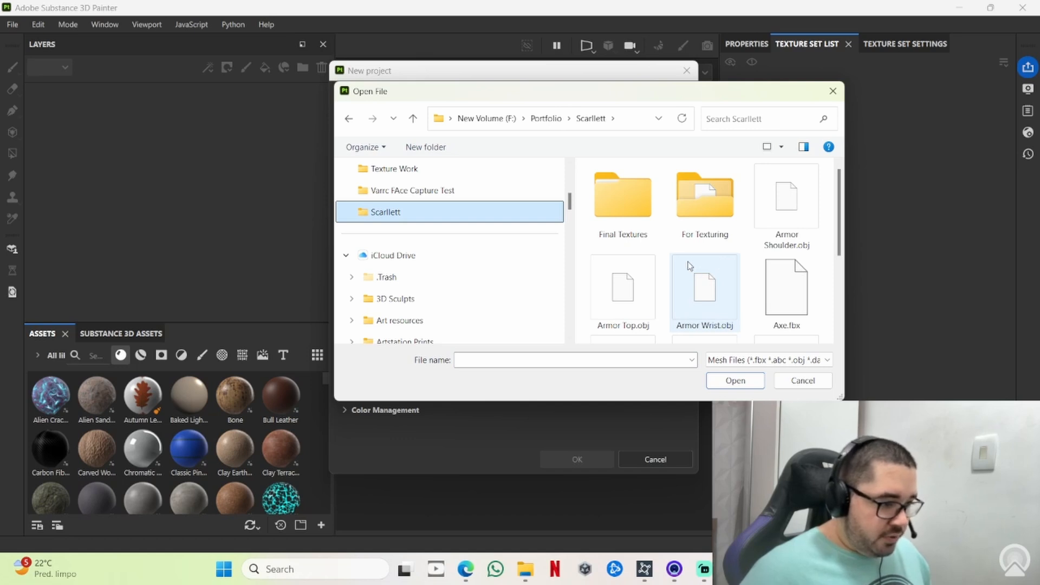
scroll(705, 266, "down", 3)
left_click(639, 299)
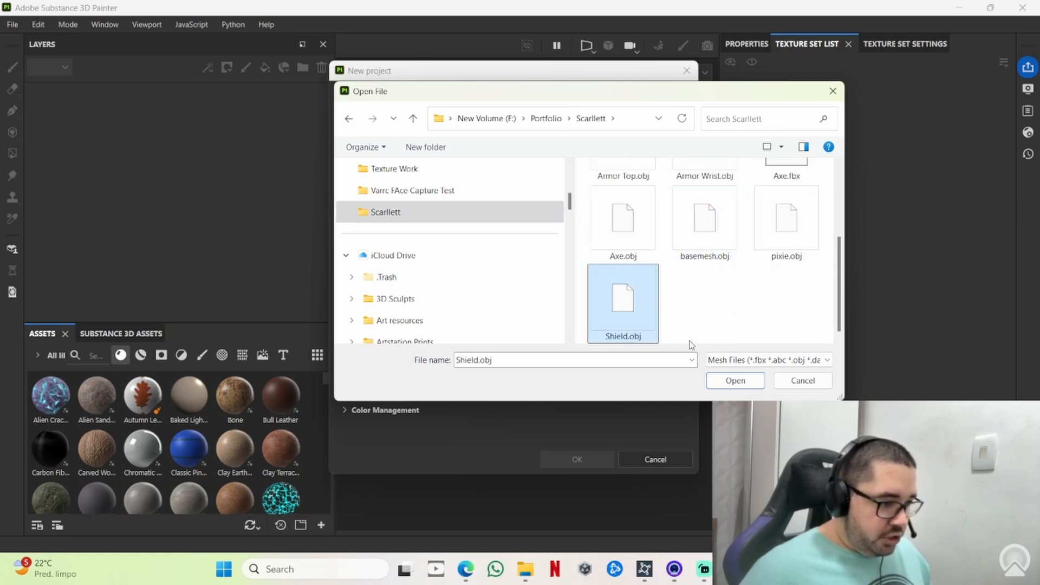
left_click(736, 381)
left_click(598, 455)
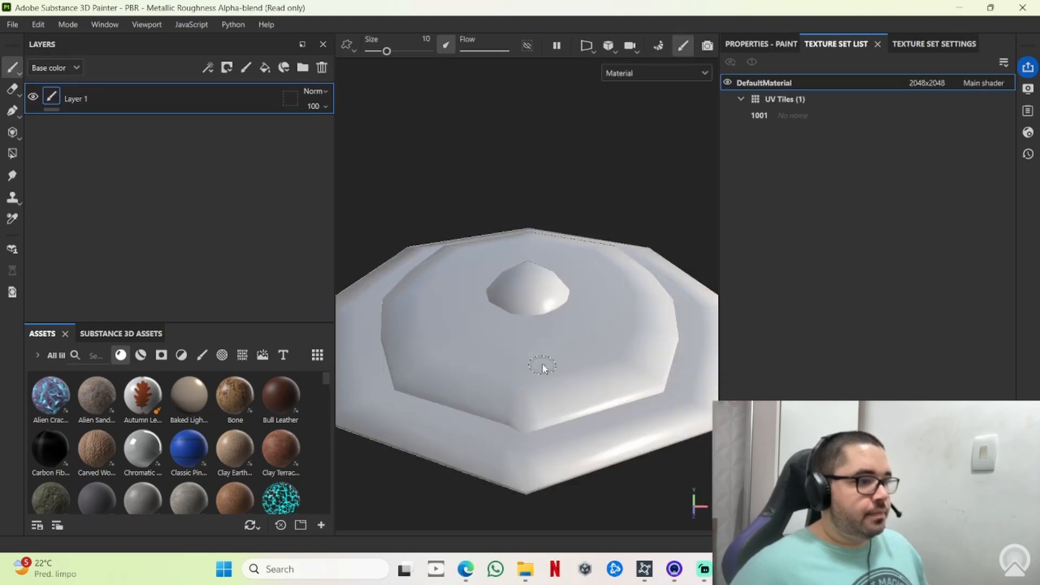
Delete the default paint layer, Layer 1, from the shield's layer stack
left_click_drag(496, 417, 508, 342, "alt")
scroll(508, 342, "down", 6)
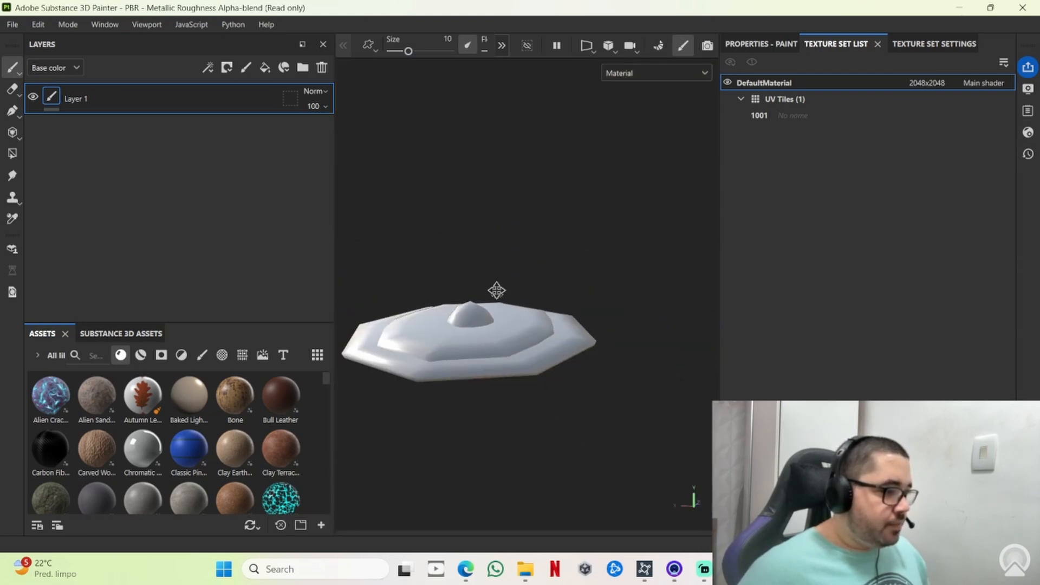
middle_click_drag(496, 291, 558, 254, "alt")
left_click_drag(558, 253, 582, 324, "alt")
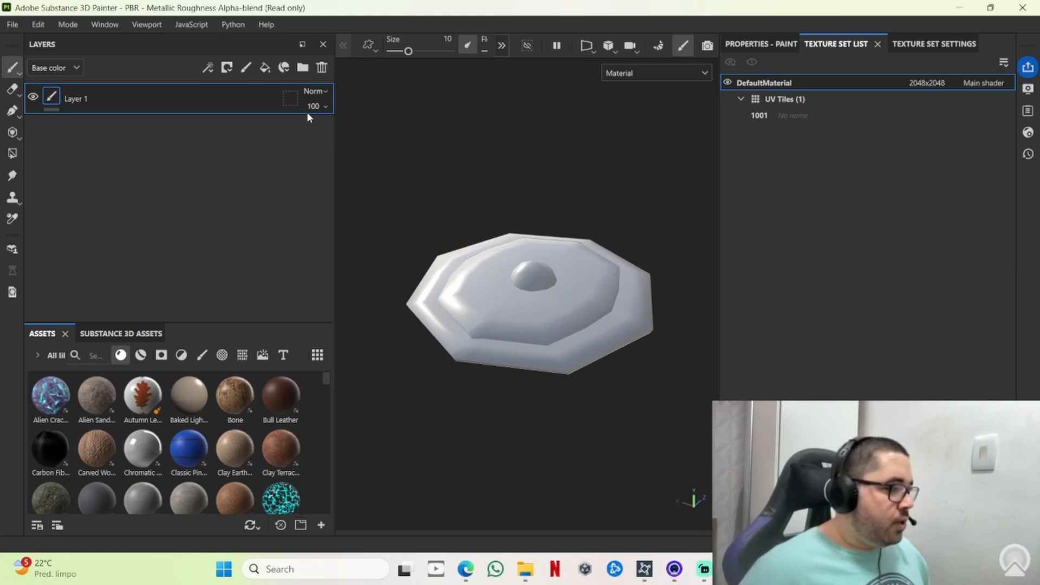
left_click(322, 66)
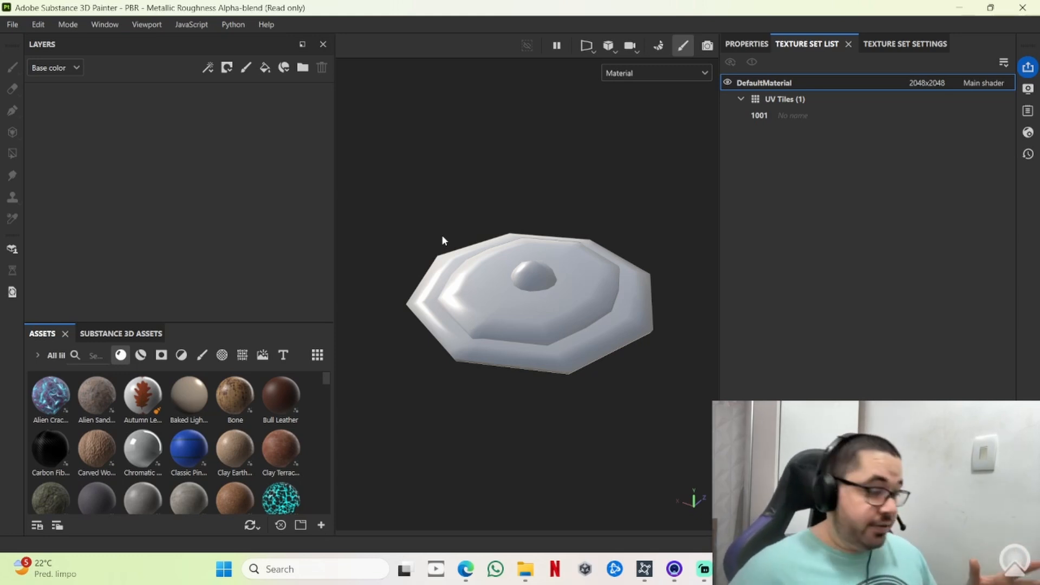
Filter the material assets by "stylized" and apply the Stylized Raw Metal material to the shield
scroll(292, 391, "down", 5)
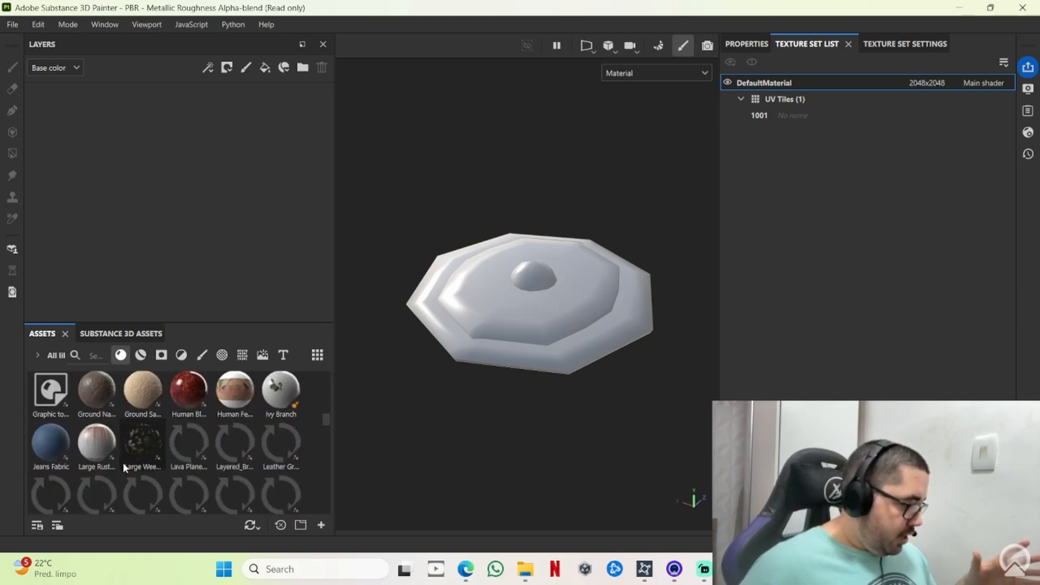
scroll(125, 460, "down", 10)
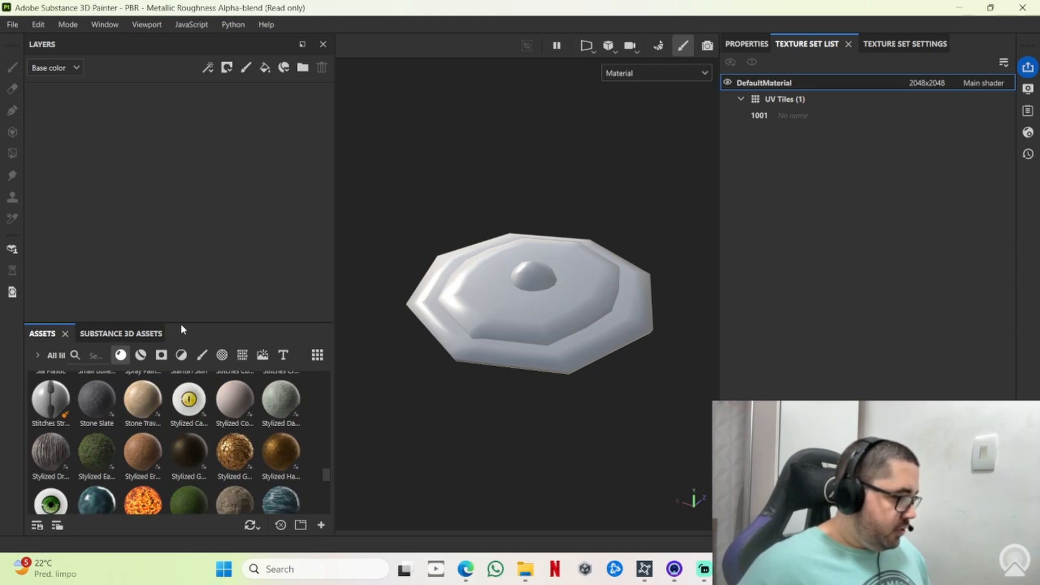
left_click_drag(180, 323, 210, 200)
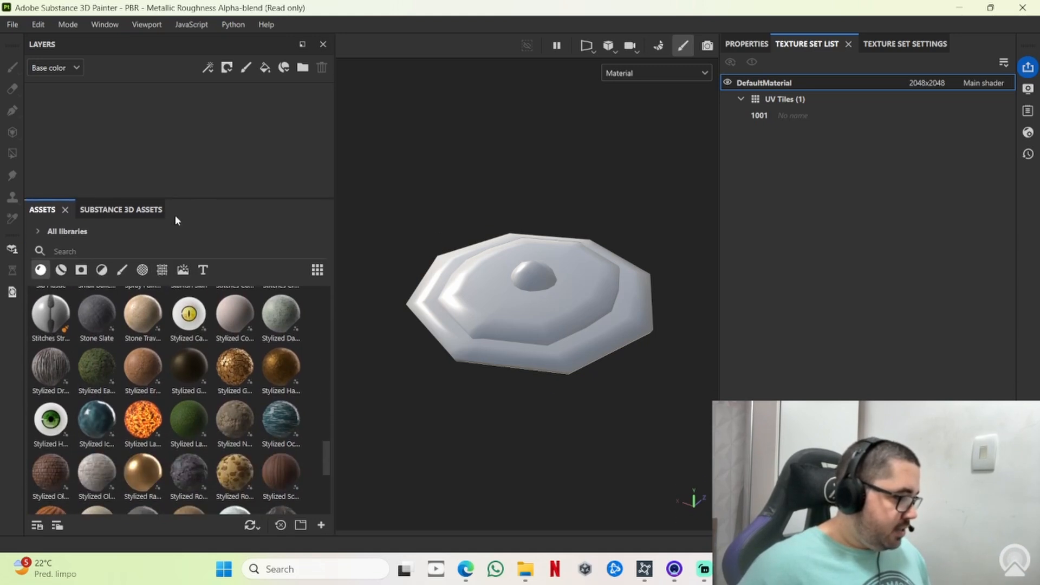
left_click(106, 249)
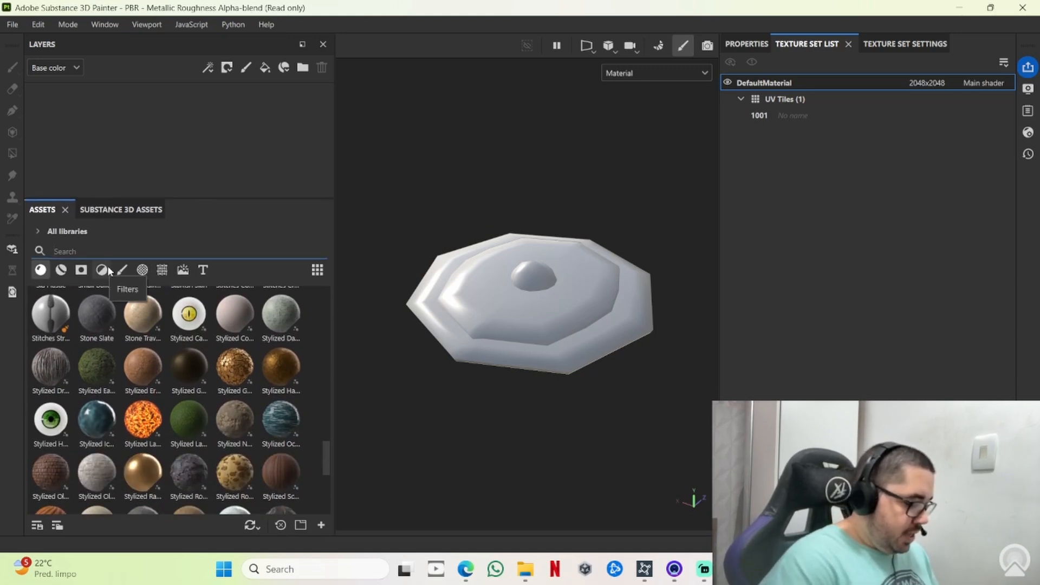
type("st")
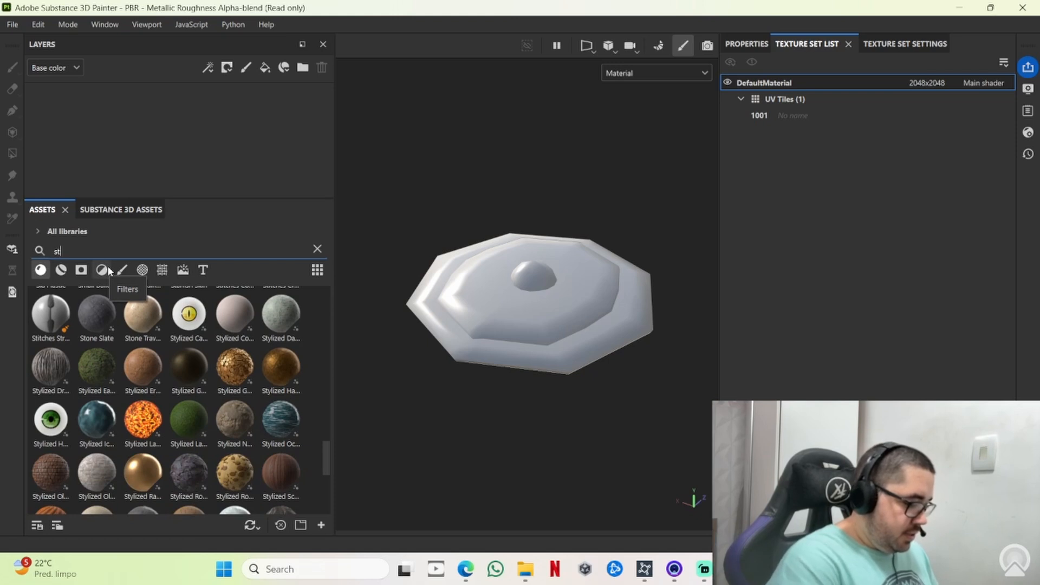
type("ylized")
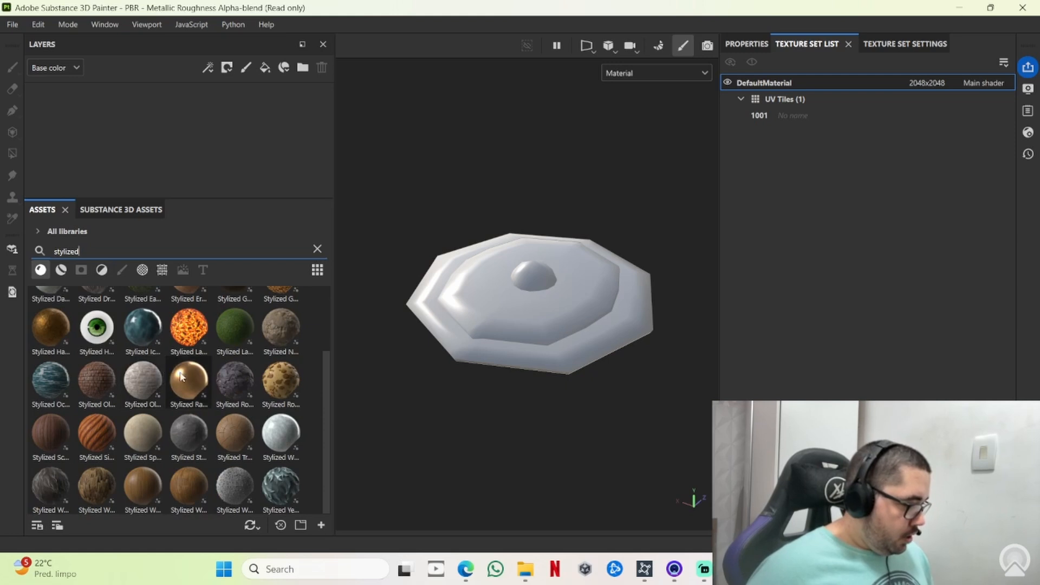
left_click_drag(191, 373, 492, 319)
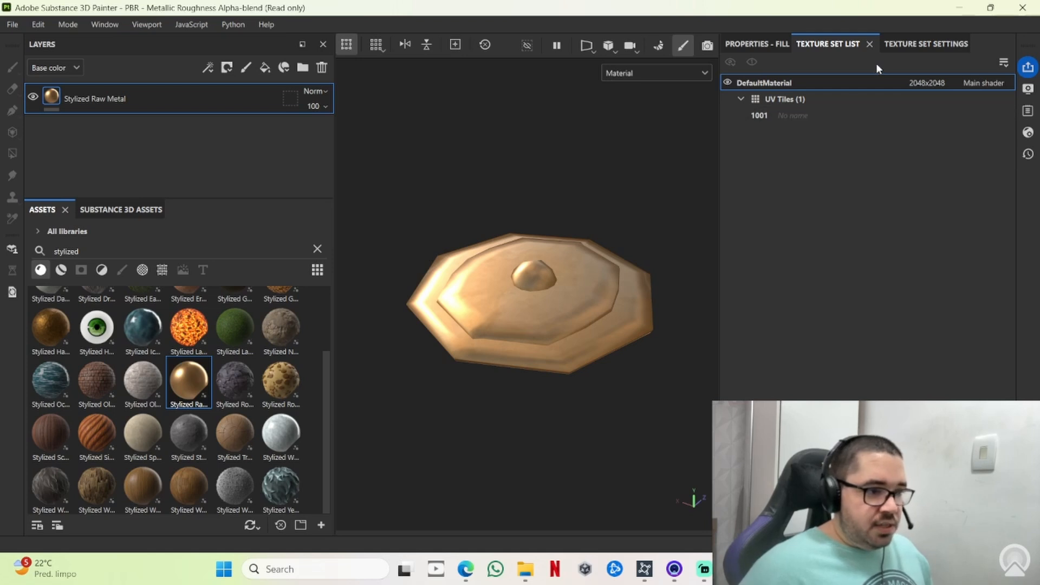
Add a black mask to the Stylized Raw Metal layer
left_click(765, 44)
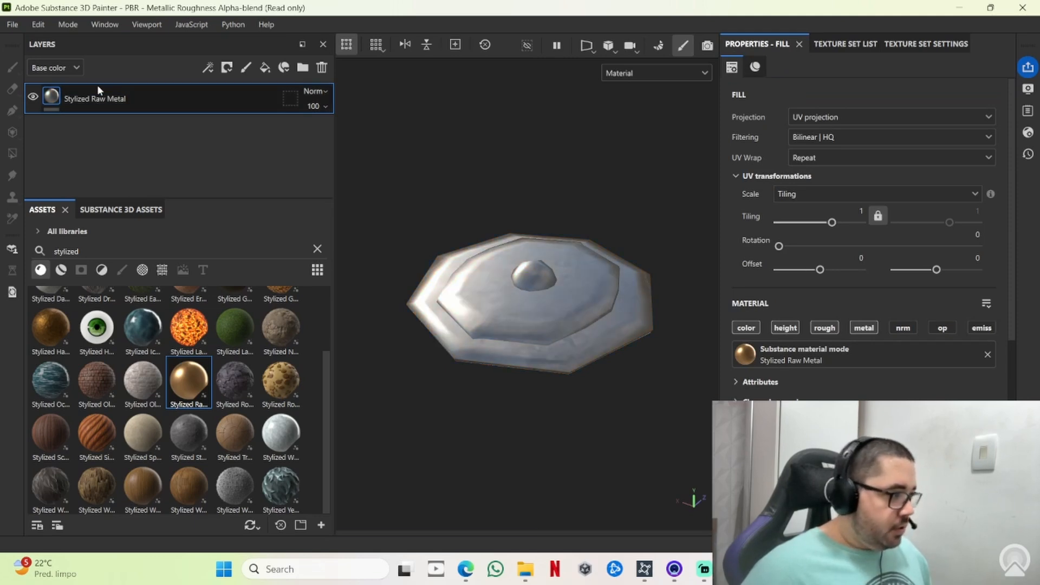
right_click(94, 104)
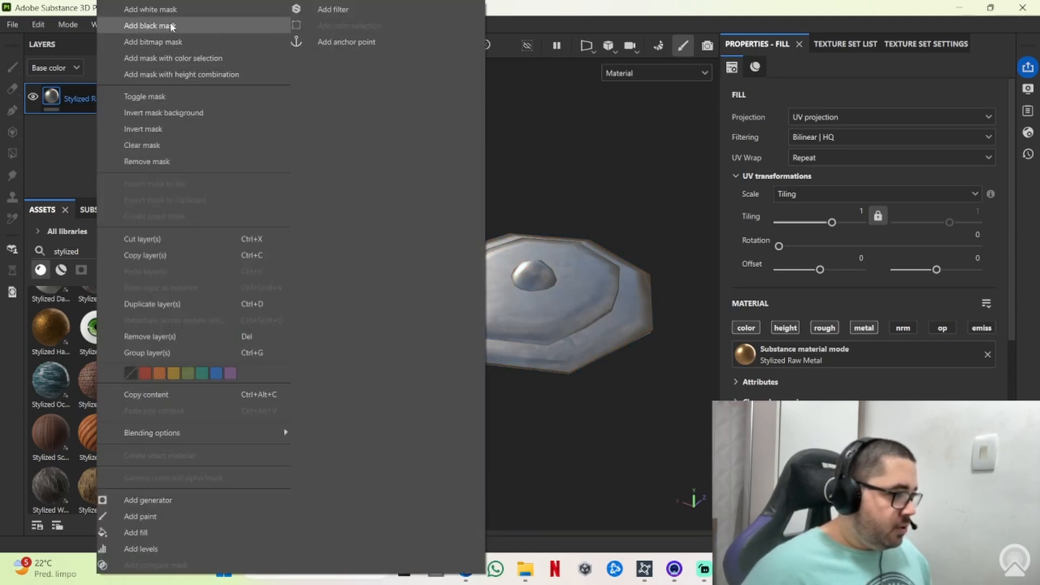
left_click(146, 25)
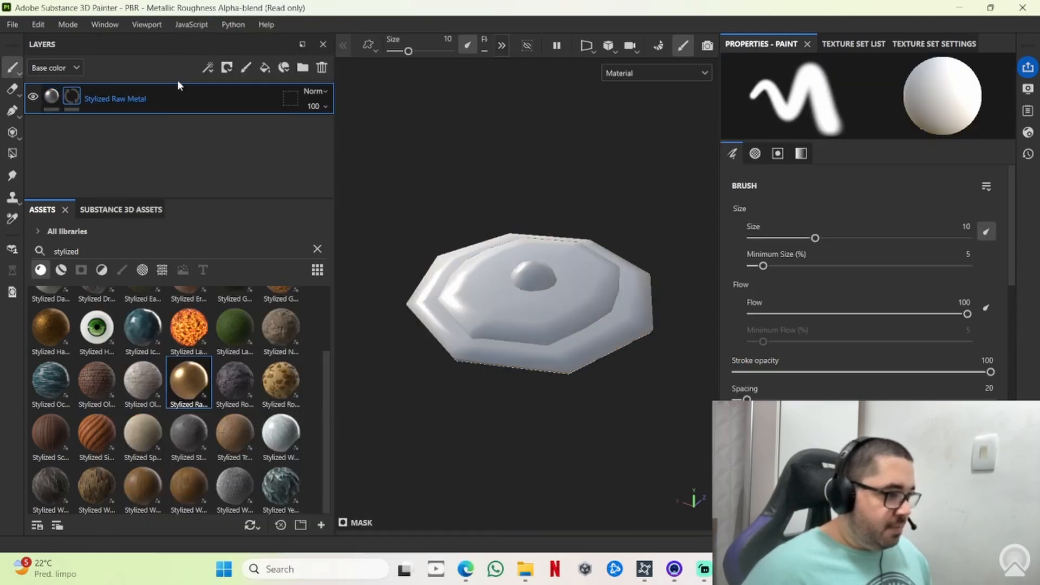
Show only the 2D UV view and enlarge the mask brush to a size of 19.02
left_click(587, 46)
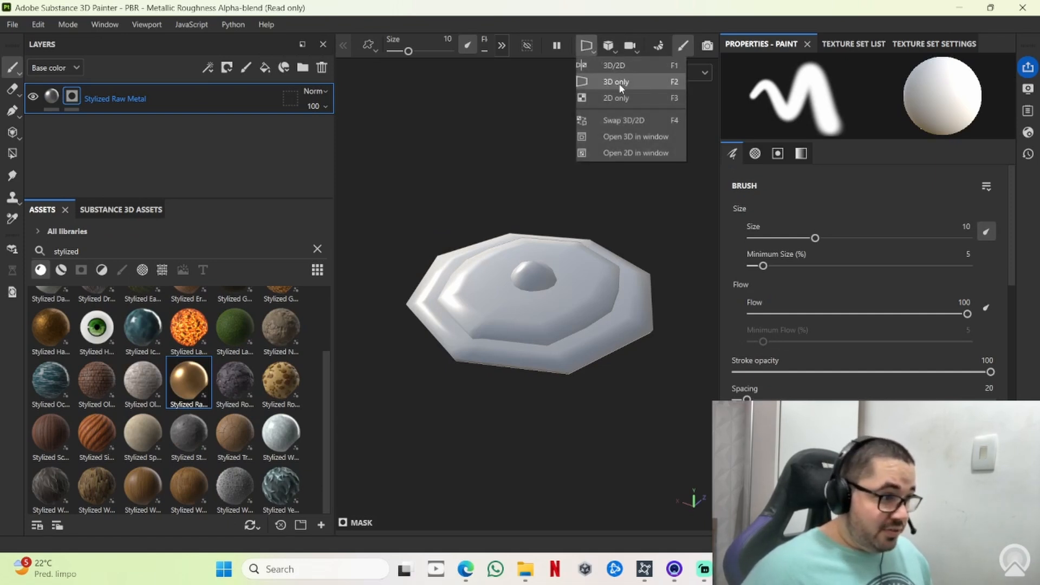
left_click(621, 99)
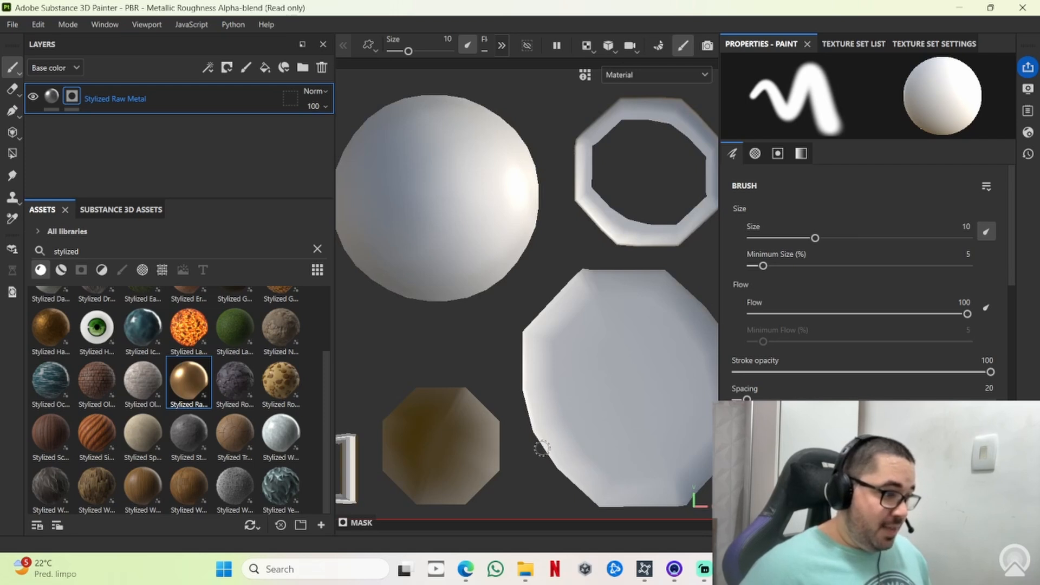
right_click_drag(523, 428, 547, 428, "ctrl")
scroll(513, 386, "down", 3)
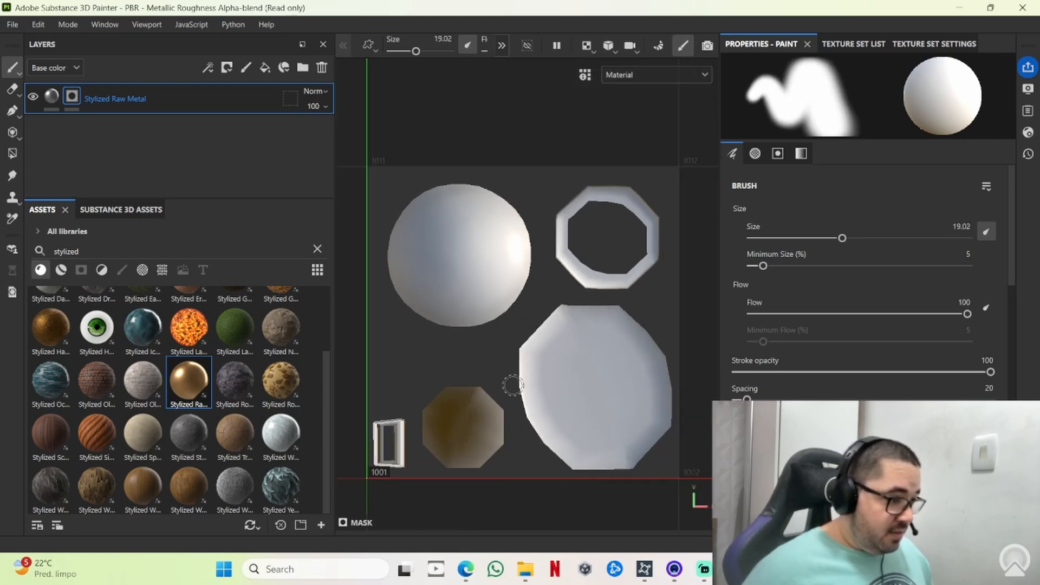
Try to paint the raw metal mask over the large round UV island
mouse_move(429, 248)
left_mouse_down()
mouse_move(477, 254)
mouse_move(423, 303)
mouse_move(401, 250)
mouse_move(427, 278)
mouse_move(490, 173)
mouse_move(453, 325)
mouse_move(491, 309)
mouse_move(523, 227)
left_mouse_up()
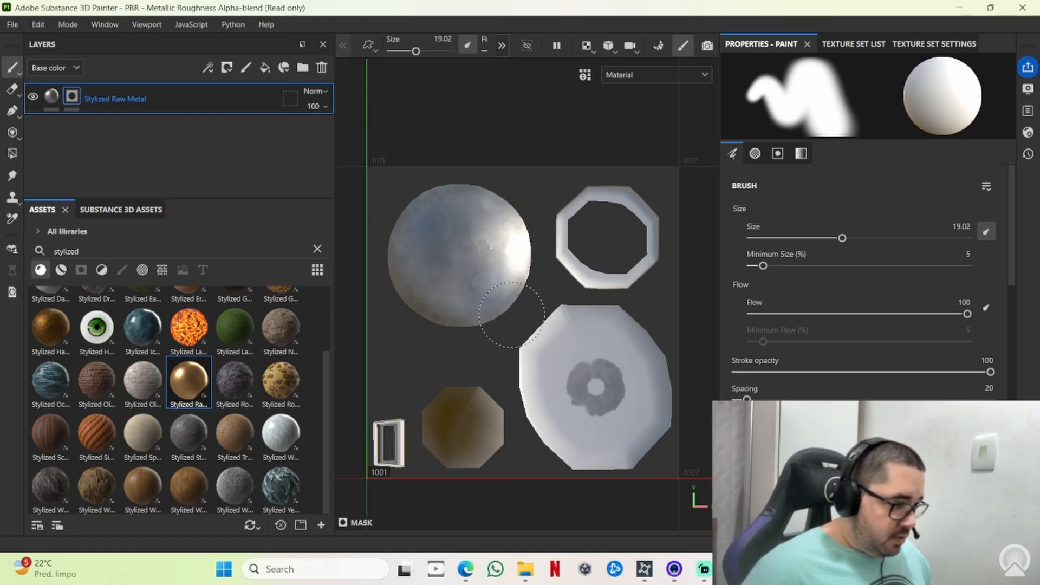
scroll(854, 342, "down", 3)
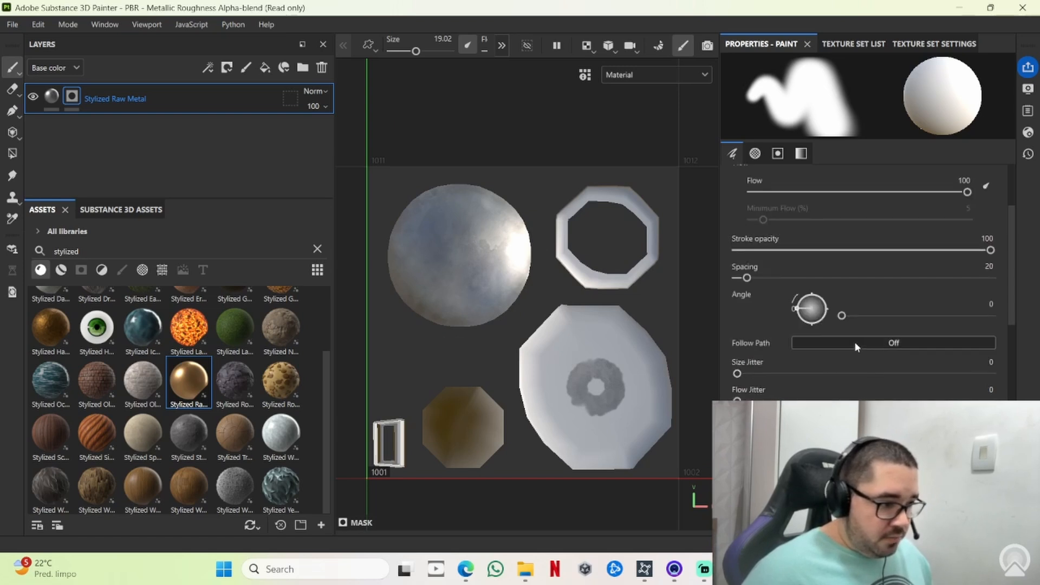
key("ctrl+z")
Set the brush alignment to UV
scroll(829, 360, "down", 4)
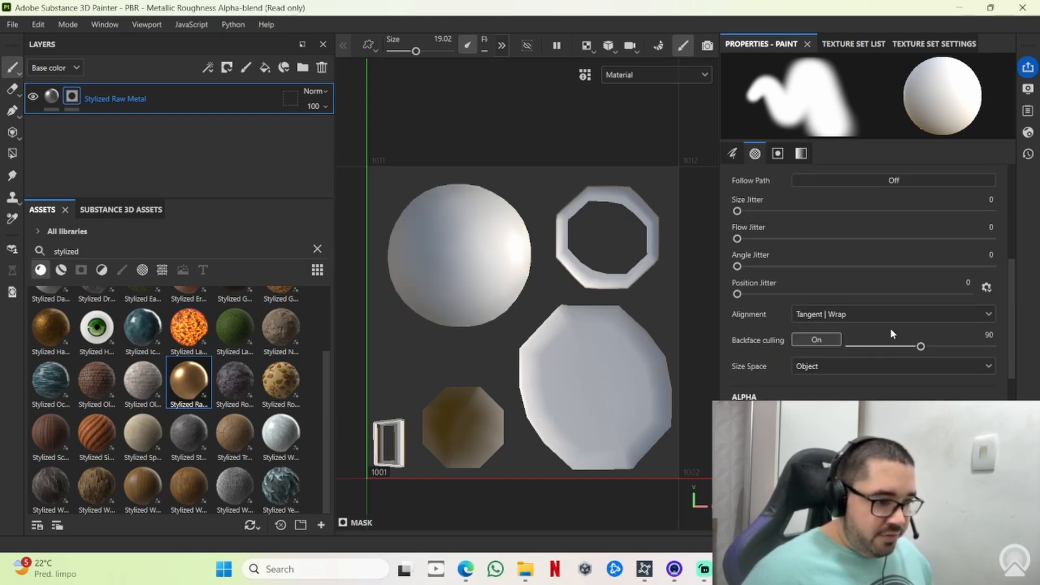
left_click(881, 315)
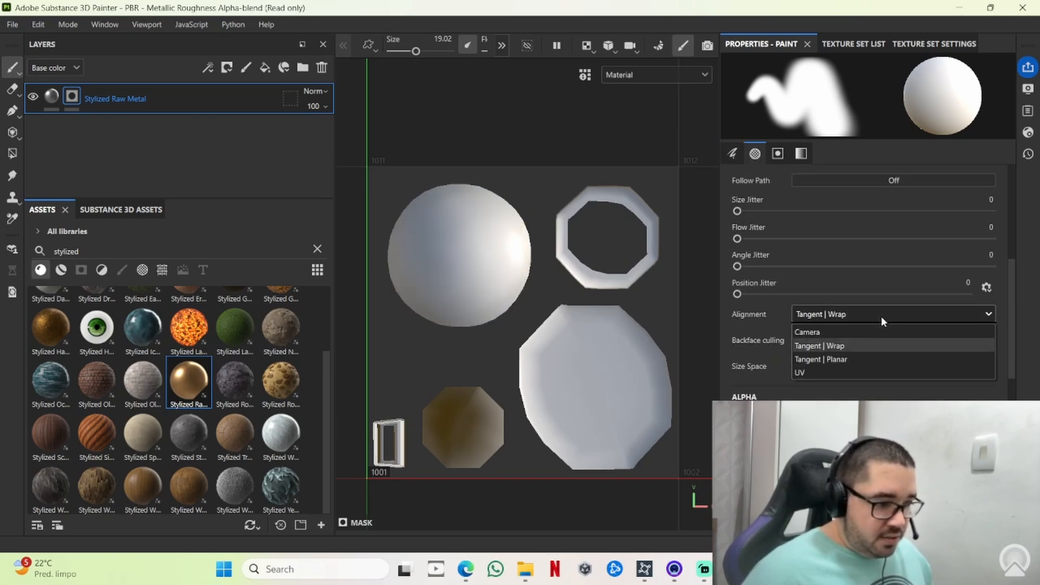
left_click(818, 370)
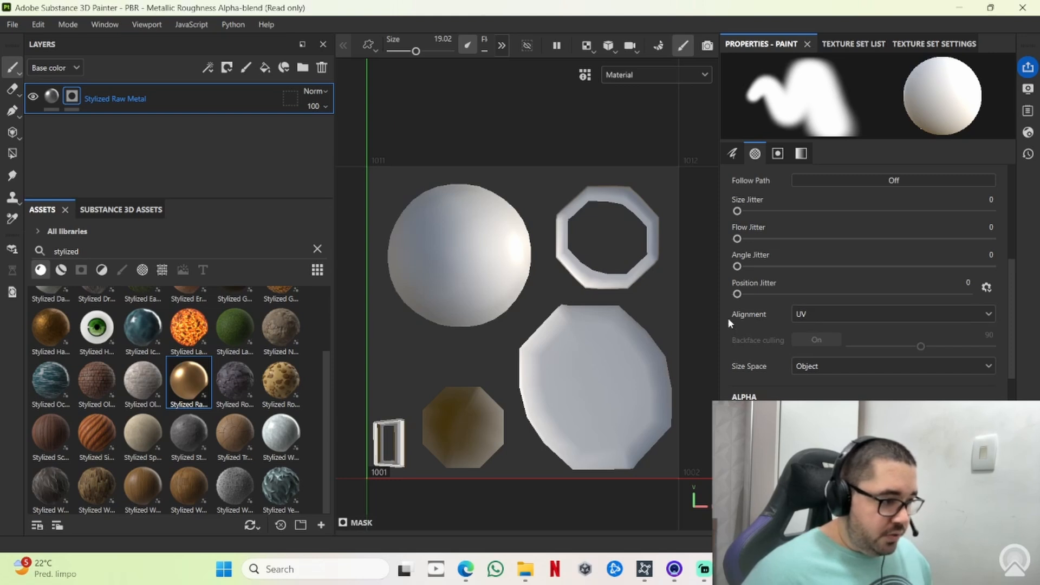
Try painting the mask over the round UV island, check the boss in the 3D-only view, and undo the painting
mouse_move(515, 217)
left_mouse_down()
mouse_move(406, 282)
mouse_move(465, 280)
mouse_move(480, 260)
mouse_move(470, 291)
mouse_move(491, 179)
mouse_move(518, 271)
mouse_move(515, 243)
left_mouse_up()
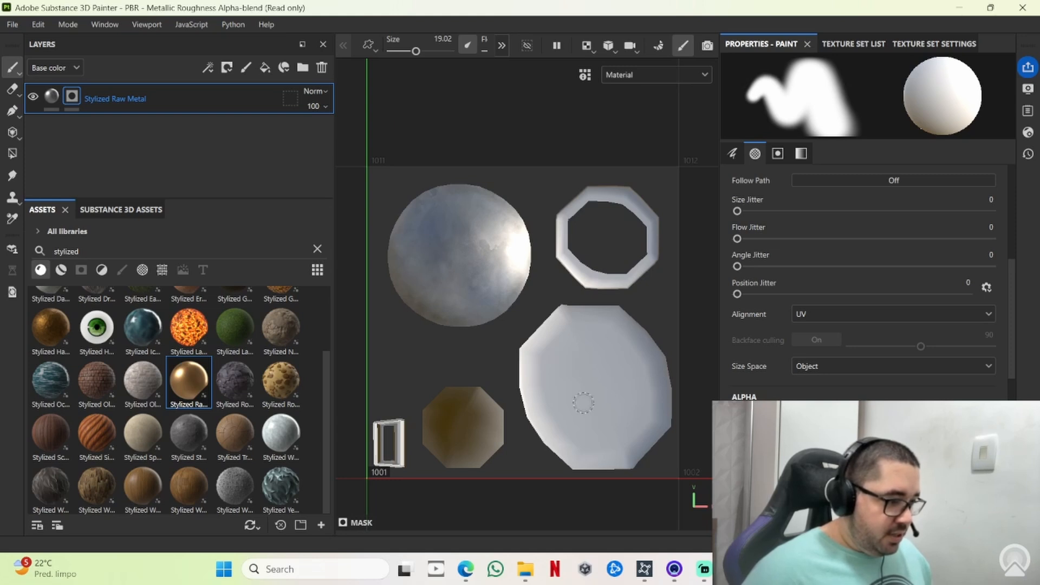
left_click(587, 47)
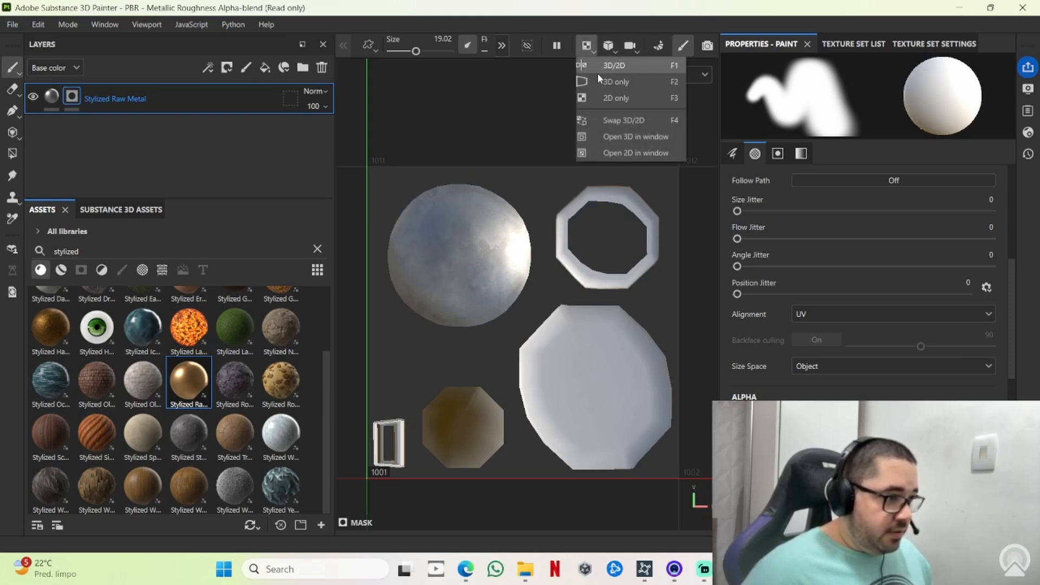
left_click(602, 81)
scroll(572, 254, "up", 8)
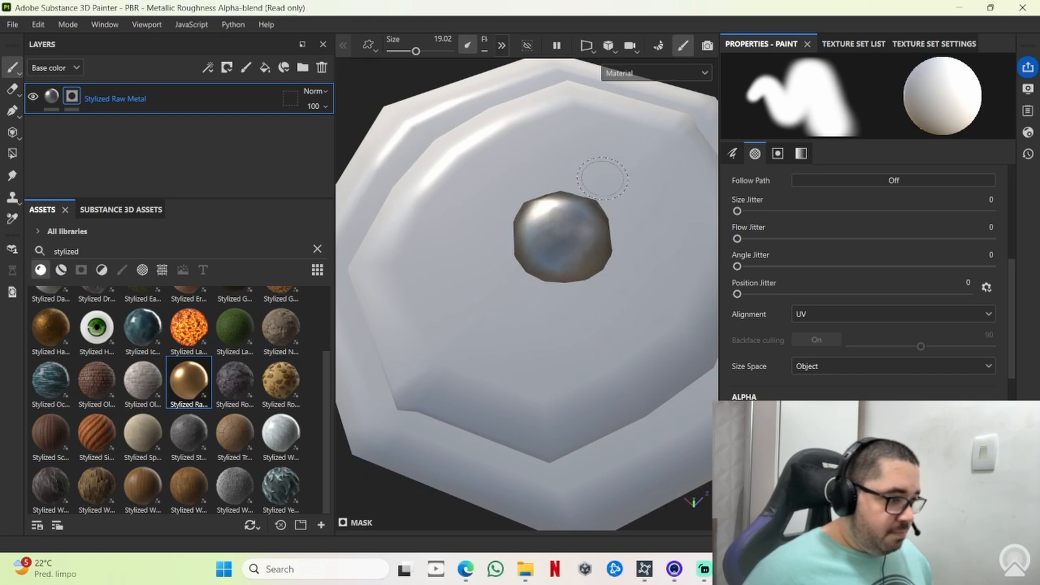
key("ctrl+z")
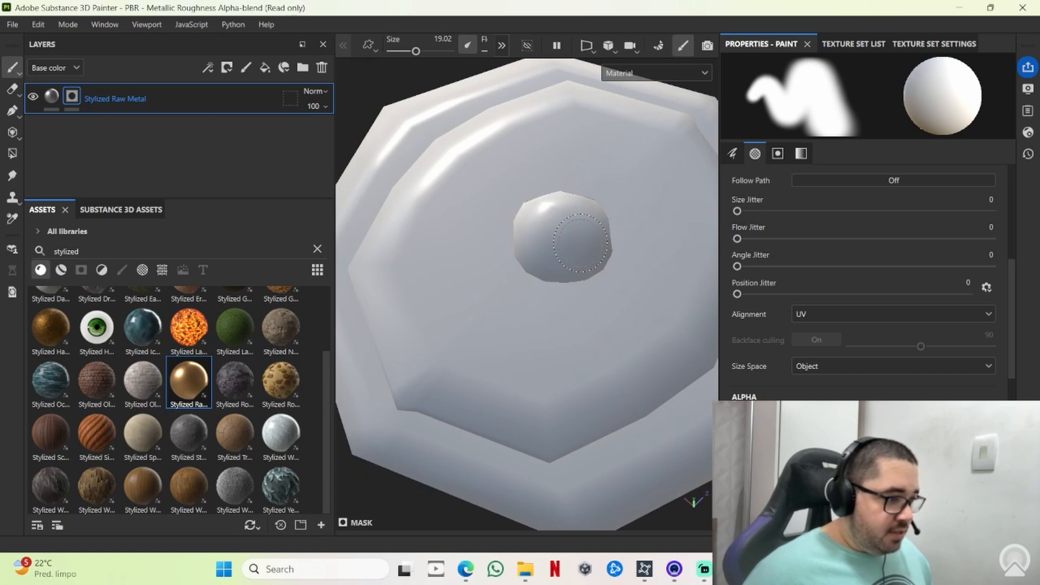
Paint the metal mask over the central boss in 3D, then cover its whole round UV island and the small rectangular island in the 2D-only view
mouse_move(581, 230)
left_mouse_down()
mouse_move(566, 214)
mouse_move(557, 234)
mouse_move(588, 254)
left_mouse_up()
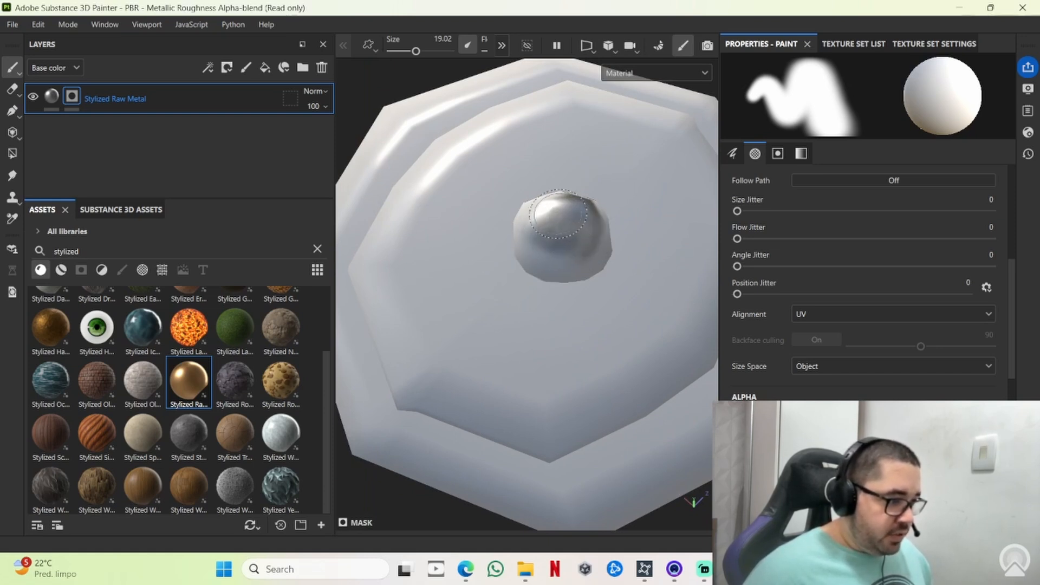
left_click_drag(538, 226, 568, 245)
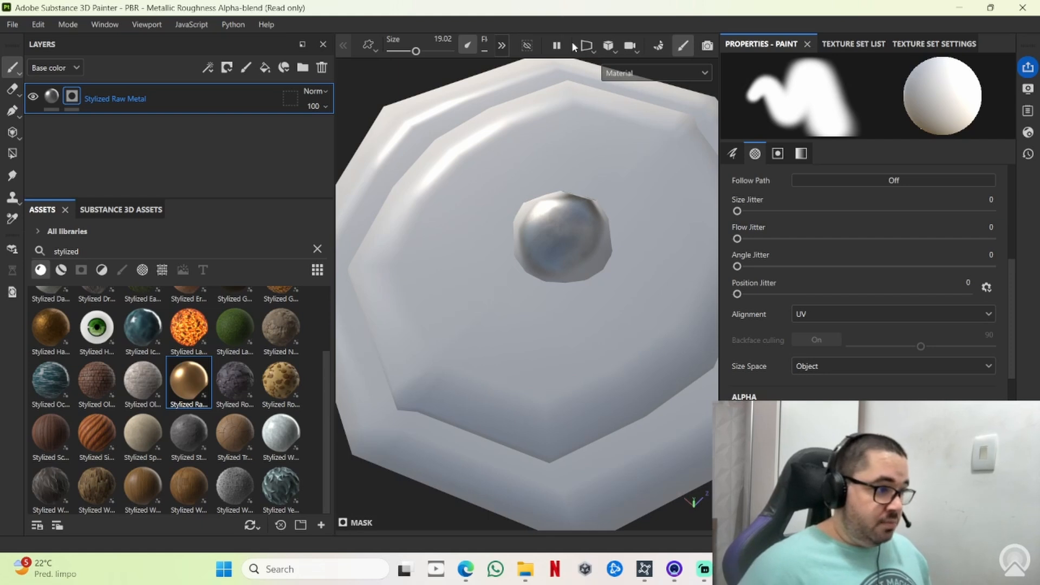
left_click(588, 48)
left_click(600, 78)
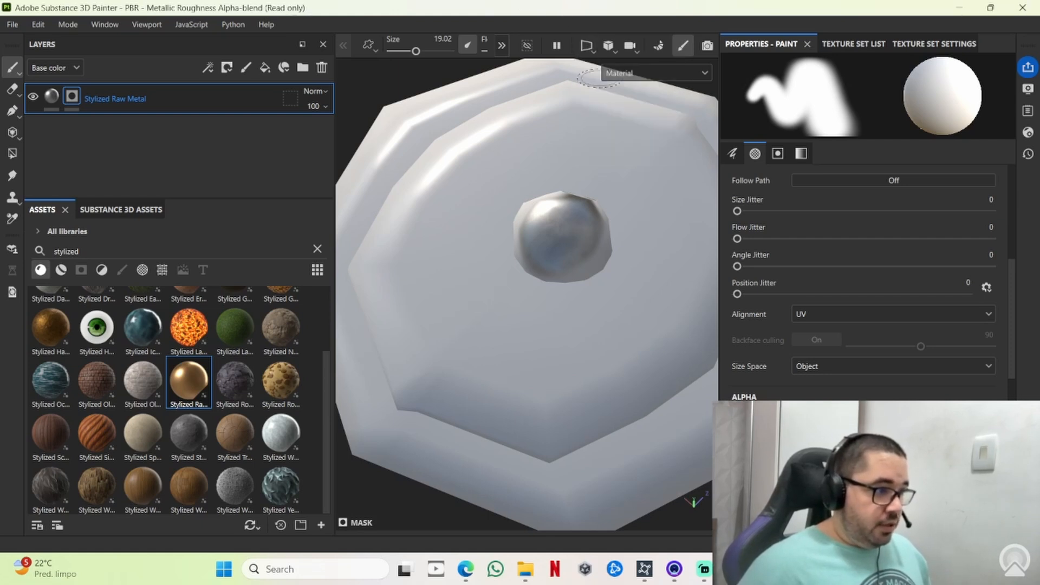
left_click(586, 44)
left_click(604, 98)
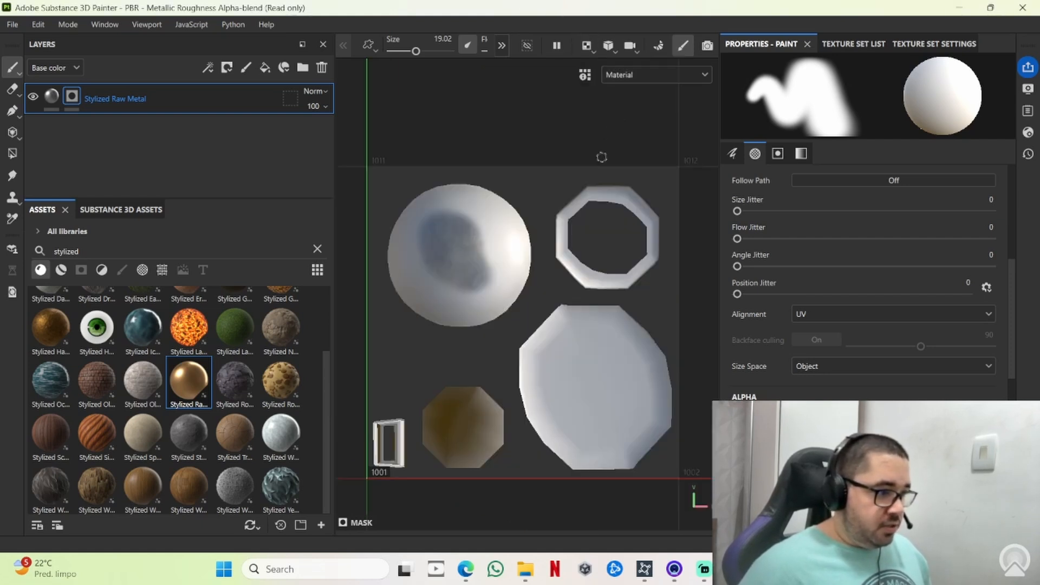
mouse_move(472, 273)
left_mouse_down()
mouse_move(477, 304)
mouse_move(515, 217)
mouse_move(443, 200)
left_mouse_up()
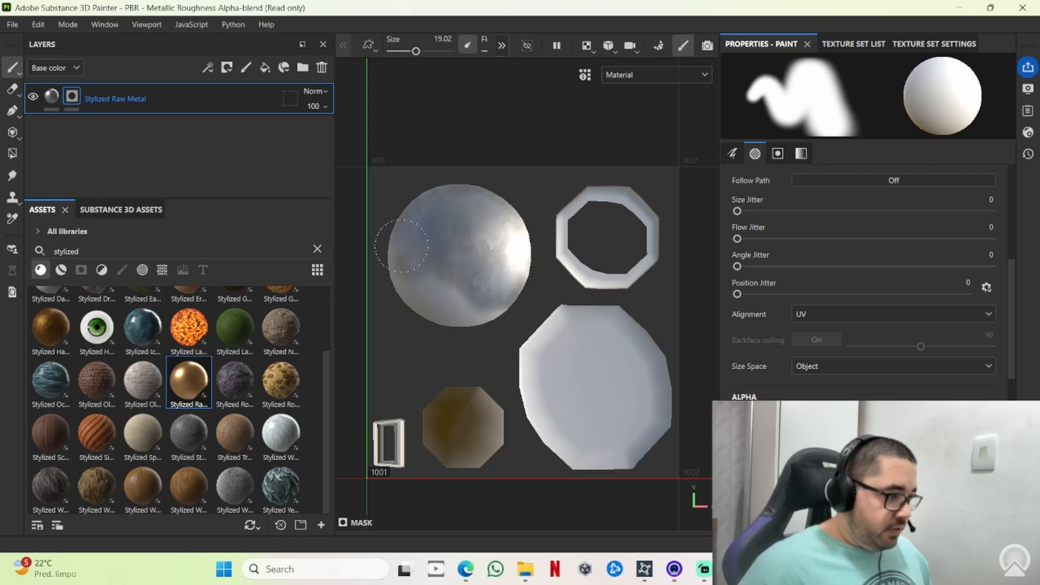
mouse_move(402, 246)
left_mouse_down()
mouse_move(450, 314)
mouse_move(489, 303)
left_mouse_up()
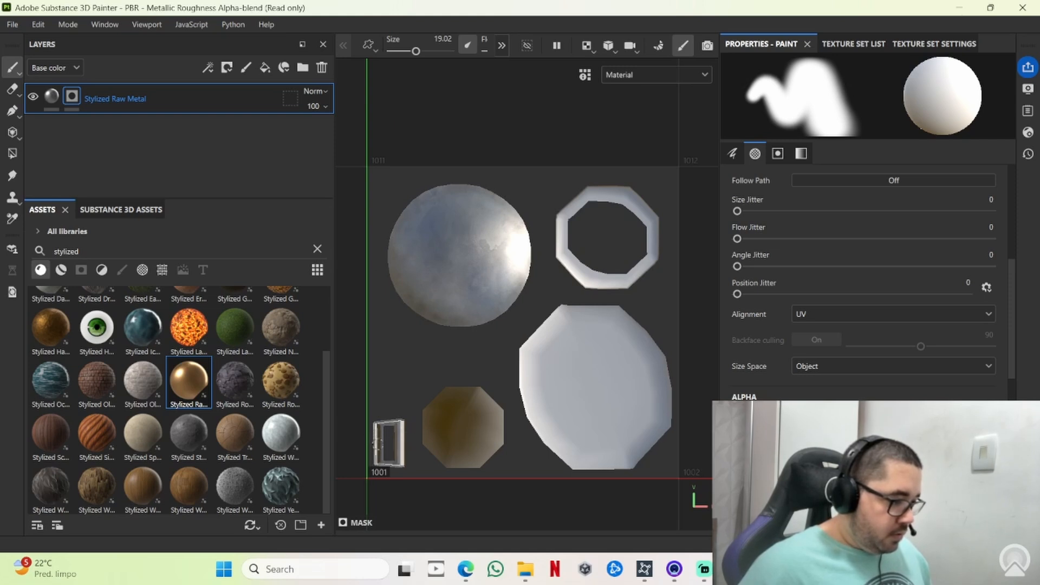
Change the Metal Color of the Stylized Raw Metal fill to a bright red
left_click(87, 108)
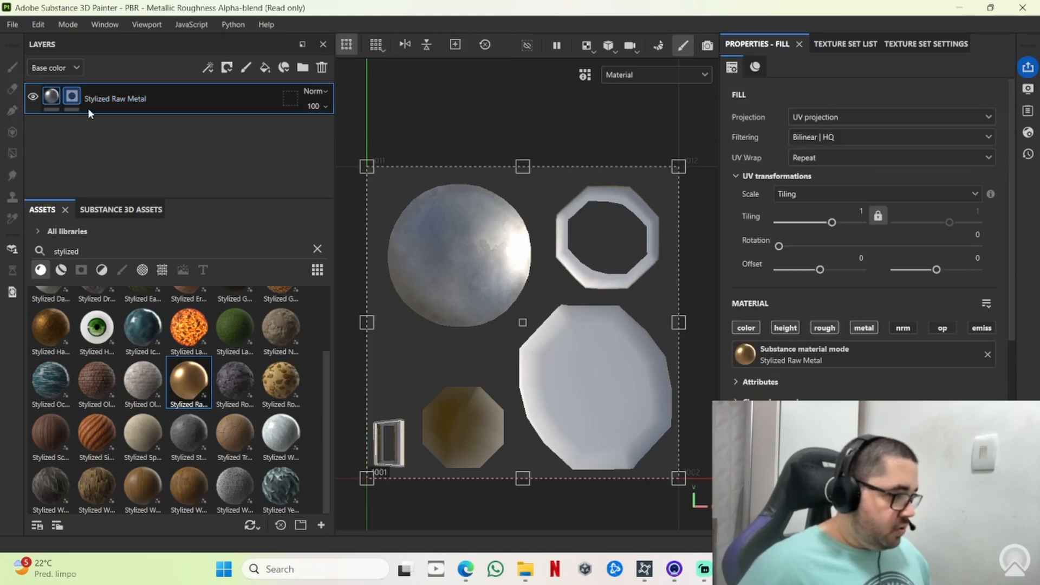
scroll(888, 399, "down", 2)
left_click(878, 426)
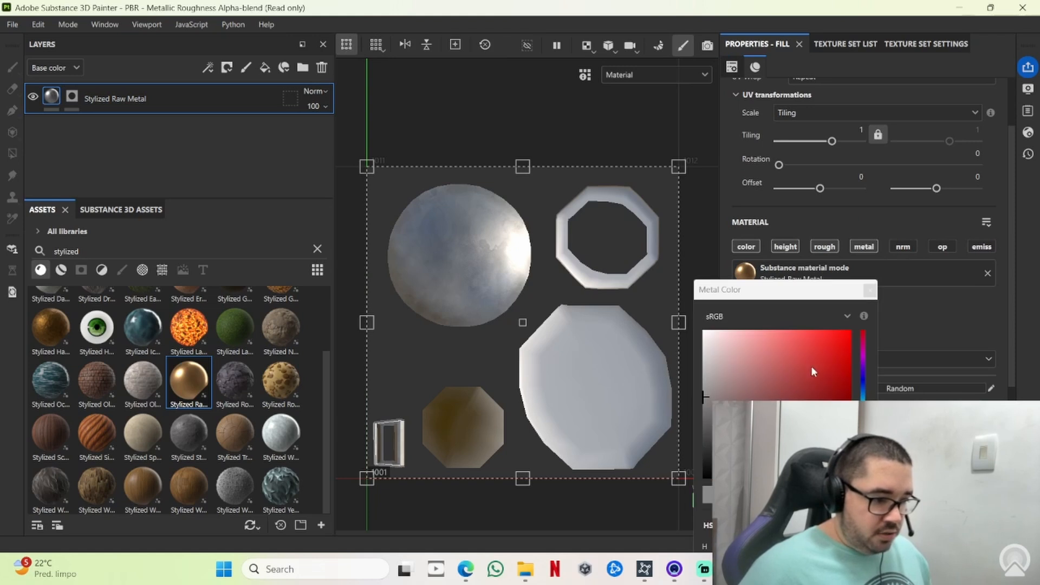
left_click(811, 365)
left_click(840, 337)
left_click(870, 291)
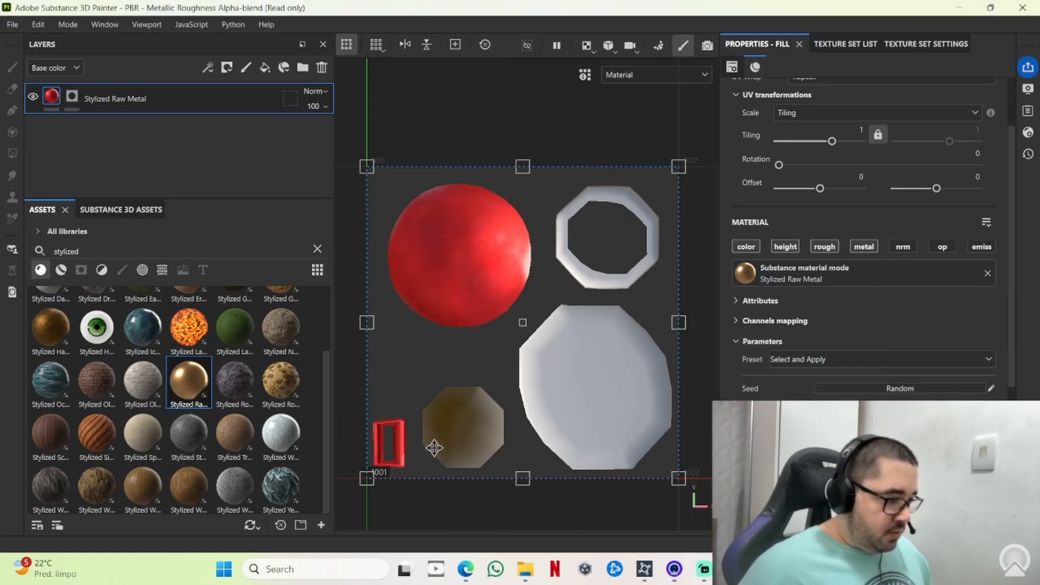
Select the layer's mask, inspect the coverage of the small rectangular UV island, and enlarge the brush to 63.36
left_click(72, 96)
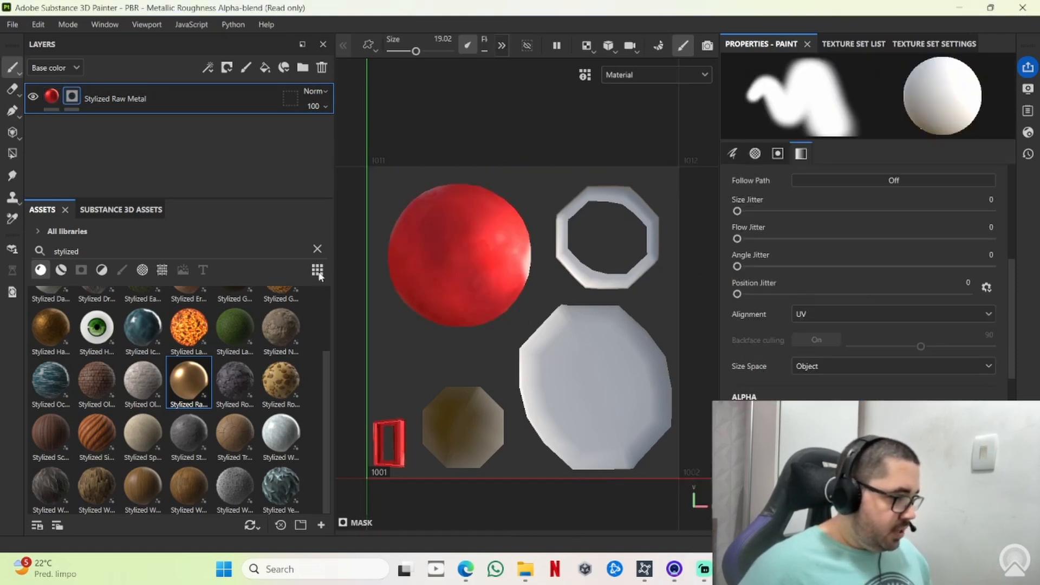
scroll(429, 421, "down", 2)
scroll(430, 421, "up", 3)
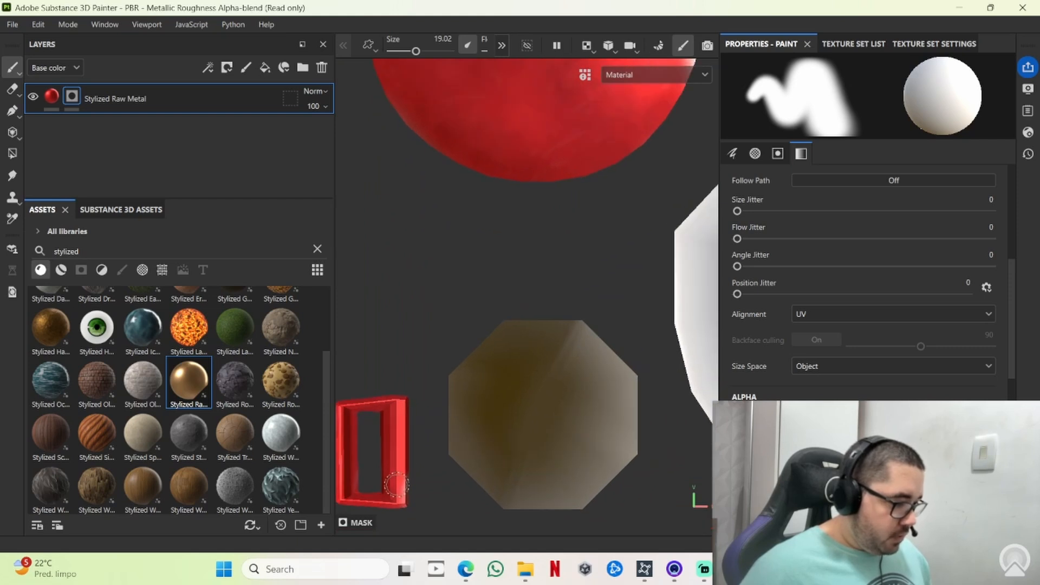
middle_click_drag(438, 456, 511, 336)
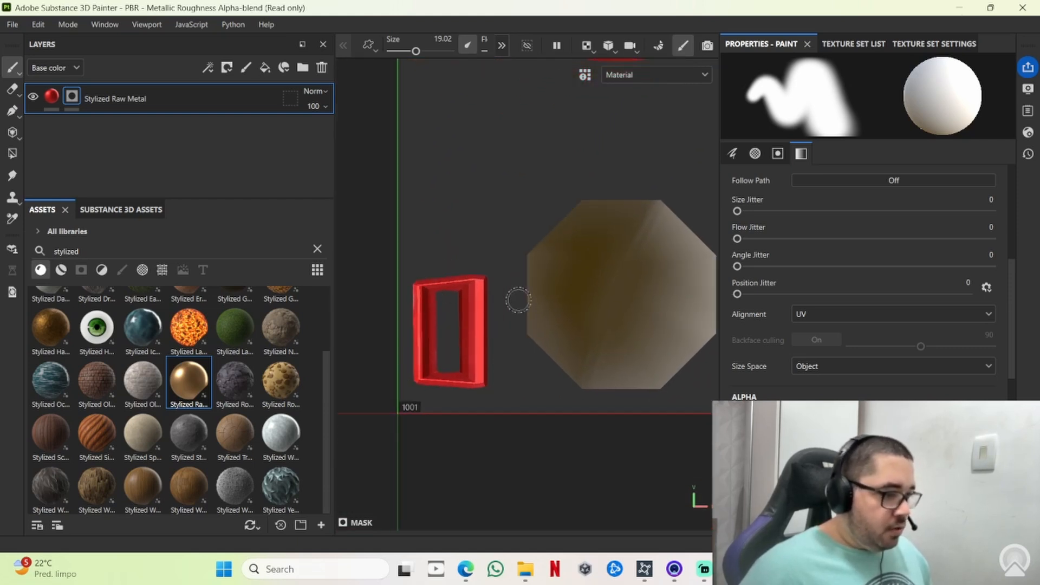
right_click_drag(527, 261, 548, 262, "ctrl")
scroll(534, 266, "up", 3)
scroll(540, 260, "down", 9)
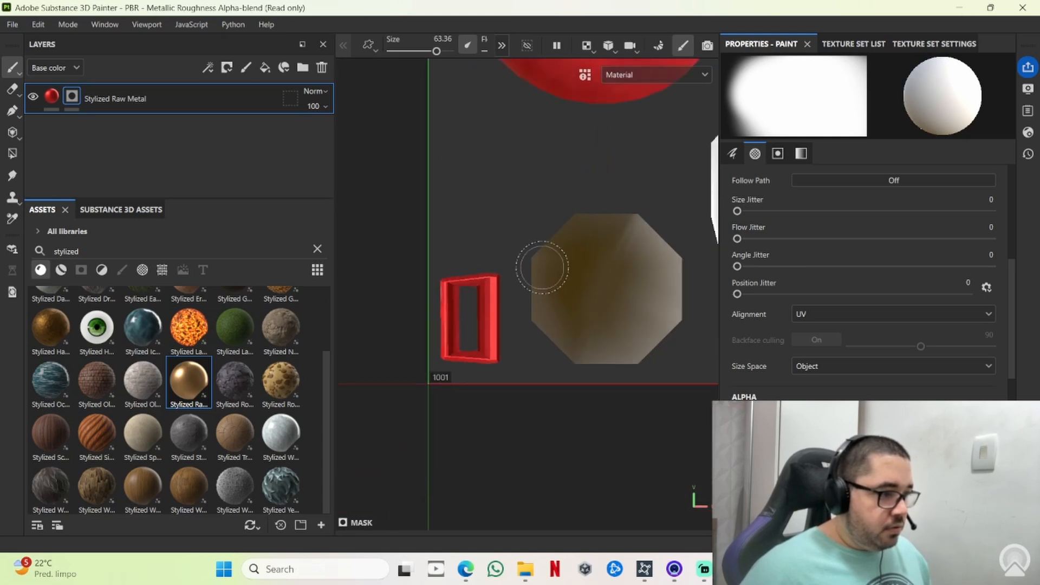
middle_click_drag(559, 264, 519, 366, "alt")
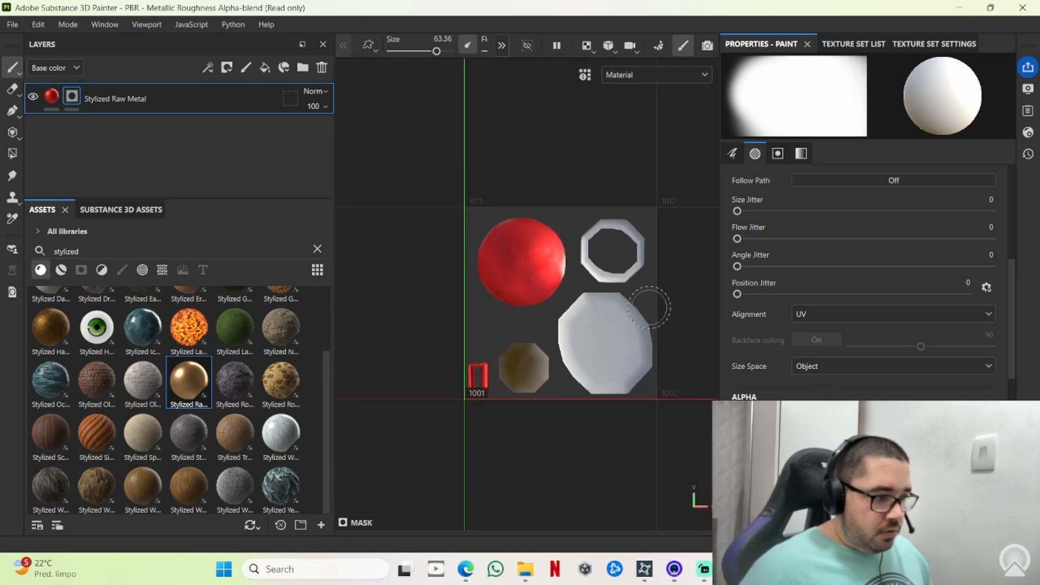
Apply the Dark Iron preset to the Stylized Raw Metal fill and inspect the shield in the 3D-only view
left_click(52, 96)
left_click(841, 362)
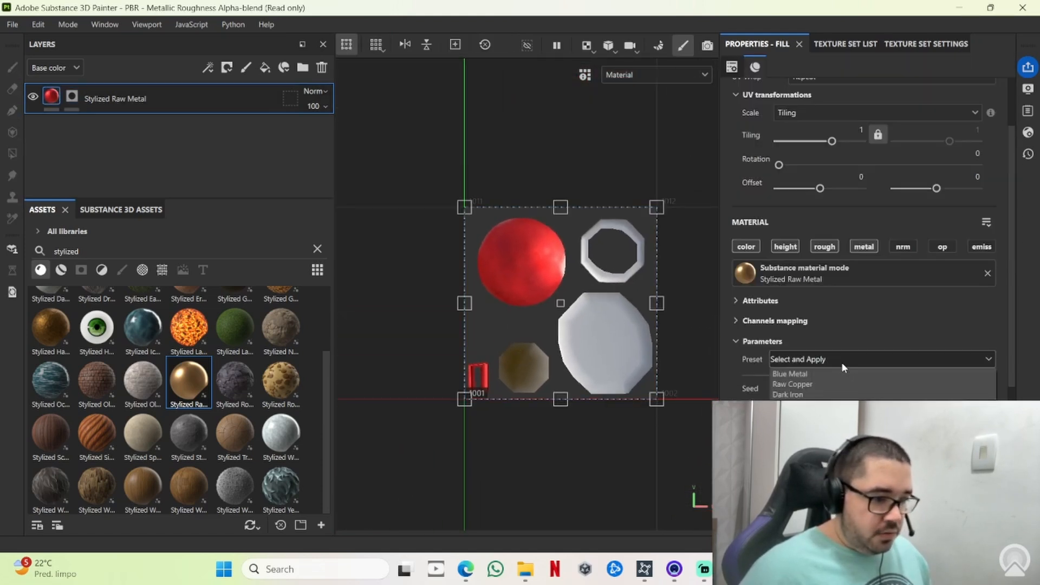
left_click(838, 394)
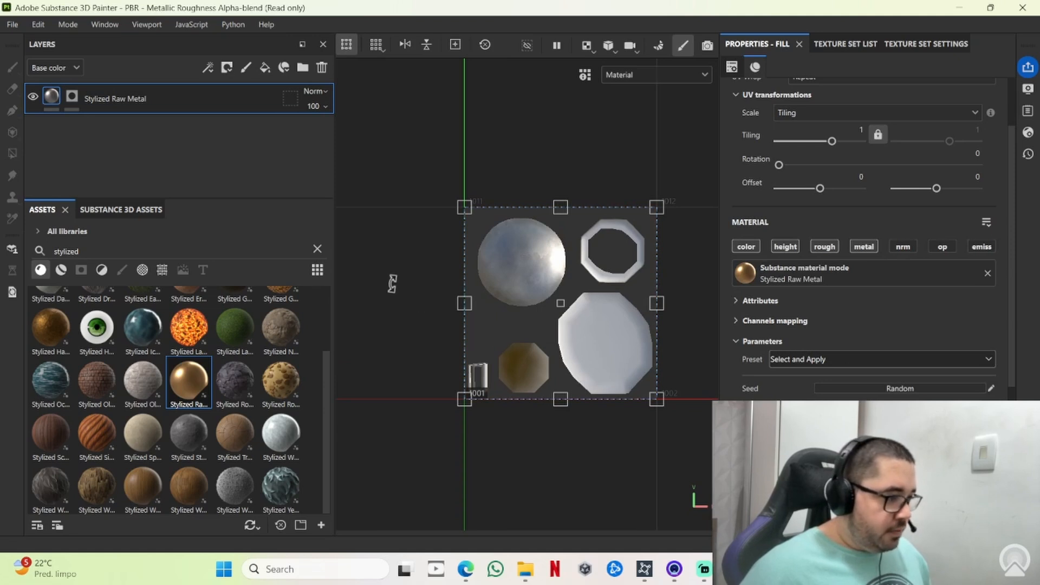
left_click(586, 46)
left_click(590, 92)
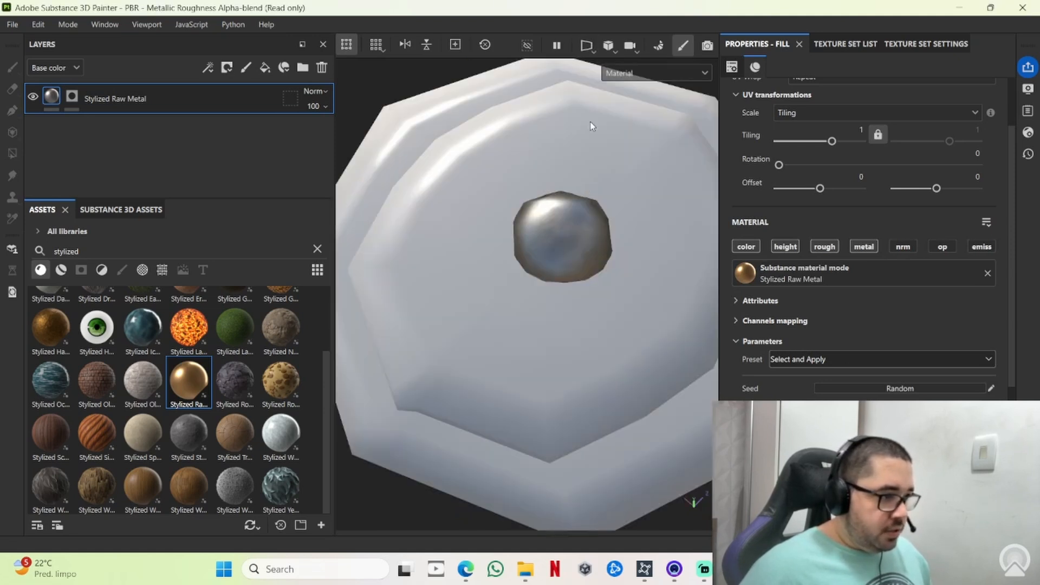
left_click_drag(546, 319, 525, 453, "alt")
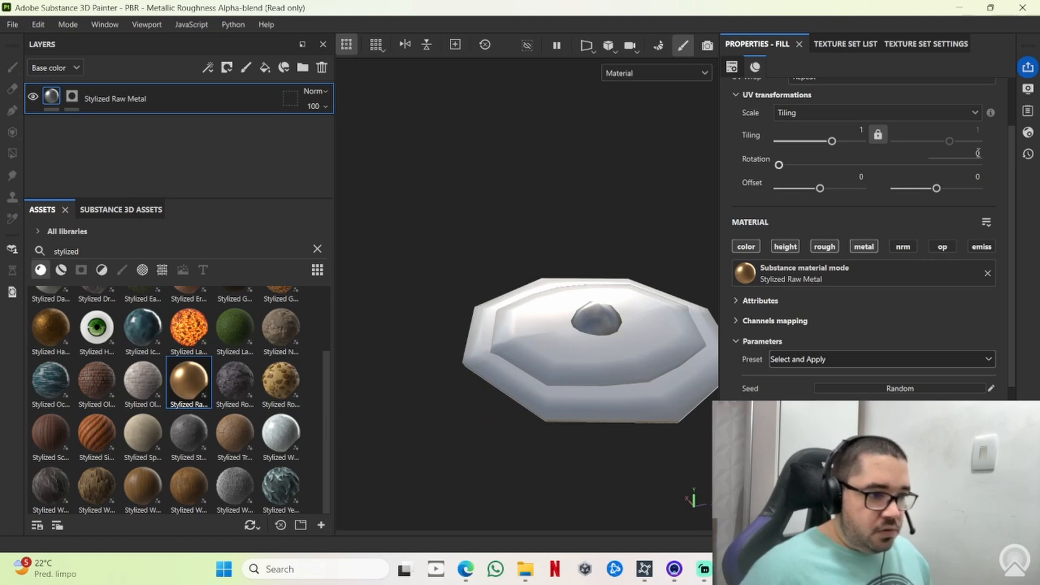
Set the environment map to Studio White Soft and inspect the metal boss on the shield under the new lighting
left_click(1028, 89)
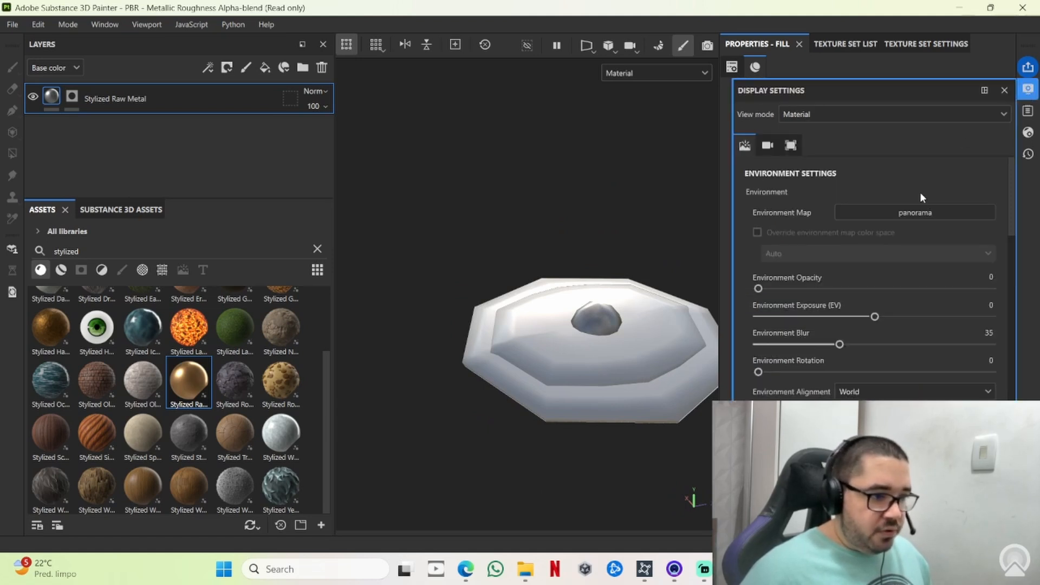
left_click(915, 214)
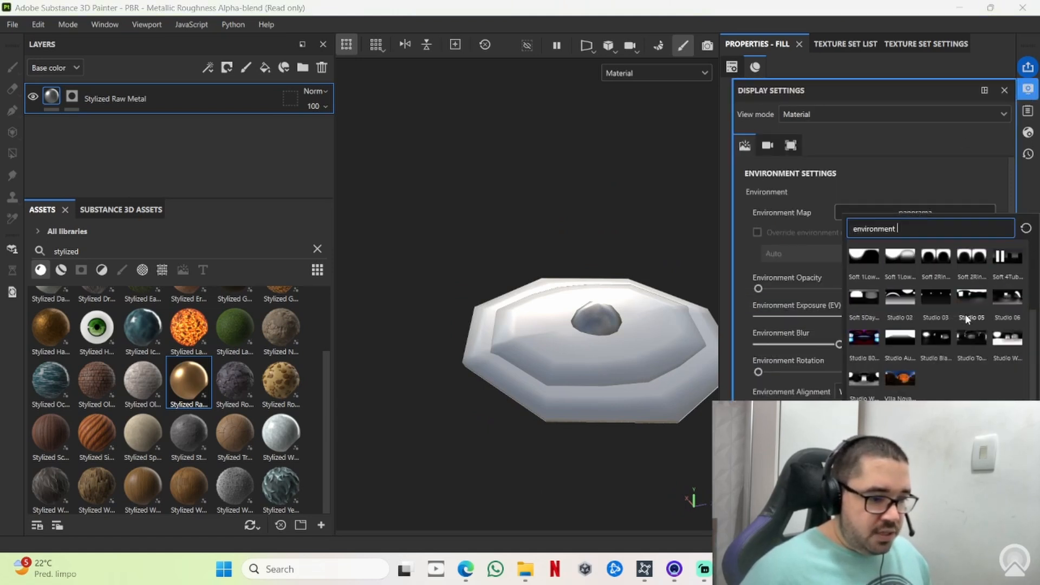
left_click(1008, 346)
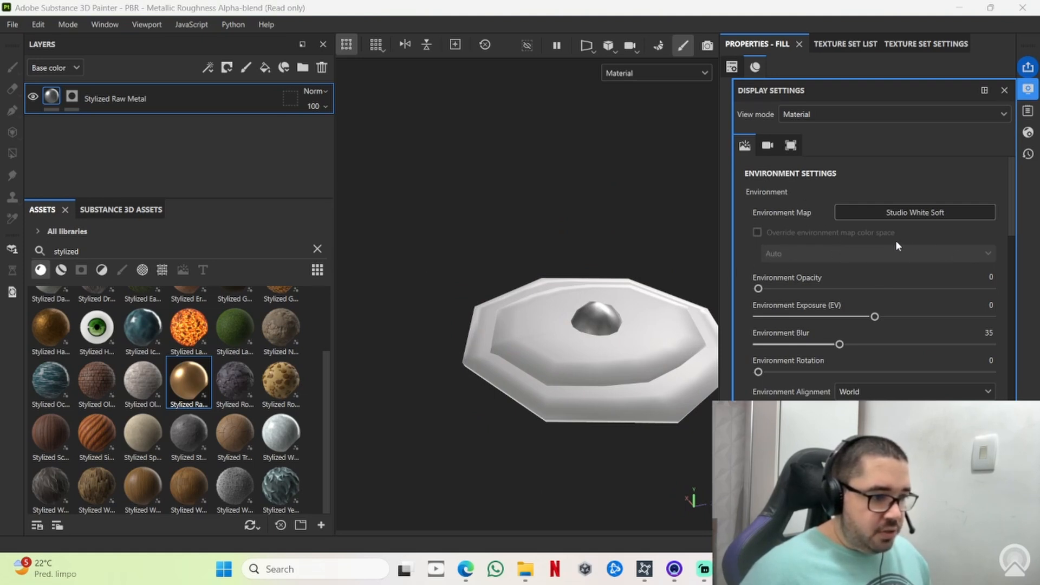
left_click(1028, 89)
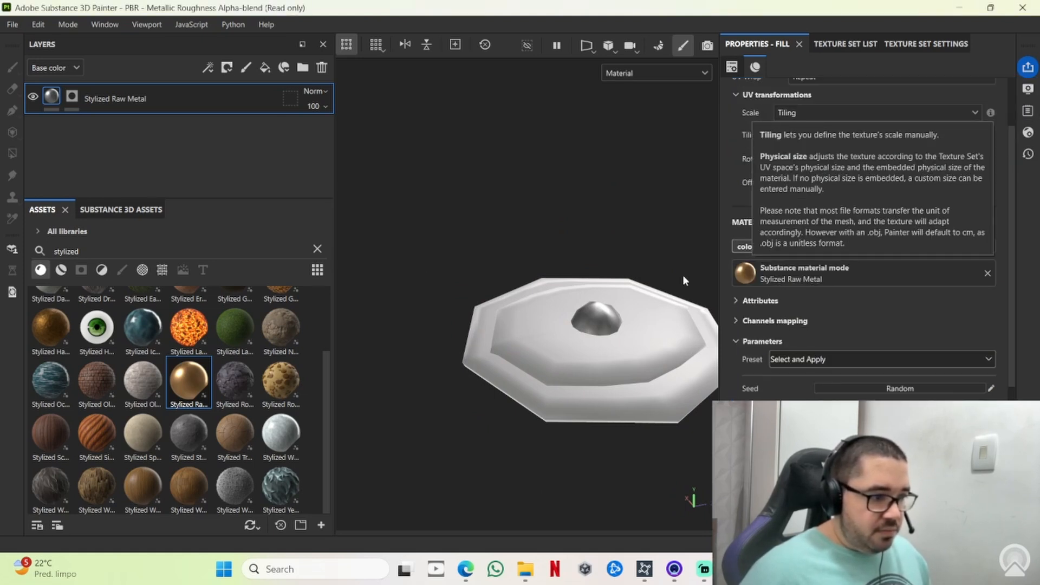
left_click_drag(480, 346, 548, 399, "alt")
middle_click_drag(548, 400, 395, 339, "alt")
scroll(516, 355, "up", 3)
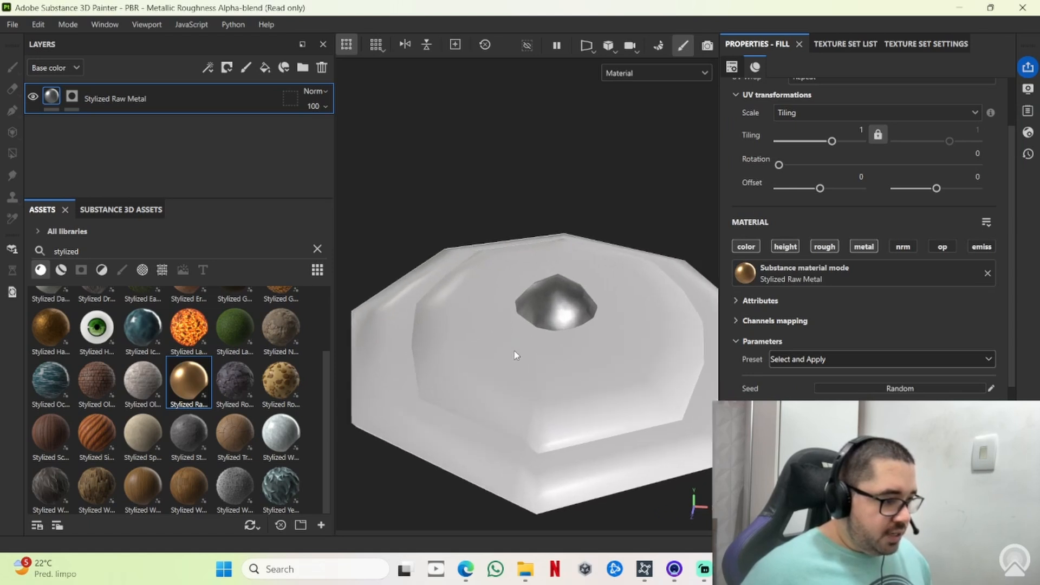
left_click_drag(516, 356, 480, 508, "alt")
middle_click_drag(479, 508, 477, 430, "alt")
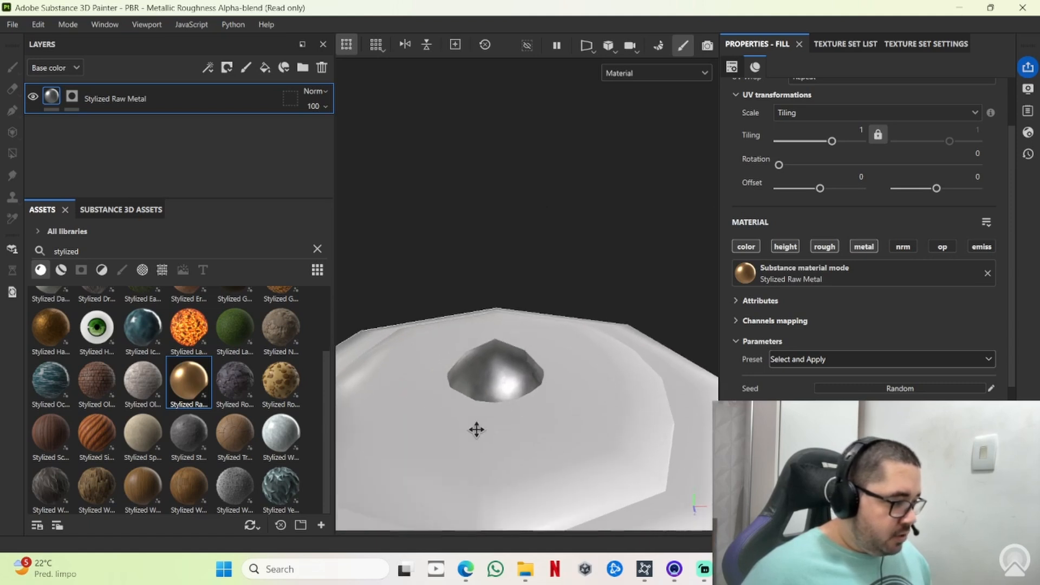
left_click_drag(477, 430, 527, 389, "alt")
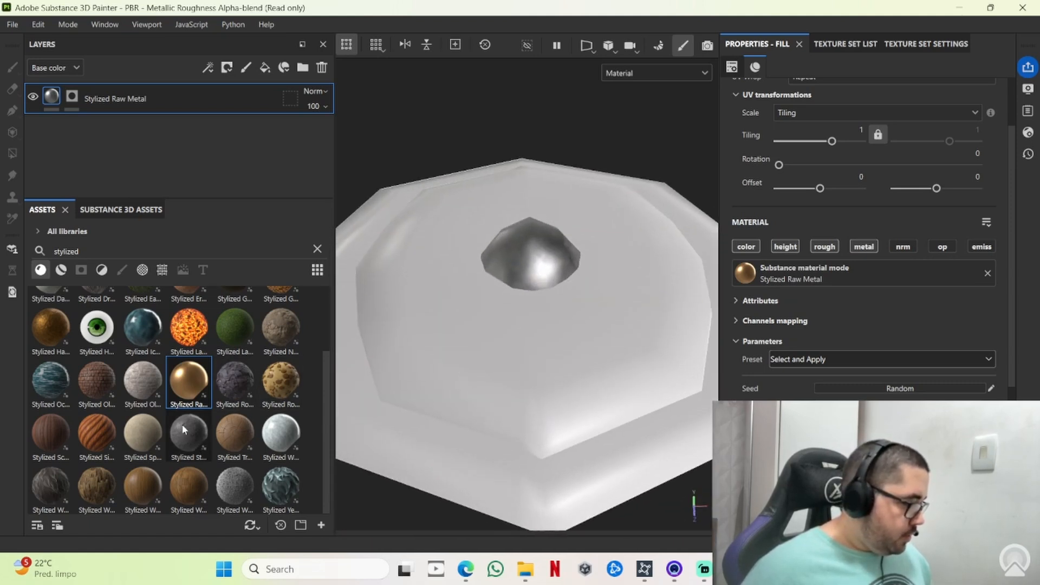
Add the Stylized Wood Bark material as a fill above Stylized Raw Metal and inspect it on the shield
left_click_drag(93, 474, 462, 355)
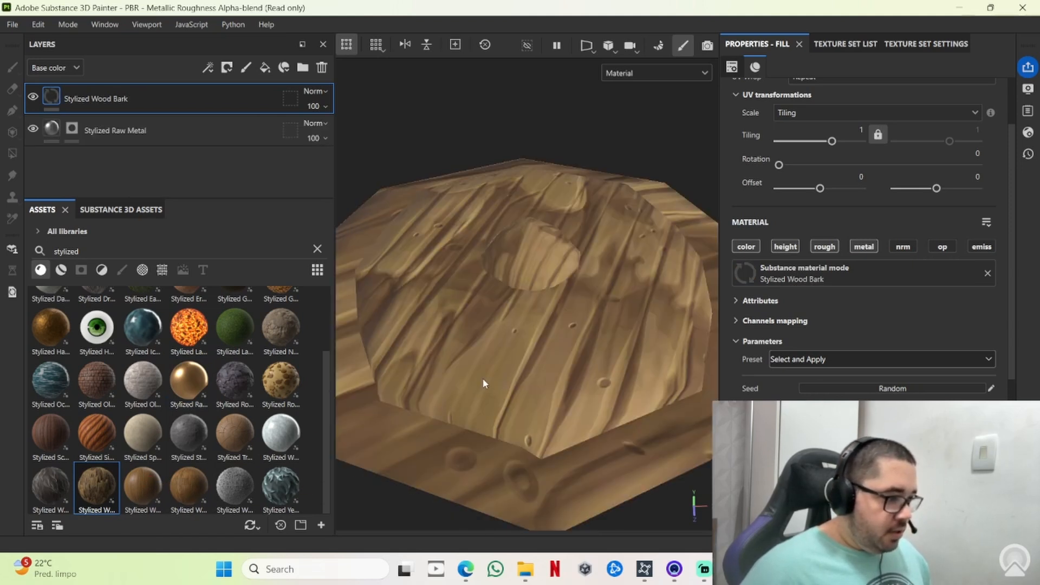
scroll(487, 370, "down", 6)
left_click_drag(494, 388, 490, 311, "alt")
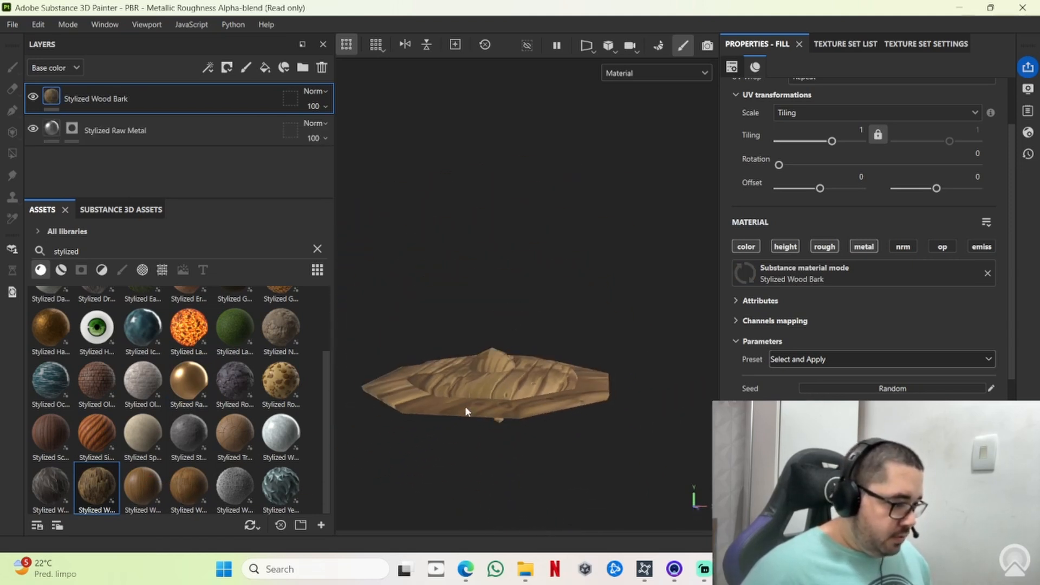
mouse_move(465, 407)
left_mouse_down("alt")
mouse_move(470, 400)
mouse_move(473, 421)
left_mouse_up("alt")
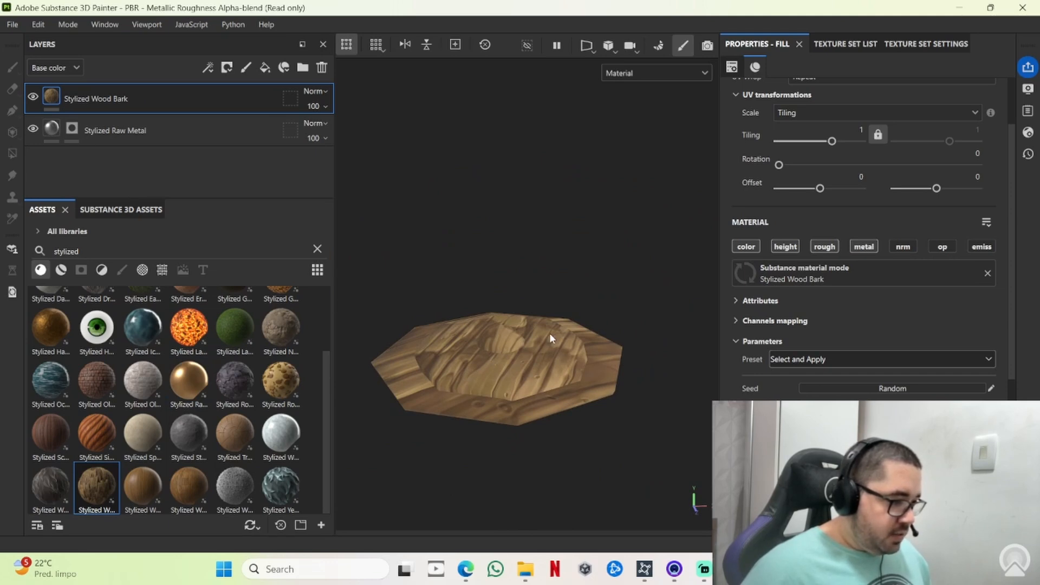
right_click(113, 102)
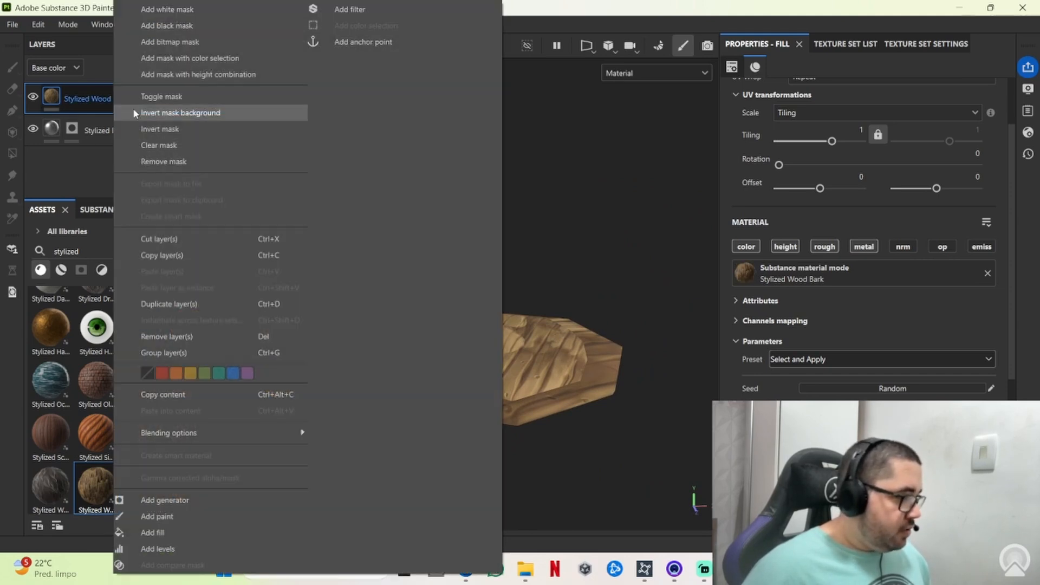
left_click(84, 95)
Rename the Stylized Raw Metal layer to Metal and the Stylized Wood Bark layer to Center
left_click(116, 132)
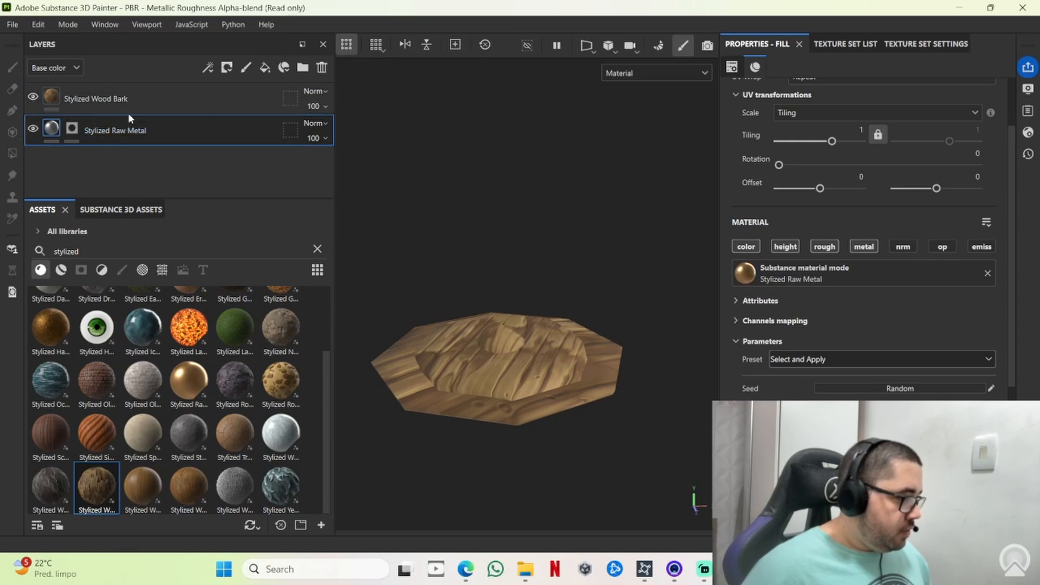
double_click(130, 128)
type("Metal")
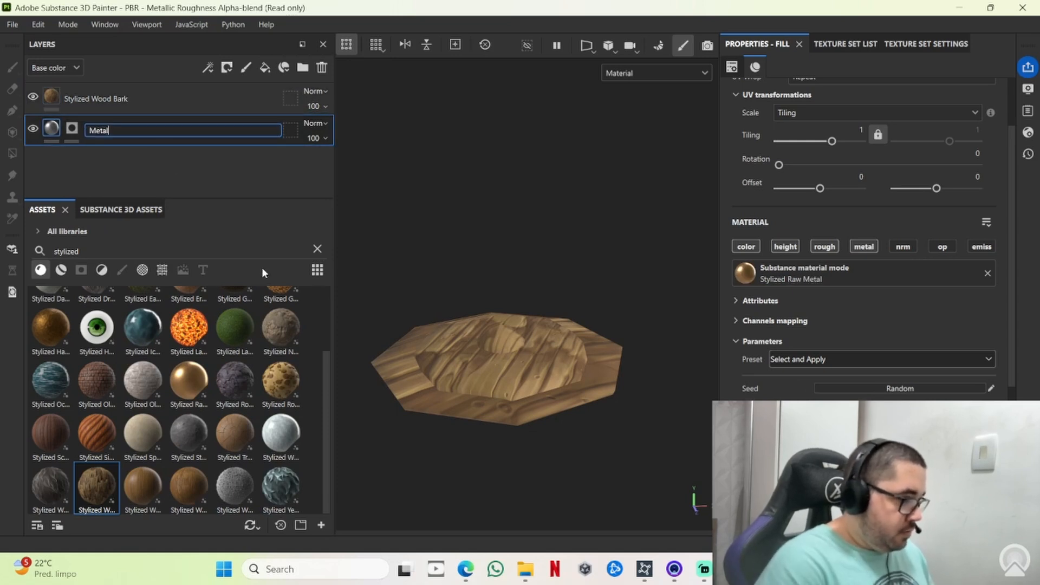
key("Return")
double_click(122, 102)
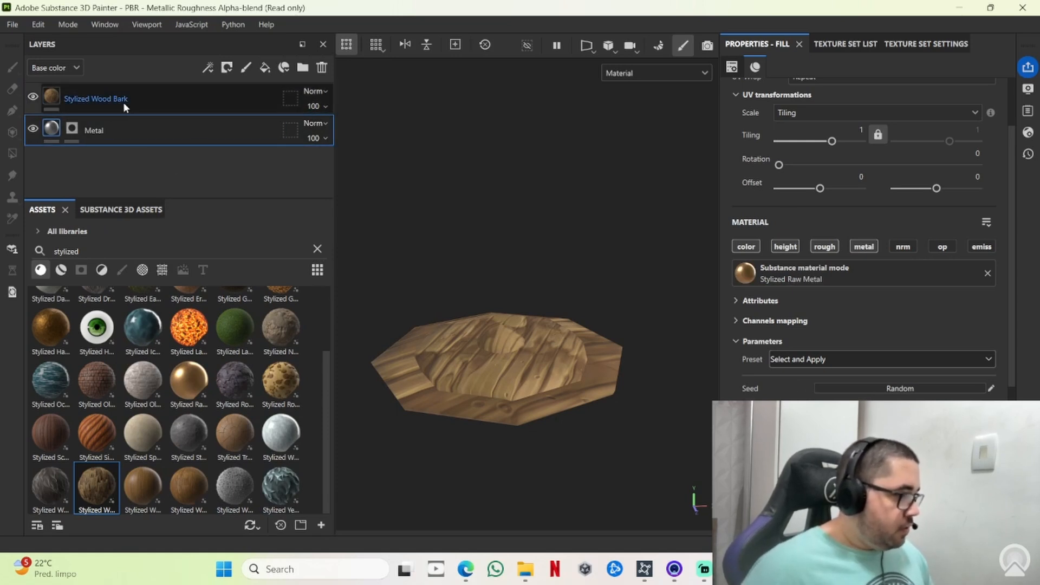
type("Center")
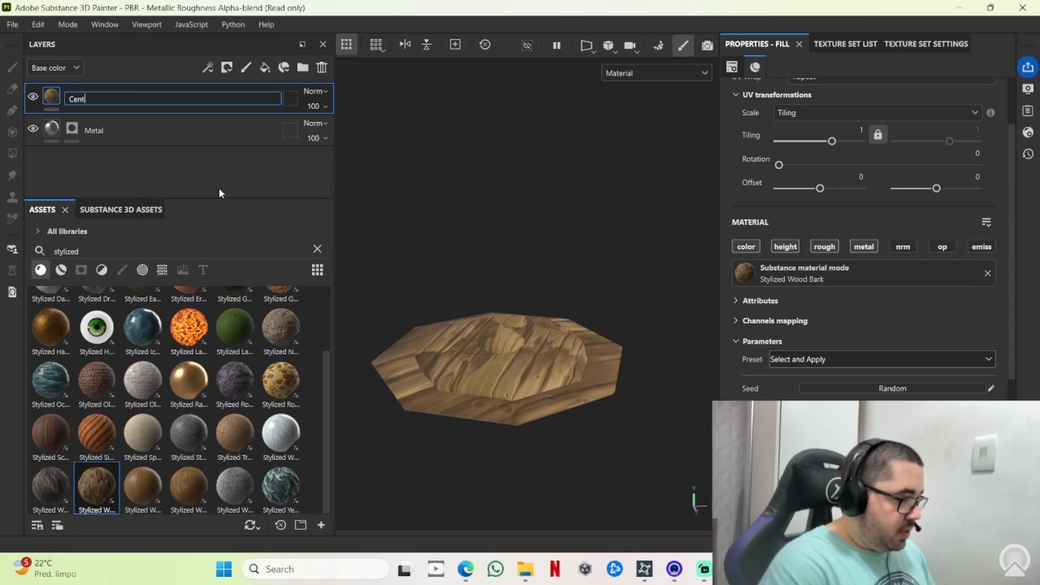
key("Return")
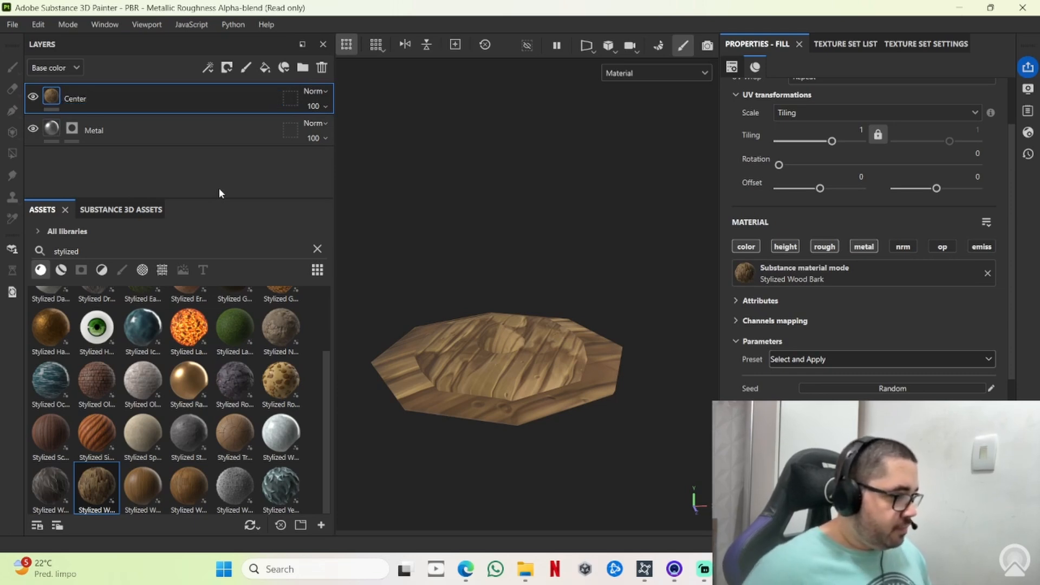
Add a black mask to the Center layer, paint it over the large octagonal UV island in the 2D-only view, and check it in 3D
right_click(97, 97)
left_click(173, 25)
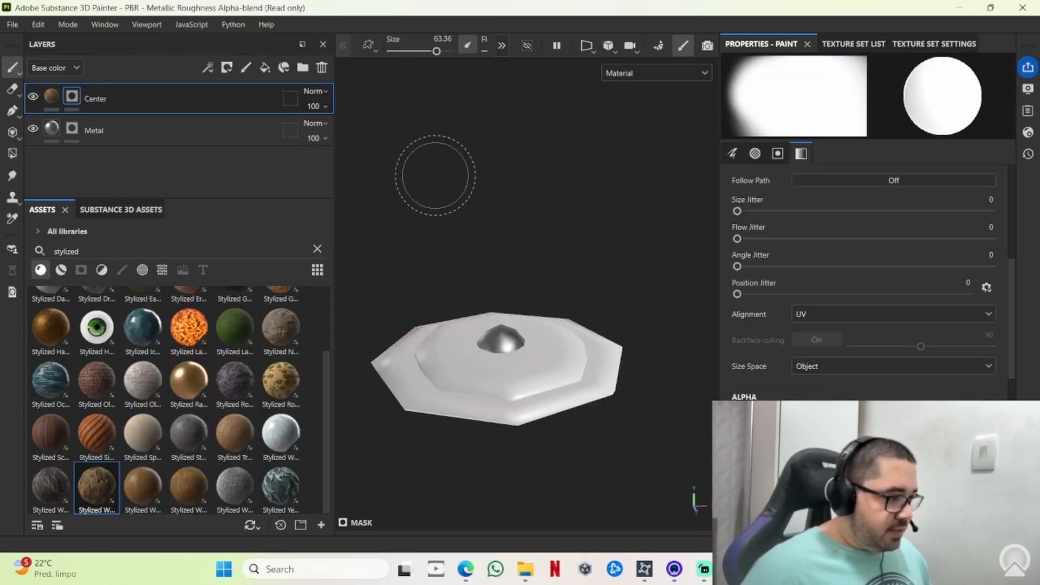
left_click(589, 45)
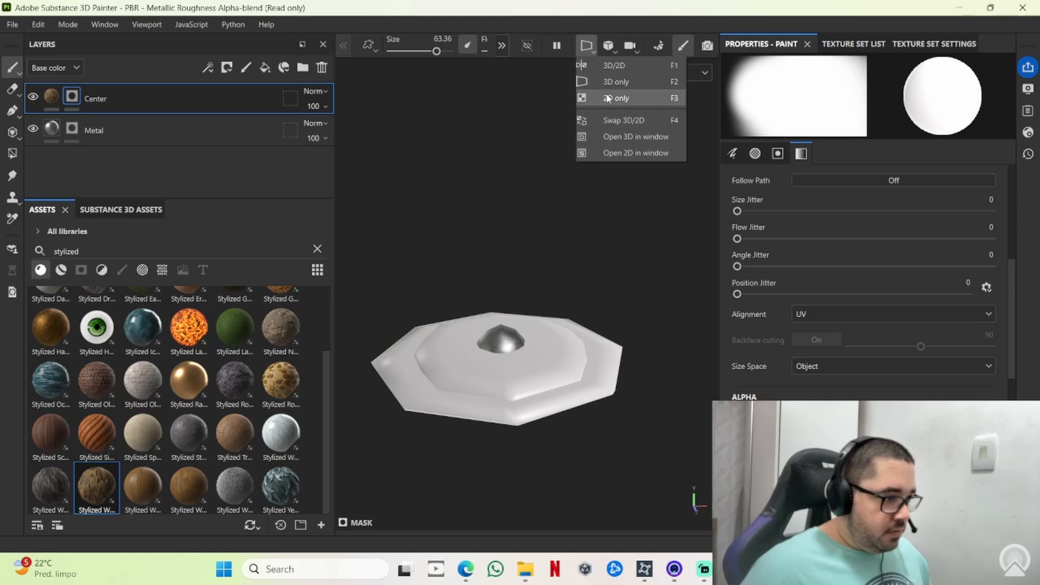
left_click(604, 90)
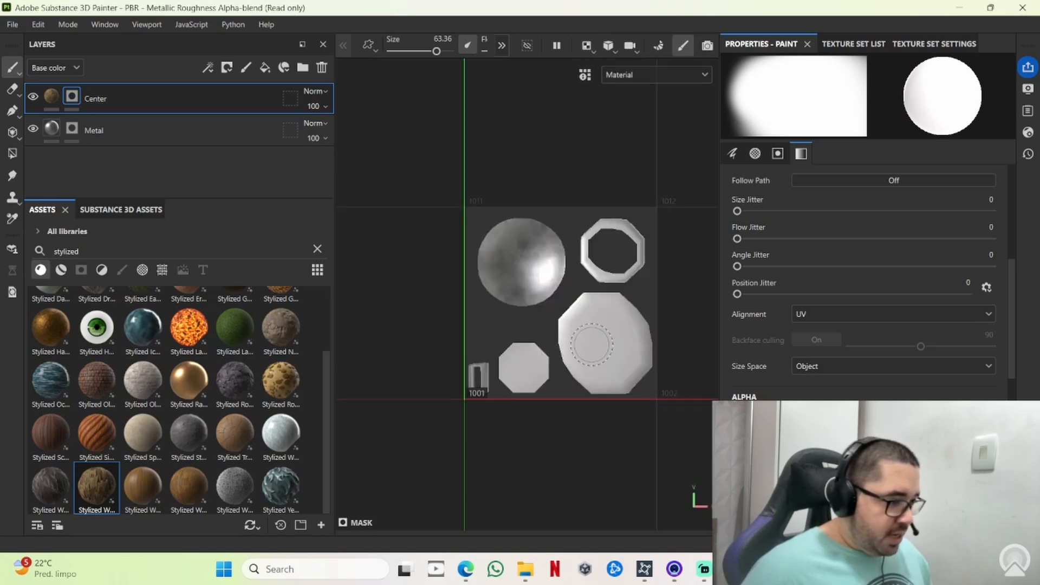
mouse_move(602, 354)
left_mouse_down()
mouse_move(621, 341)
mouse_move(608, 328)
mouse_move(626, 310)
mouse_move(575, 310)
mouse_move(579, 374)
mouse_move(570, 334)
mouse_move(593, 383)
mouse_move(626, 376)
left_mouse_up()
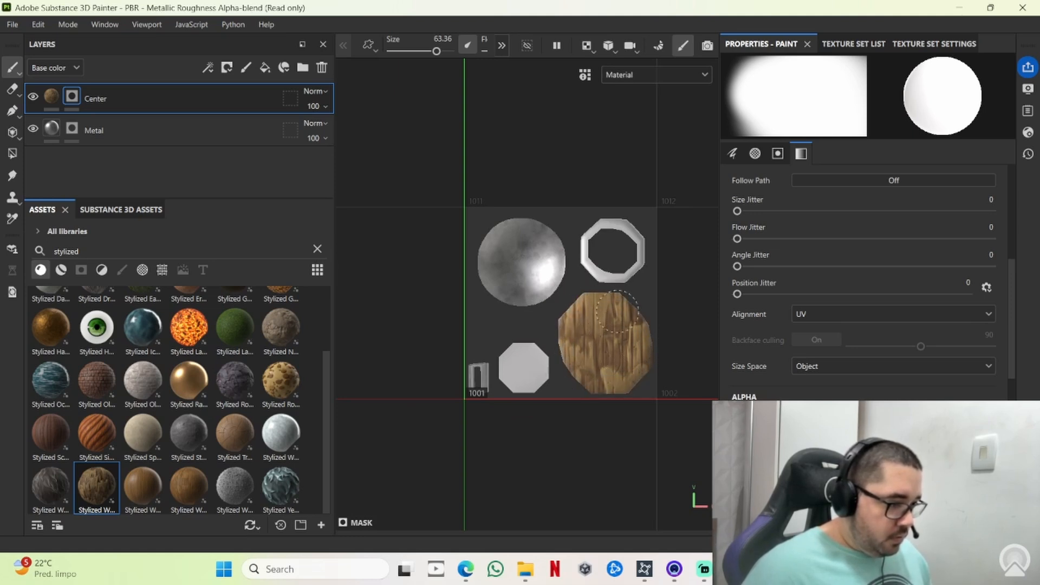
left_click(586, 46)
left_click(617, 82)
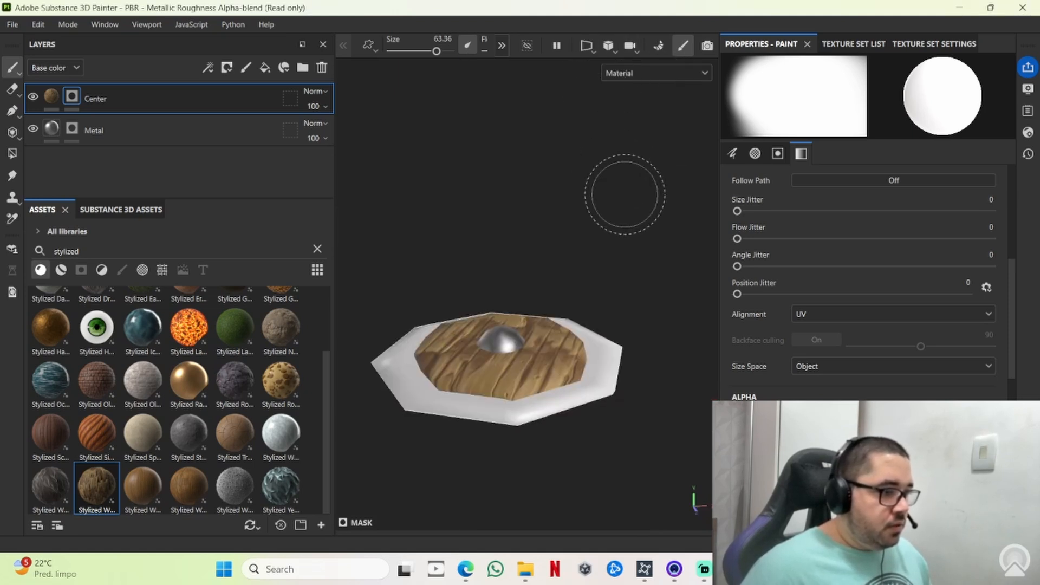
left_click_drag(622, 198, 530, 372, "alt")
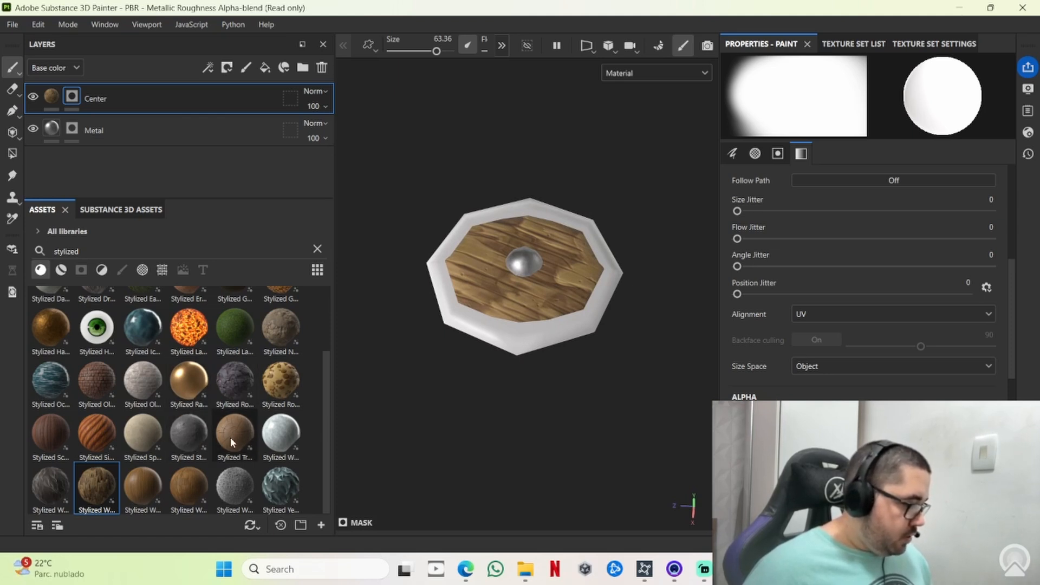
Add Stylized Tree Trunk Cross Section between Center and Metal, and fit its projection around the ring UV island at about 2.00 by 2.06 tiling
left_click_drag(230, 439, 157, 113)
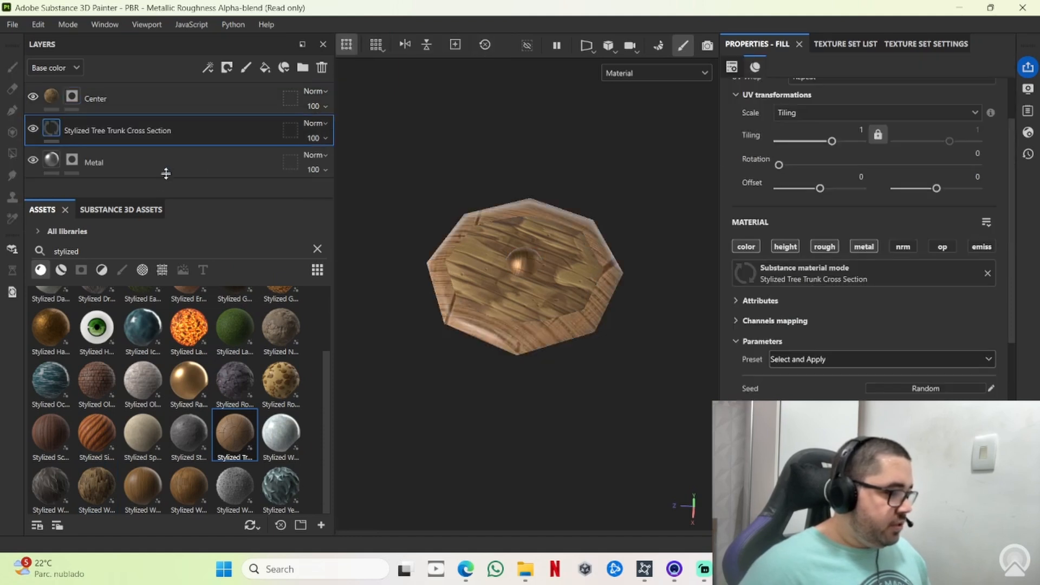
scroll(513, 321, "up", 3)
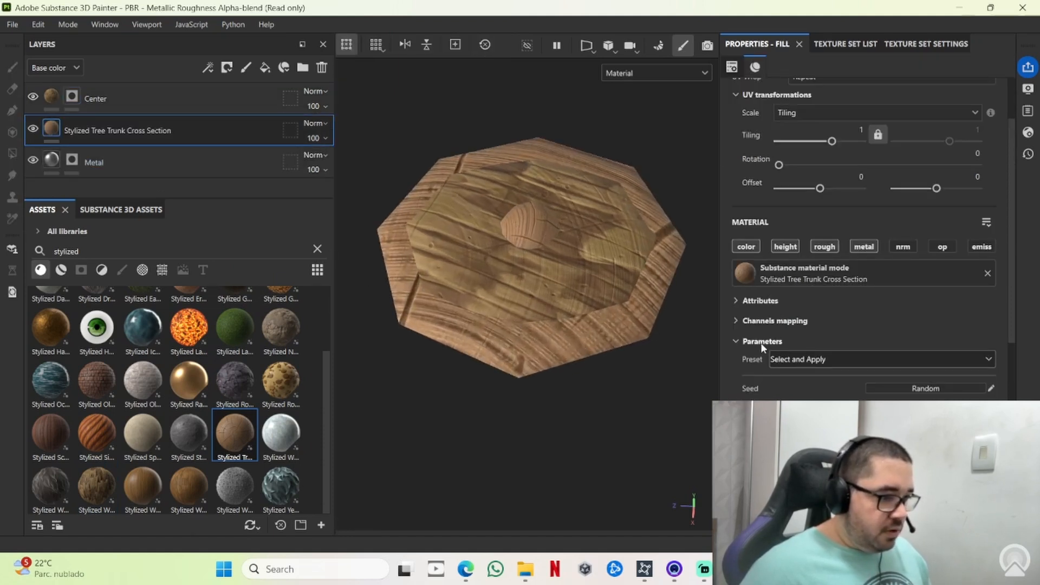
left_click(590, 43)
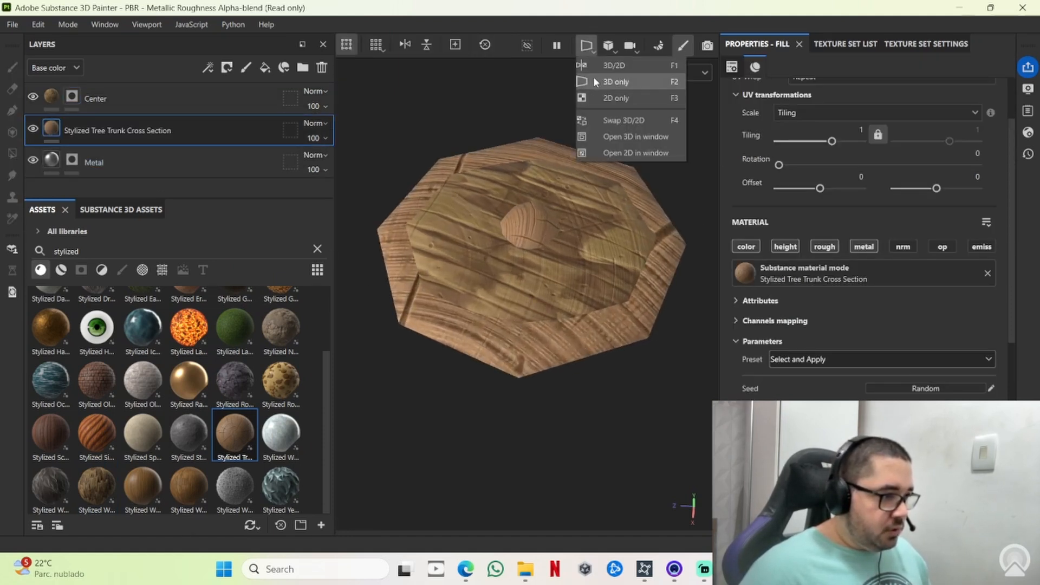
left_click(610, 99)
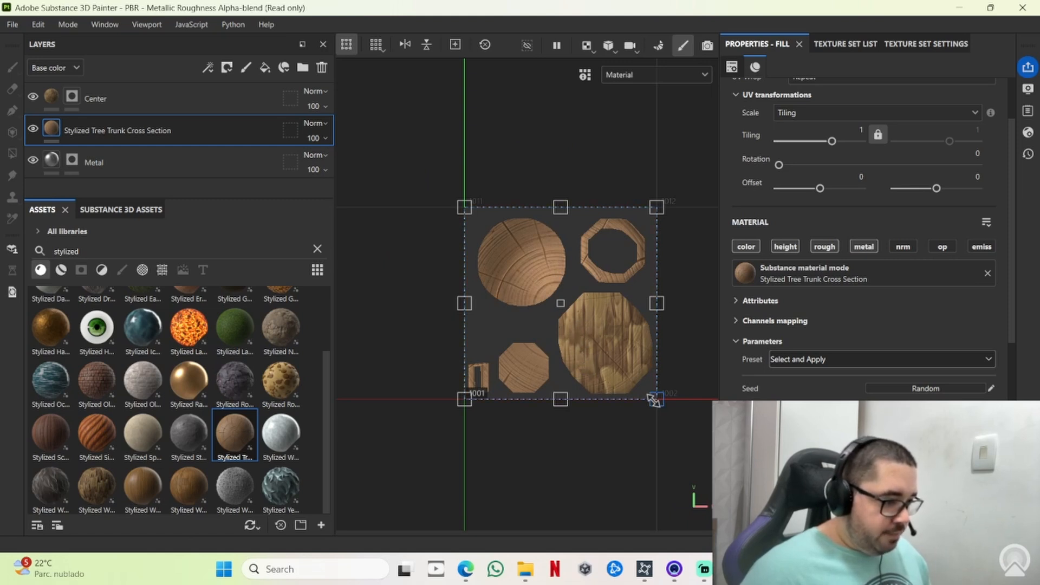
left_click_drag(654, 399, 561, 302)
left_click_drag(548, 262, 638, 252)
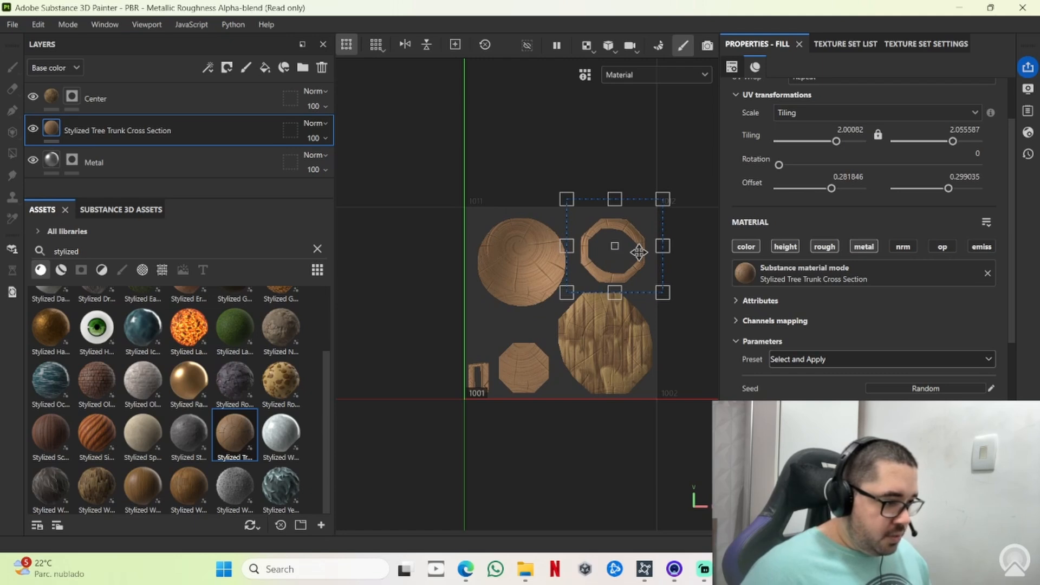
Add a black mask to the Stylized Tree Trunk Cross Section layer and paint it over the ring UV island with brush size 37.95
right_click(99, 131)
left_click(177, 28)
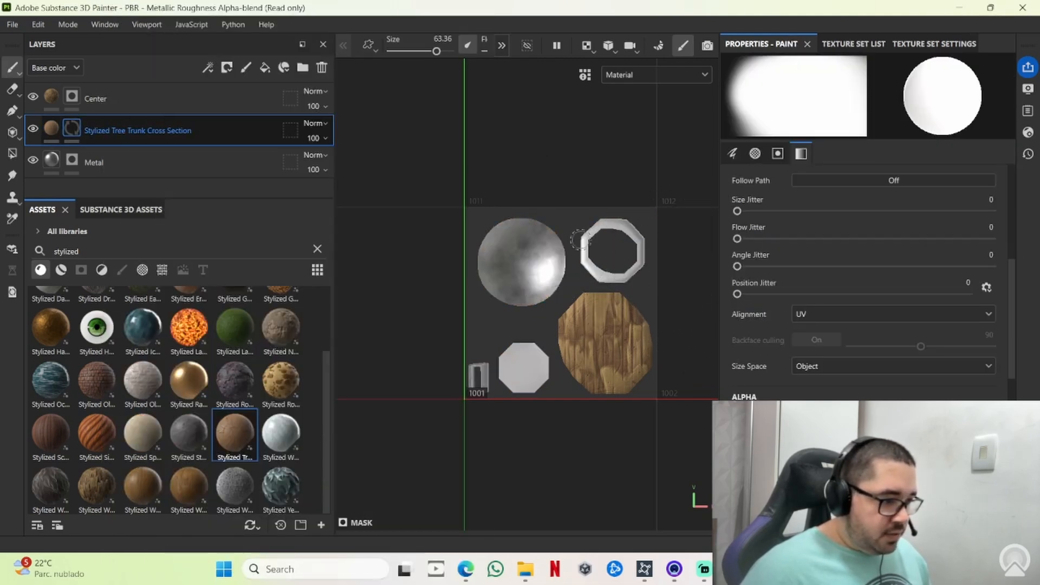
right_click_drag(655, 252, 592, 244, "ctrl")
left_click_drag(589, 242, 602, 232)
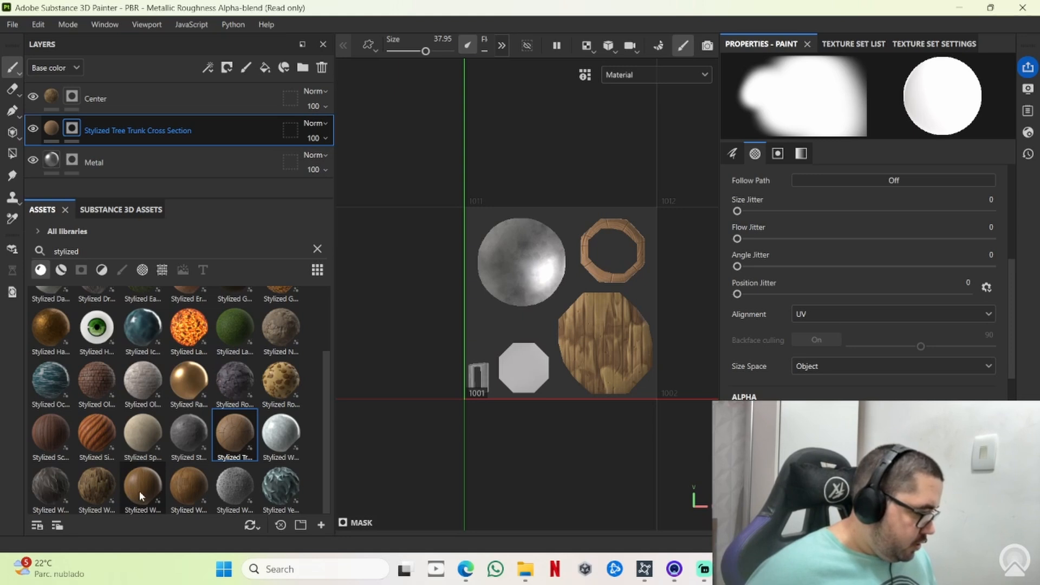
Add the Stylized Wood Plain material between the Stylized Tree Trunk Cross Section and Metal layers and give it a black mask
mouse_move(190, 480)
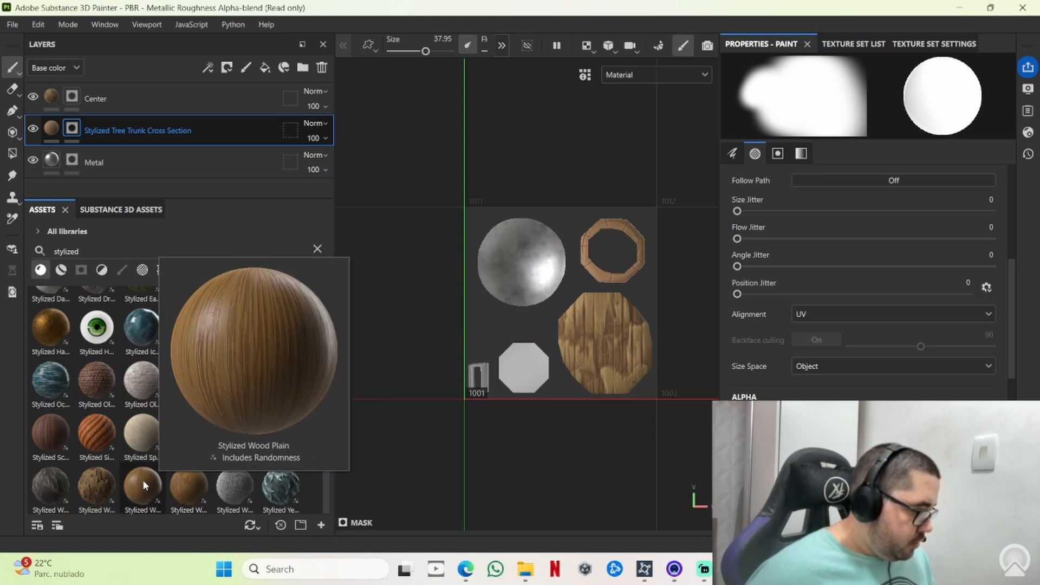
left_click_drag(142, 480, 120, 158)
right_click(100, 156)
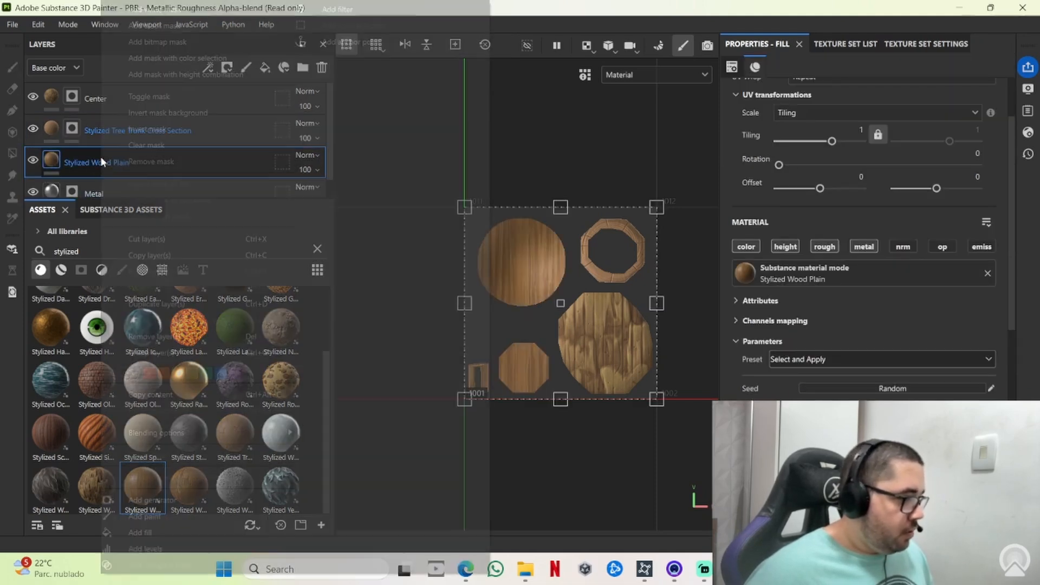
left_click(174, 27)
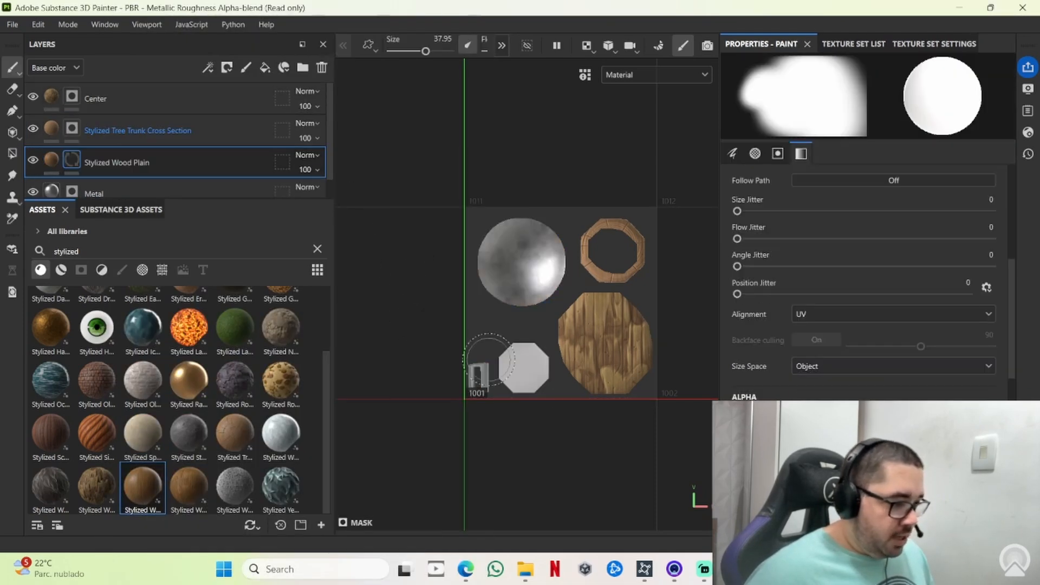
Paint the Stylized Wood Plain mask over the small octagonal UV island and switch to the 3D-only view
mouse_move(518, 364)
left_mouse_down()
mouse_move(518, 379)
mouse_move(543, 359)
left_mouse_up()
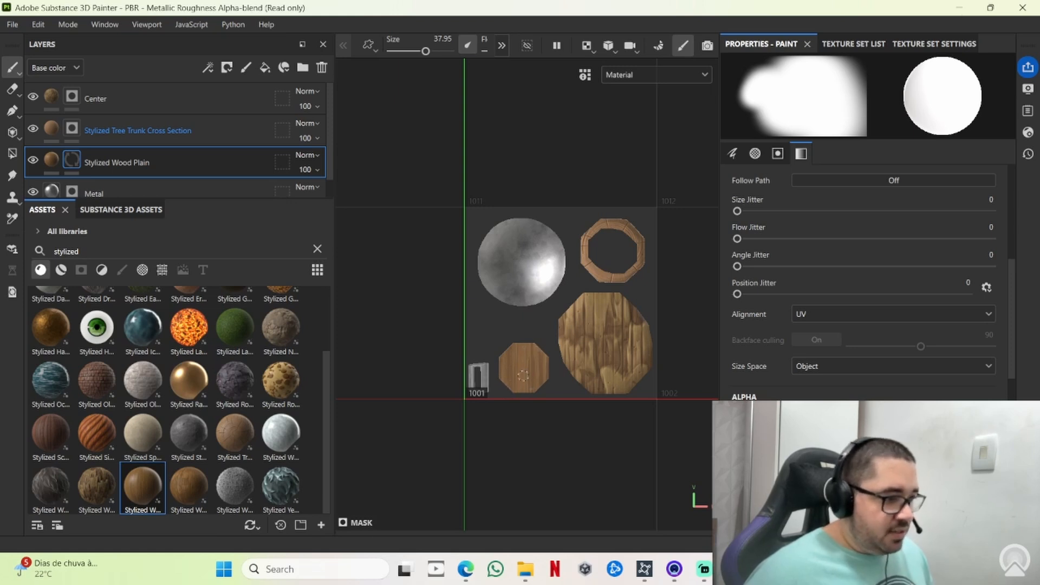
left_click(587, 46)
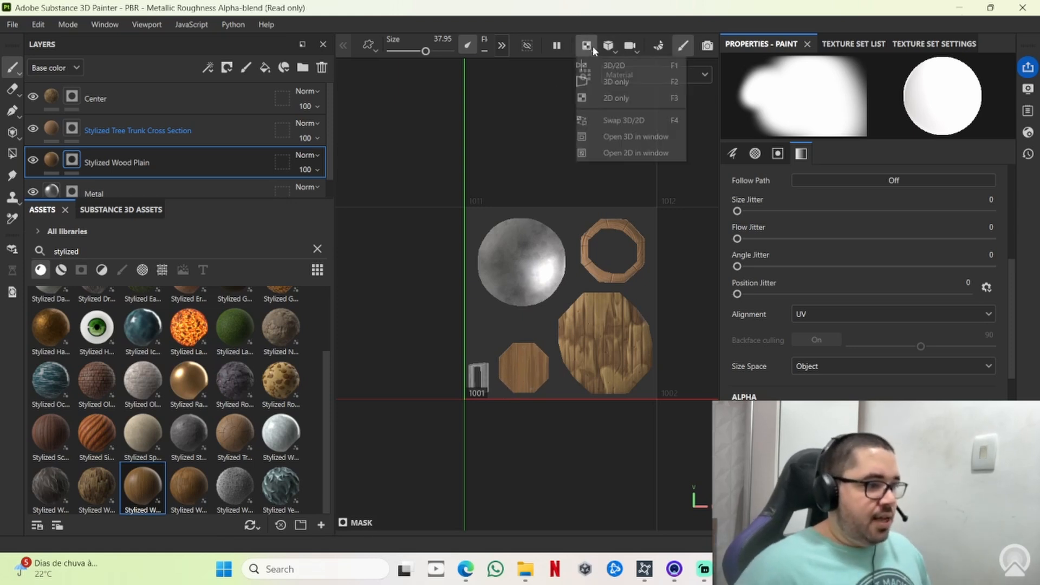
left_click(612, 81)
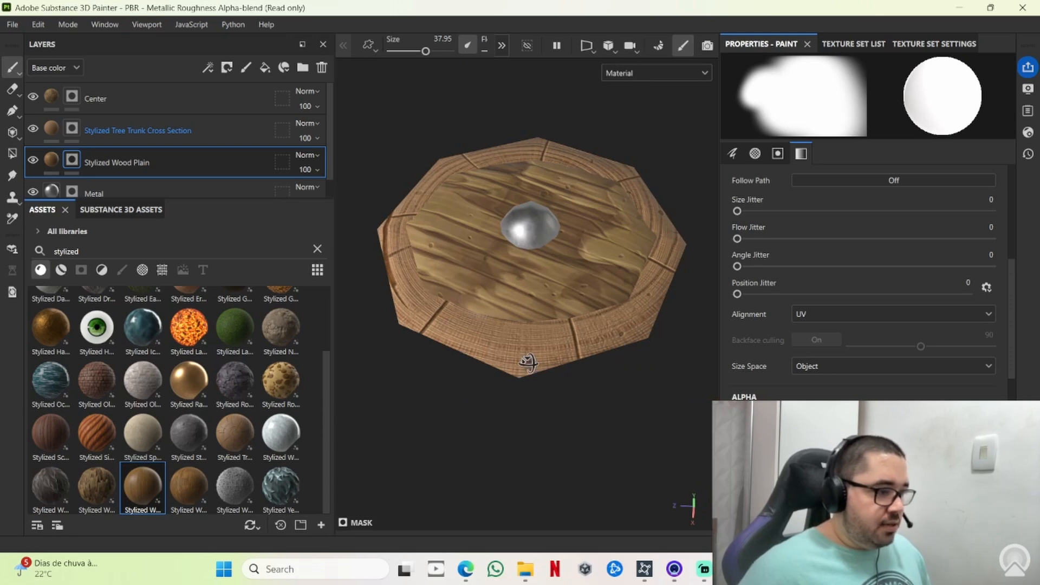
Turn off the color channel in the materials of the Center, Stylized Tree Trunk Cross Section and Stylized Wood Plain layers
left_click_drag(528, 364, 466, 338, "alt")
middle_click_drag(595, 342, 490, 352, "alt")
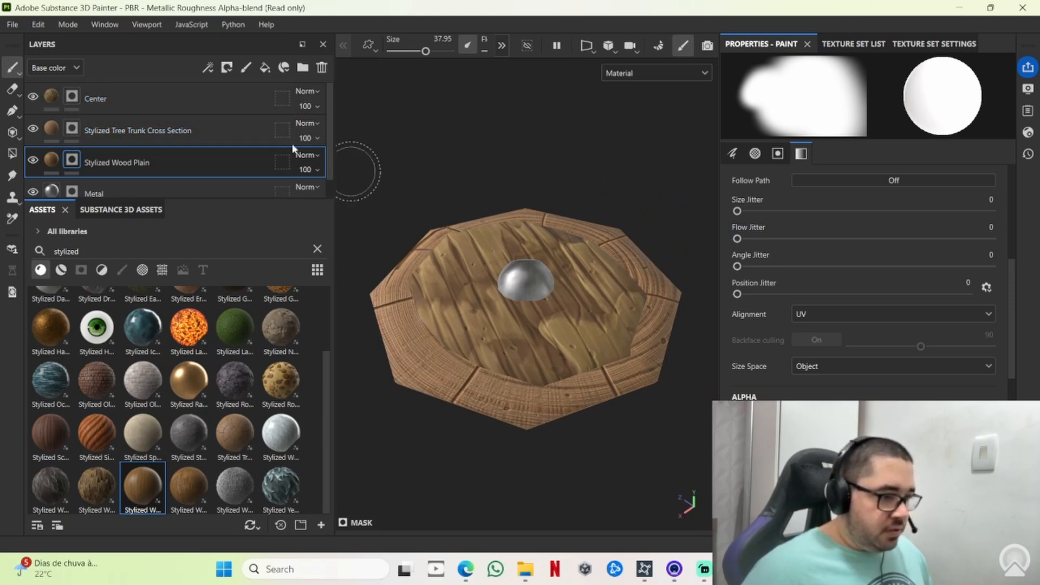
left_click(200, 100, "shift")
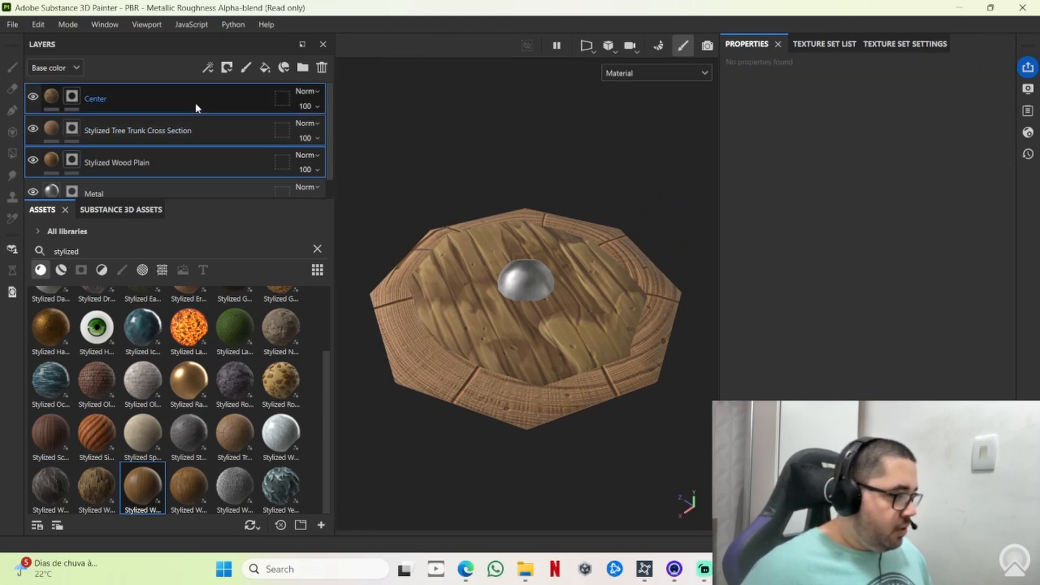
left_click(122, 92)
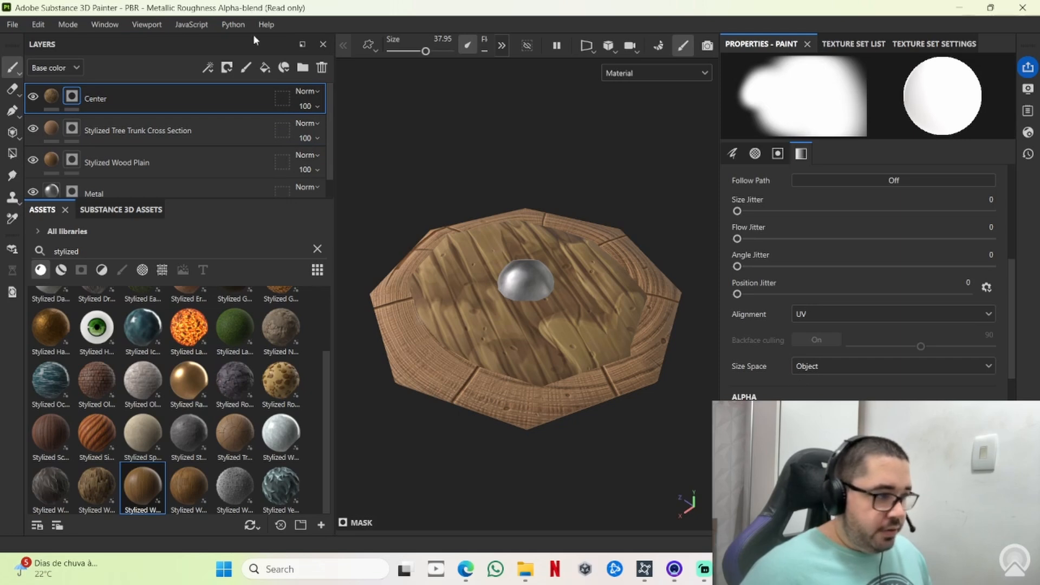
left_click(51, 97)
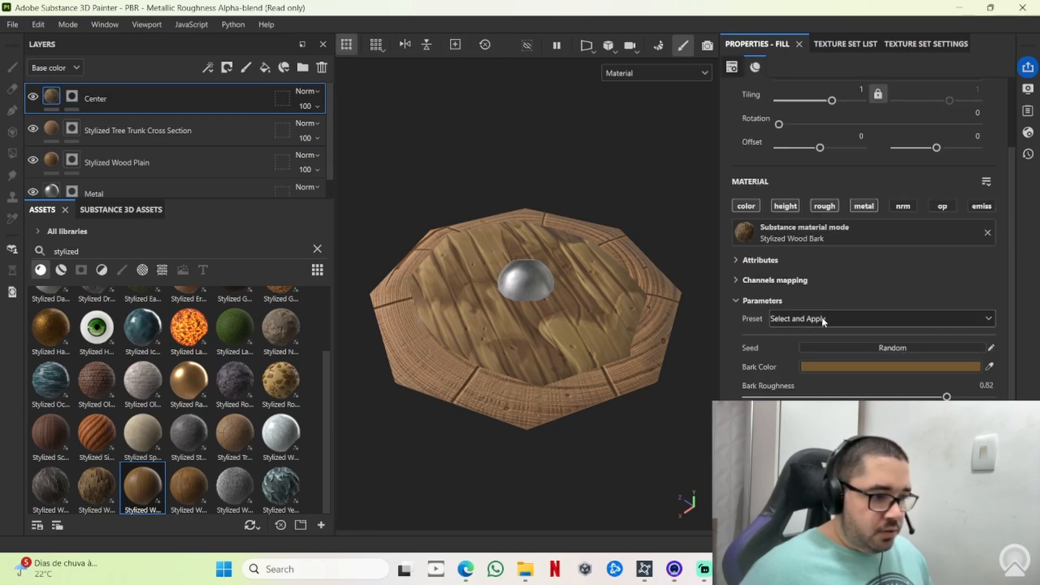
left_click(747, 207)
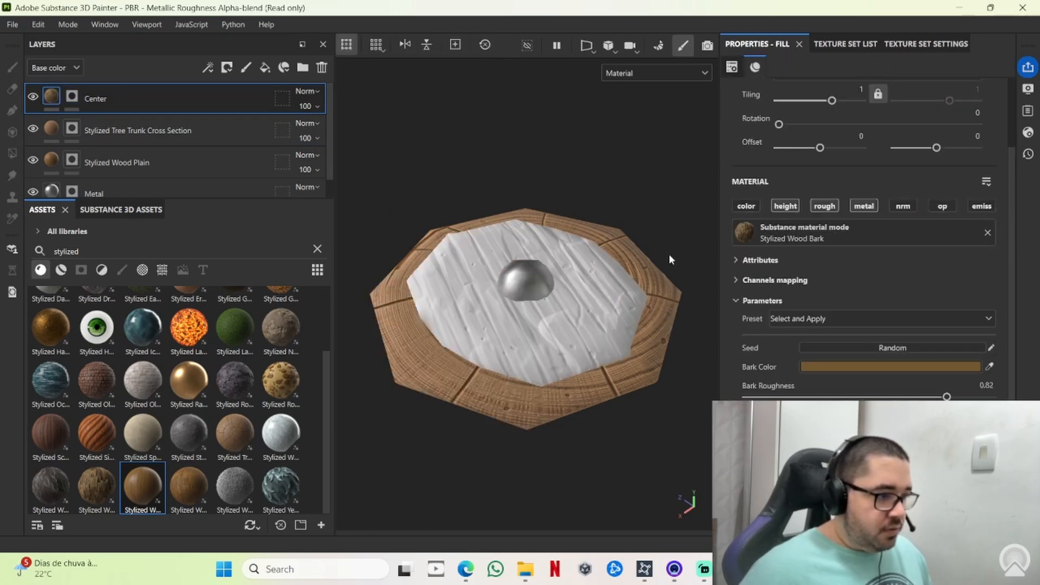
left_click(126, 128)
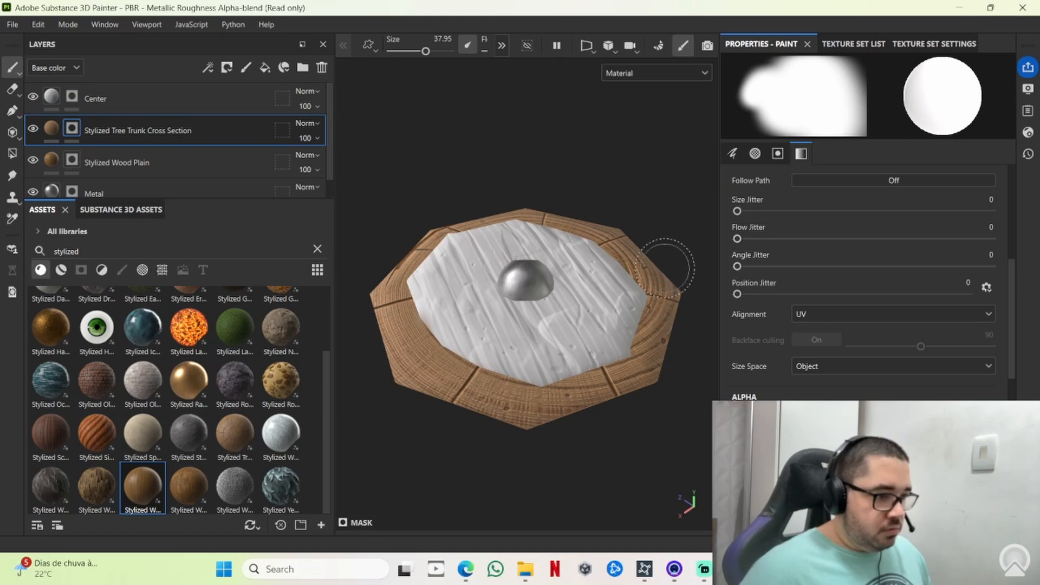
left_click(99, 144)
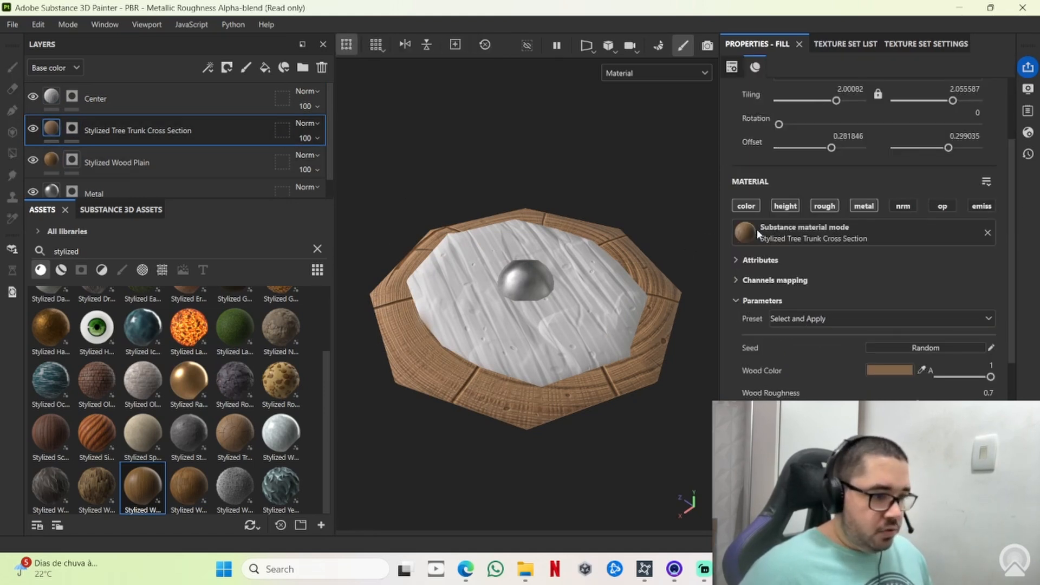
left_click(746, 206)
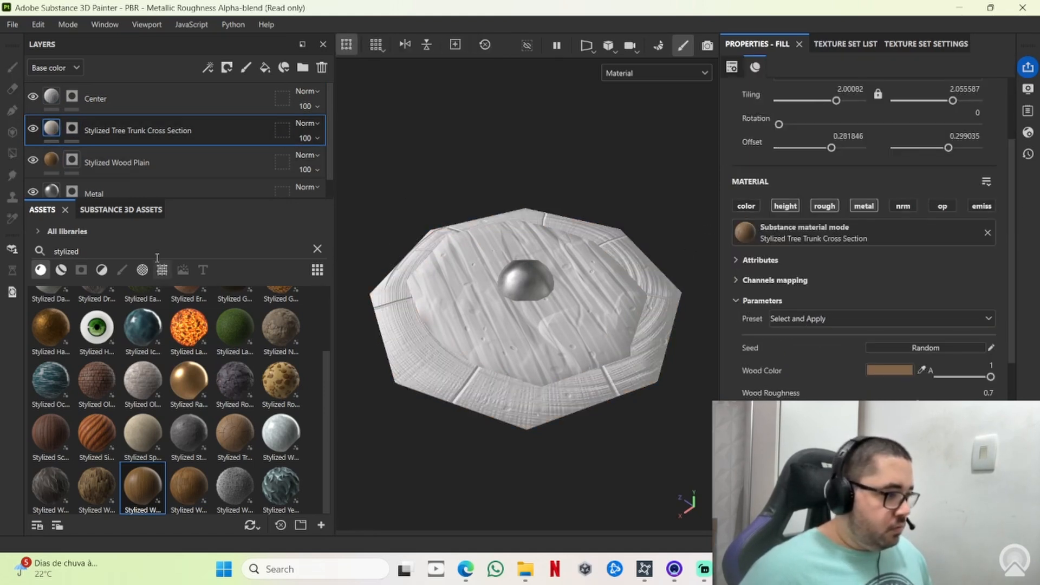
left_click(51, 161)
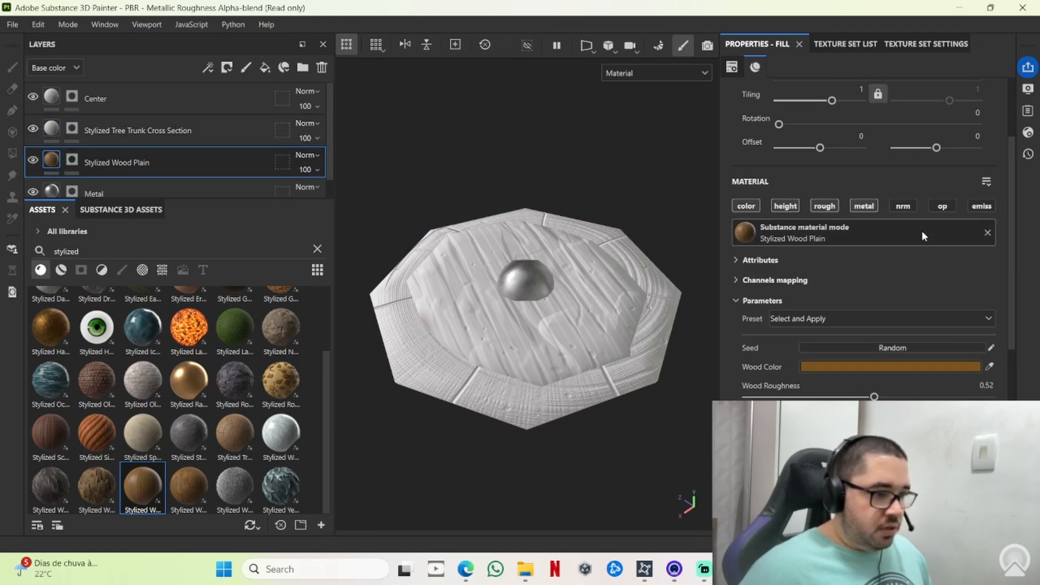
left_click(747, 206)
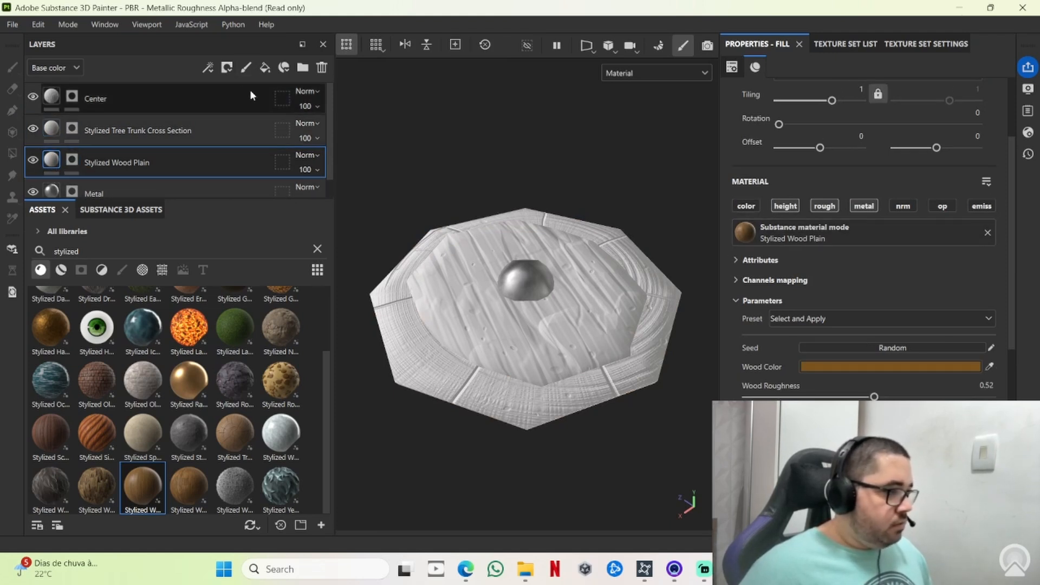
Add a fill layer at the top of the layer stack and set its base color to orange-brown 8C5101
left_click(265, 67)
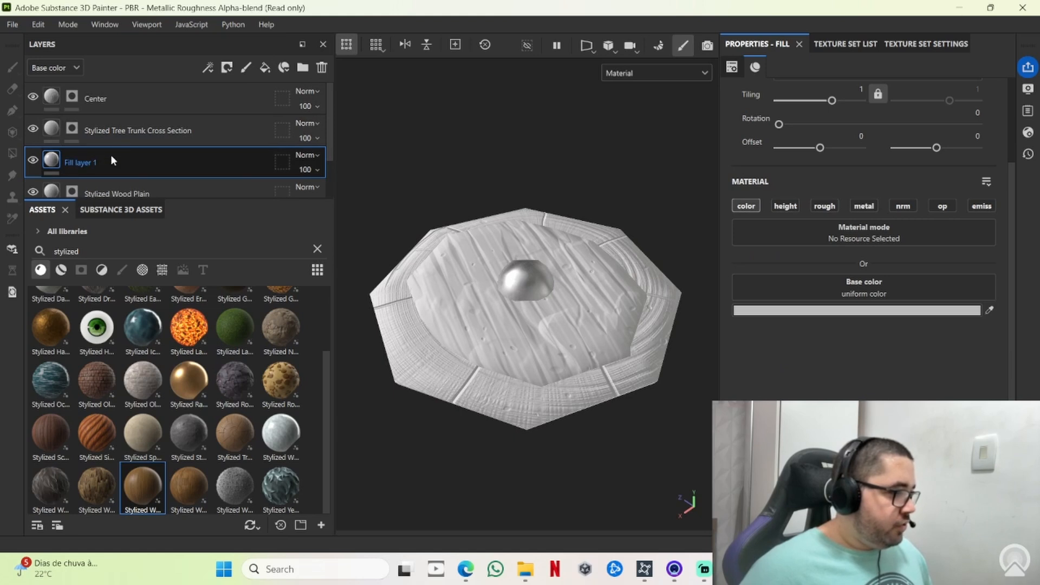
left_click_drag(110, 155, 145, 93)
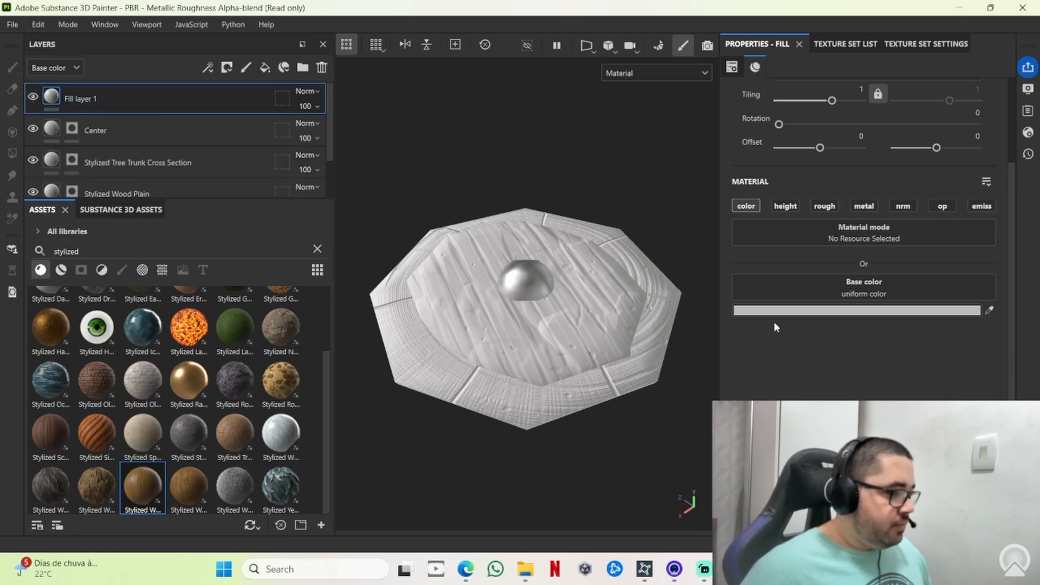
left_click(833, 310)
left_click_drag(1002, 354, 1008, 359)
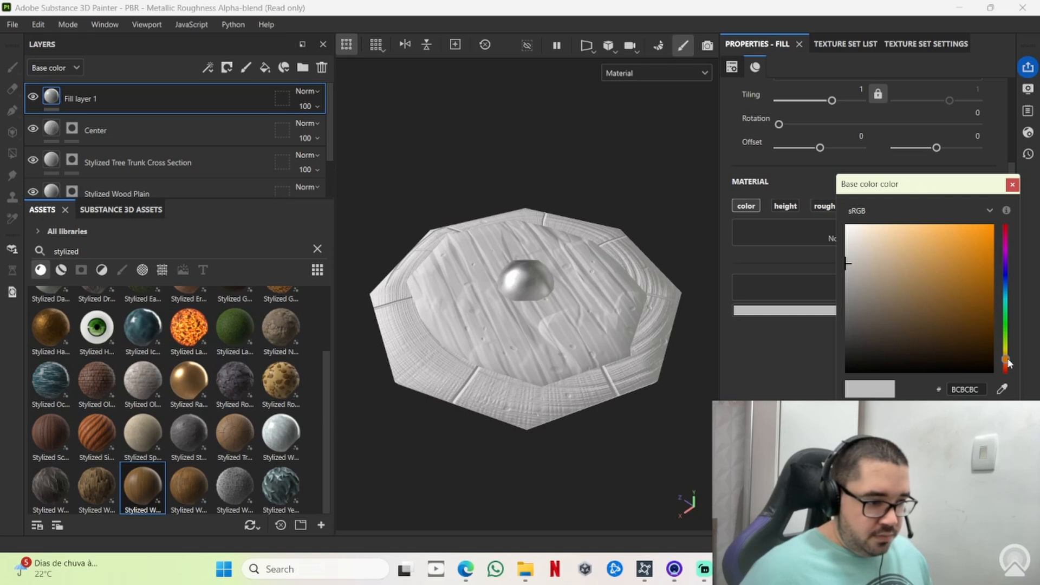
left_click_drag(956, 279, 992, 291)
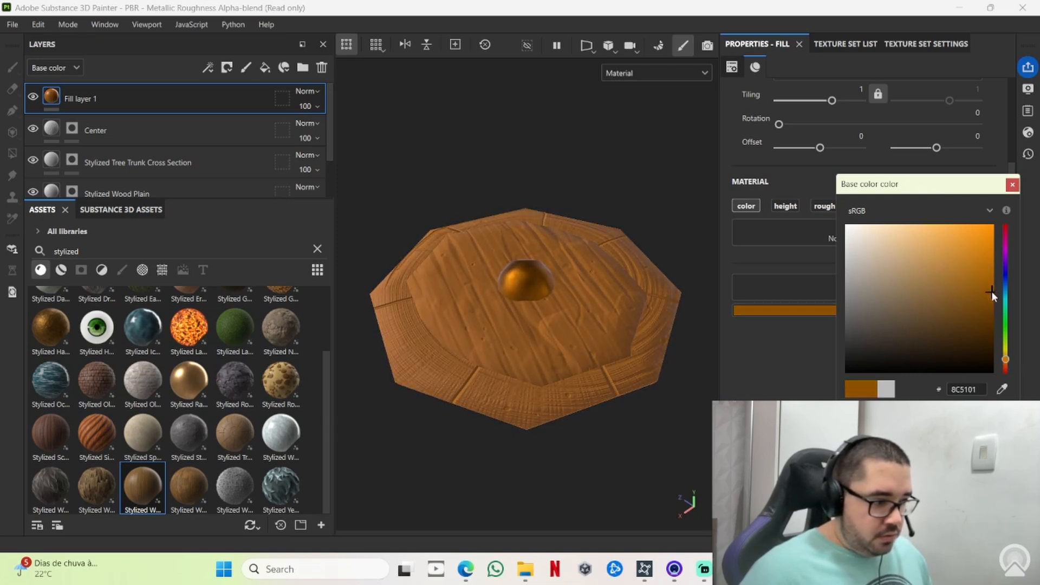
Add a black mask to the orange-brown fill layer and paint it over the ring and large octagonal UV islands in the 2D-only view
right_click(105, 93)
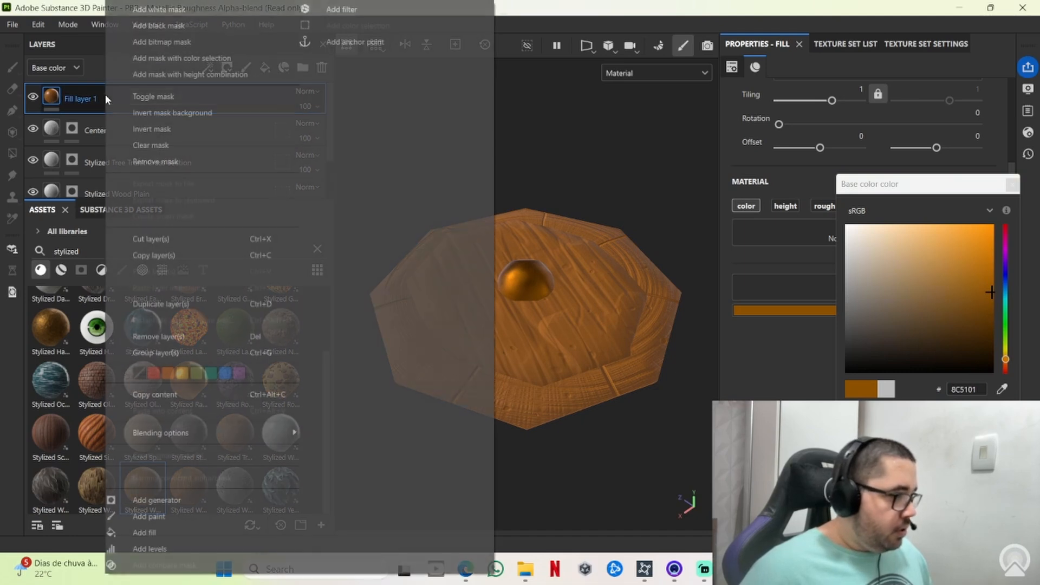
left_click(167, 41)
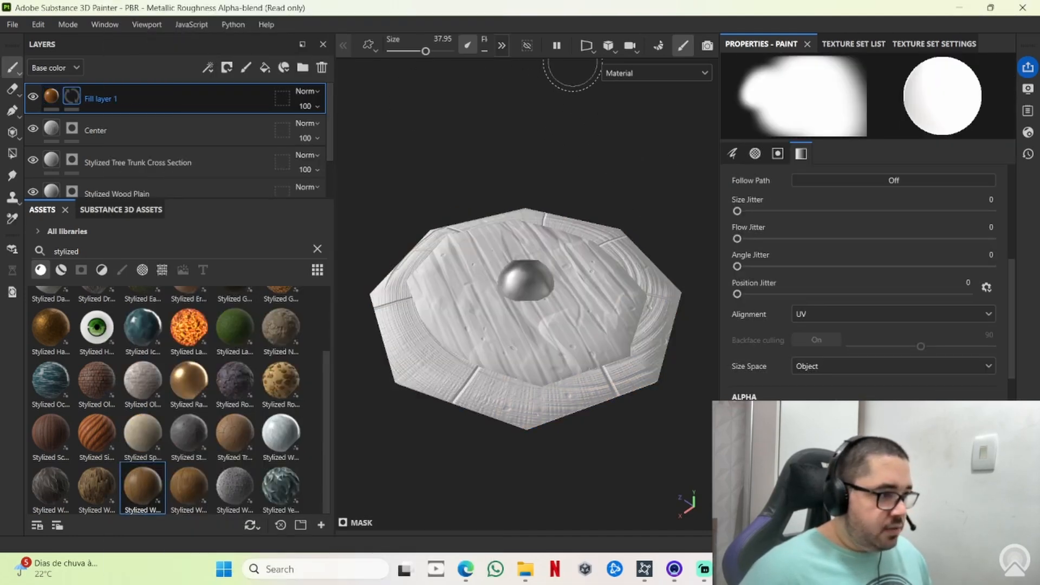
left_click(582, 48)
left_click(621, 82)
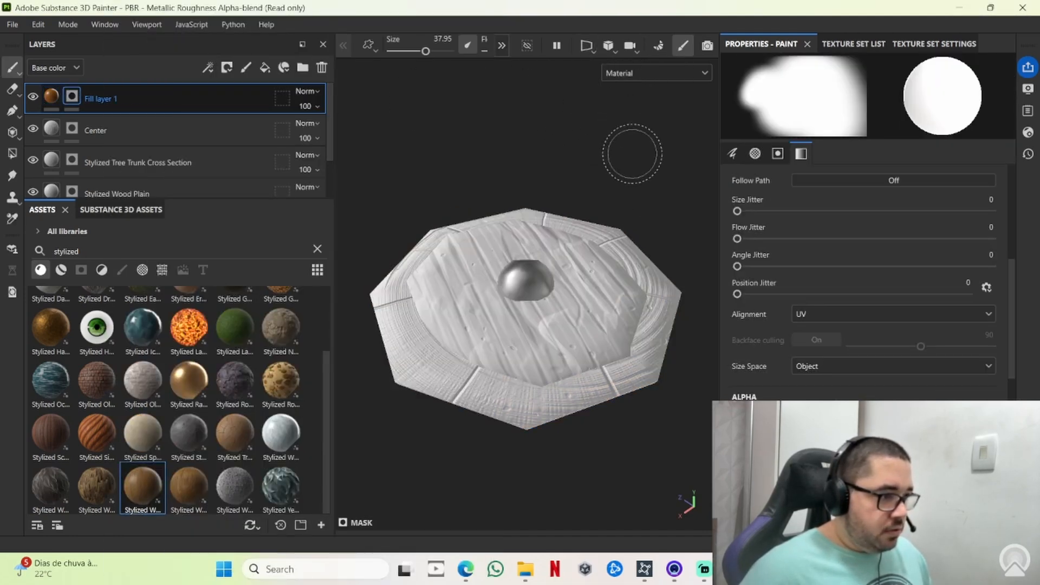
left_click(586, 48)
left_click(618, 99)
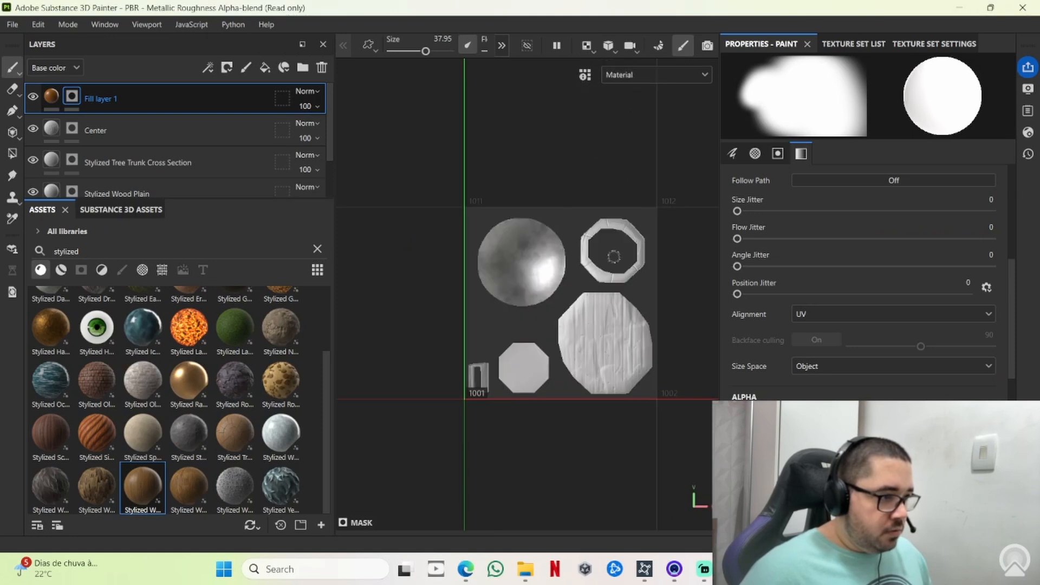
mouse_move(589, 374)
left_mouse_down()
mouse_move(618, 369)
mouse_move(642, 382)
mouse_move(650, 347)
mouse_move(617, 293)
mouse_move(569, 315)
mouse_move(581, 298)
mouse_move(577, 380)
mouse_move(567, 350)
mouse_move(591, 391)
mouse_move(603, 379)
mouse_move(613, 394)
left_mouse_up()
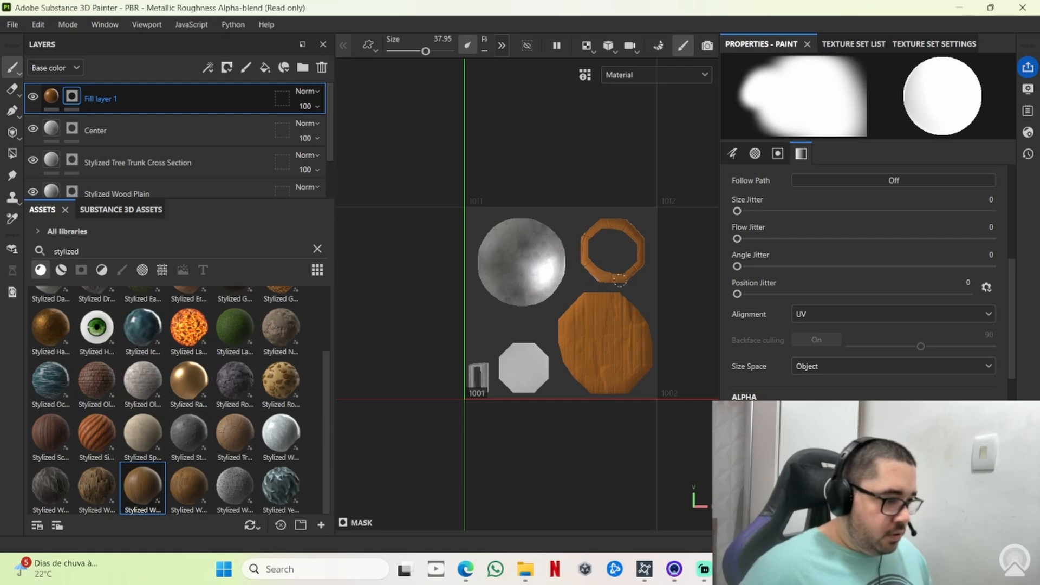
Duplicate the masked orange-brown fill layer and clear the copy's mask
left_click(132, 128)
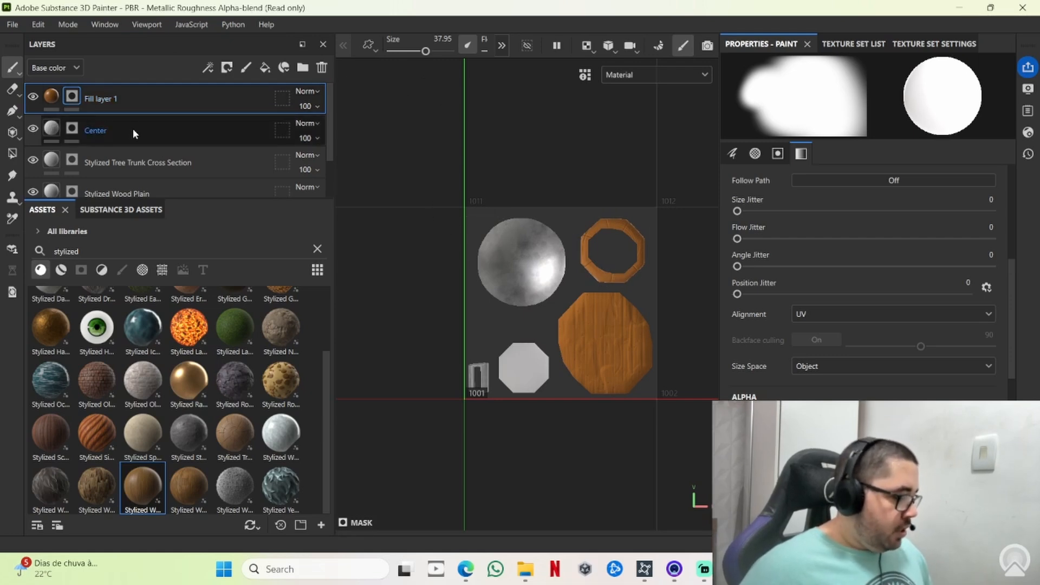
left_click(129, 163)
key("ctrl+d")
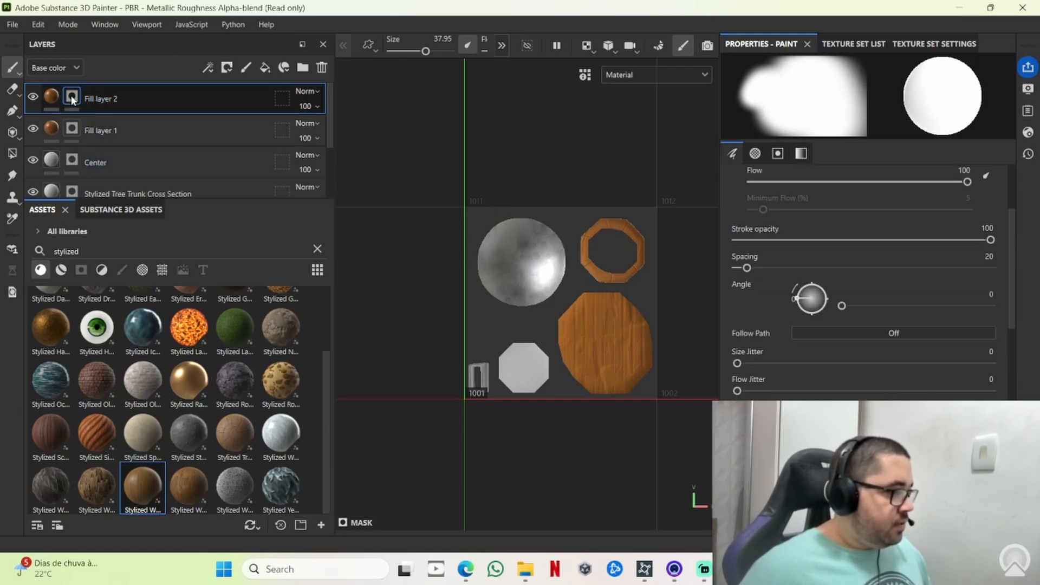
right_click(72, 99)
left_click(138, 25)
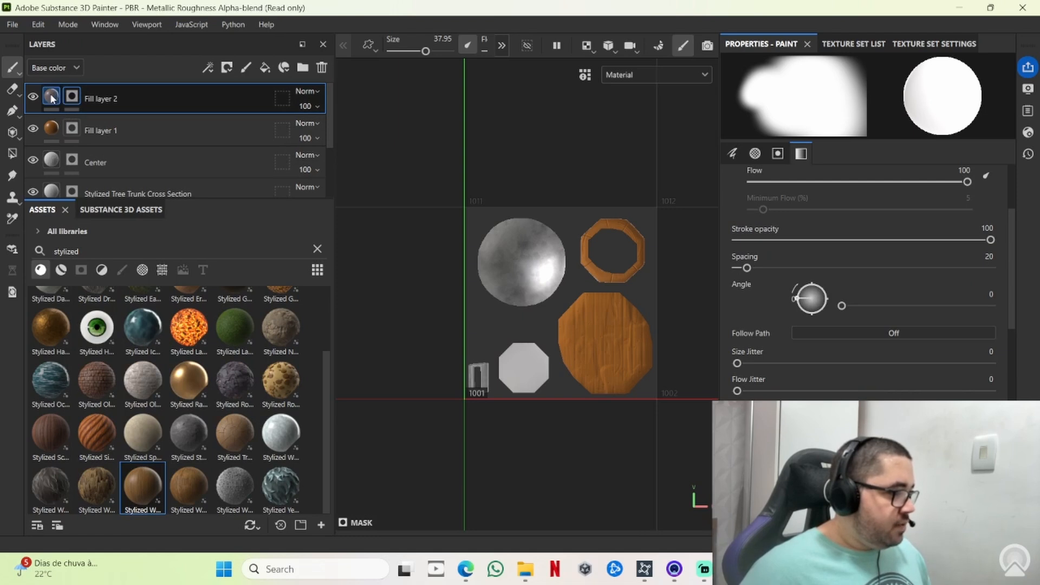
Set the base color of Fill layer 2 to the darker brown 6D3F01
left_click(52, 98)
left_click(782, 309)
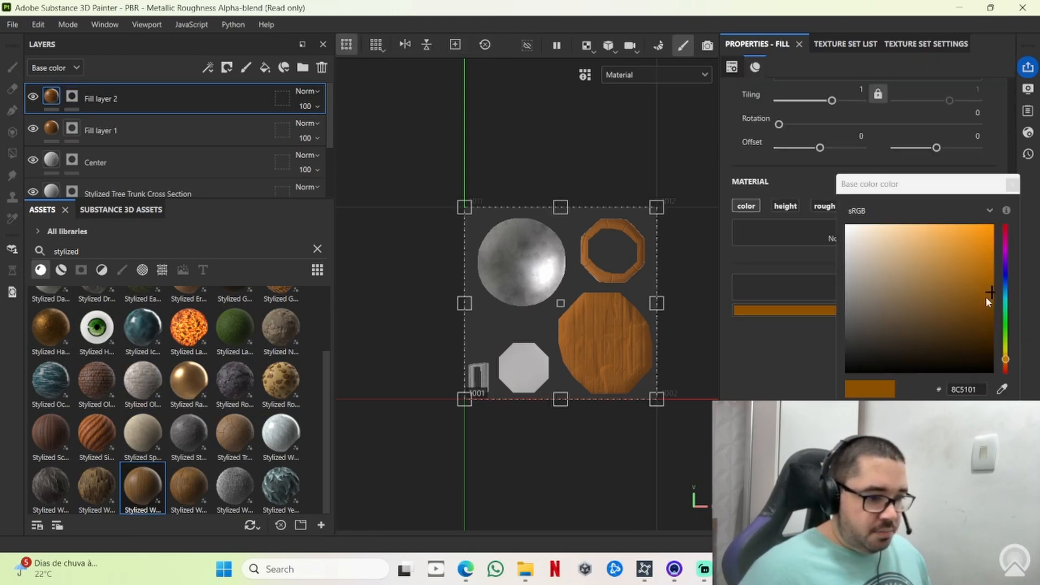
left_click_drag(990, 292, 991, 310)
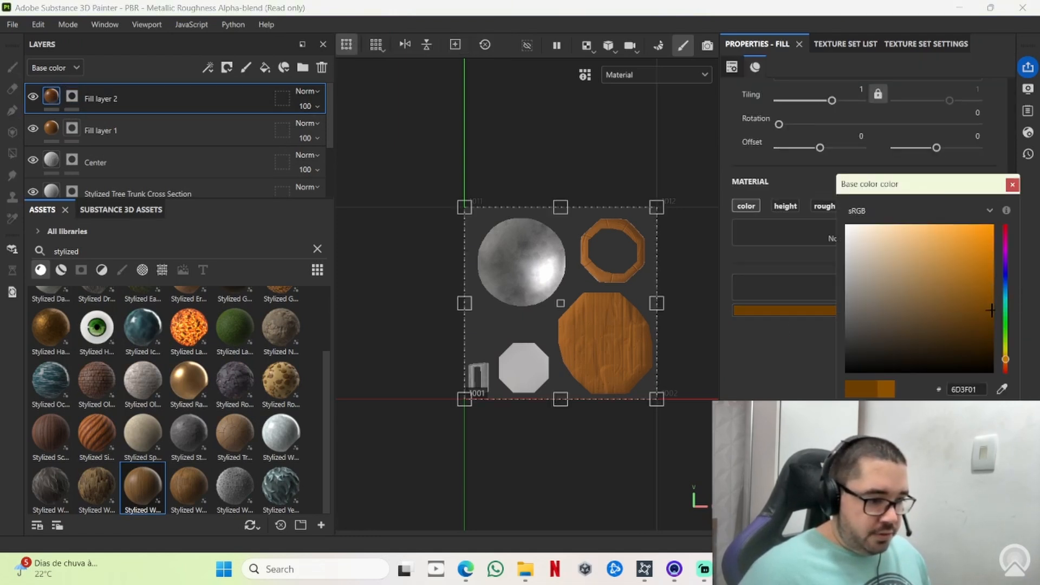
left_click(1012, 185)
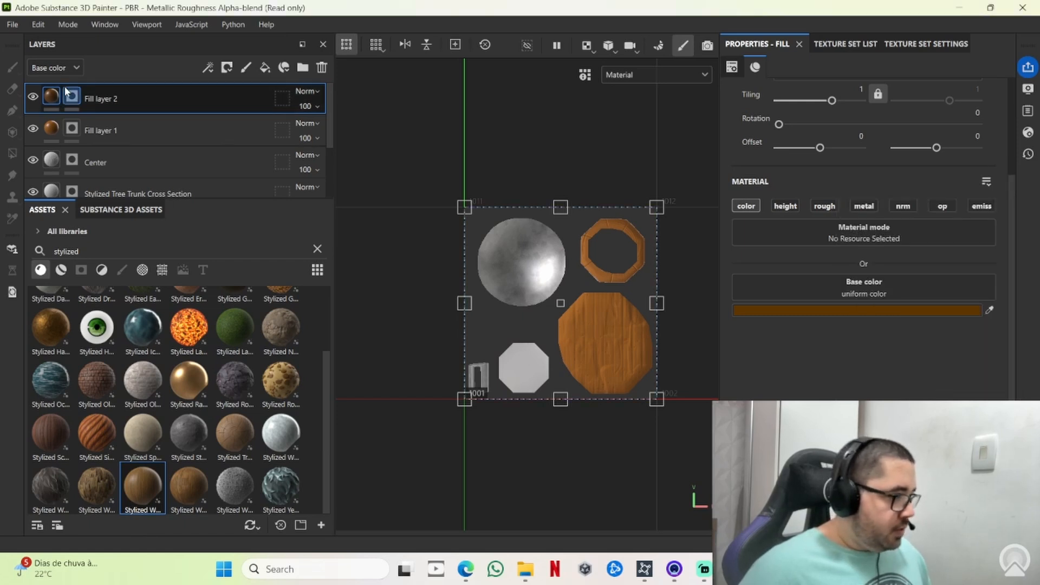
Paint the Fill layer 2 mask over the small octagonal UV island and switch to the 3D-only view
key("1")
left_click_drag(523, 359, 533, 367)
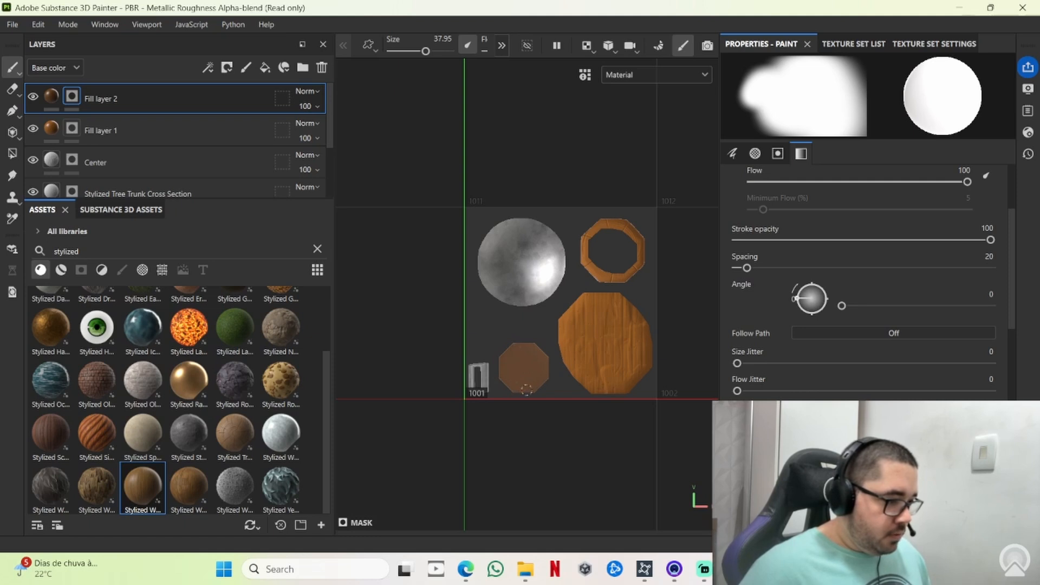
left_click(586, 46)
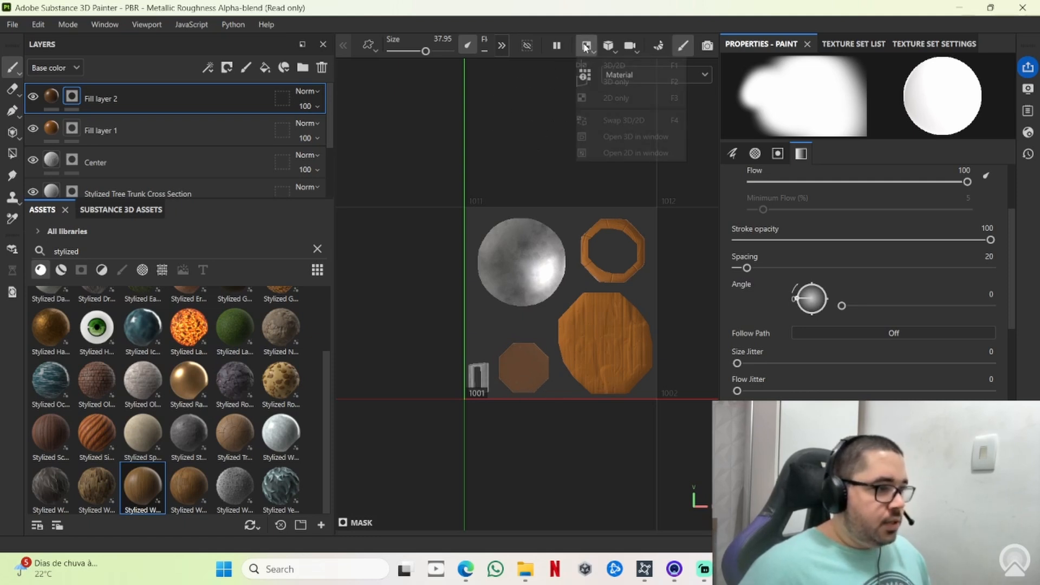
left_click(616, 81)
left_click_drag(649, 349, 510, 221, "alt")
scroll(506, 228, "down", 3)
left_click_drag(515, 367, 488, 228, "alt")
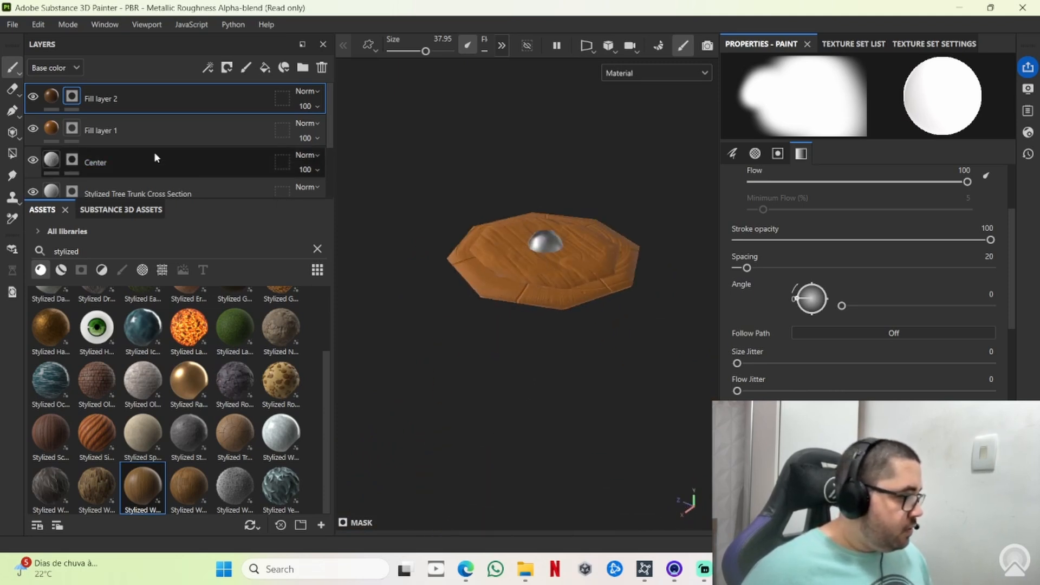
Add a Stylization filter to the content of the Center layer
scroll(106, 132, "down", 3)
scroll(48, 130, "up", 1)
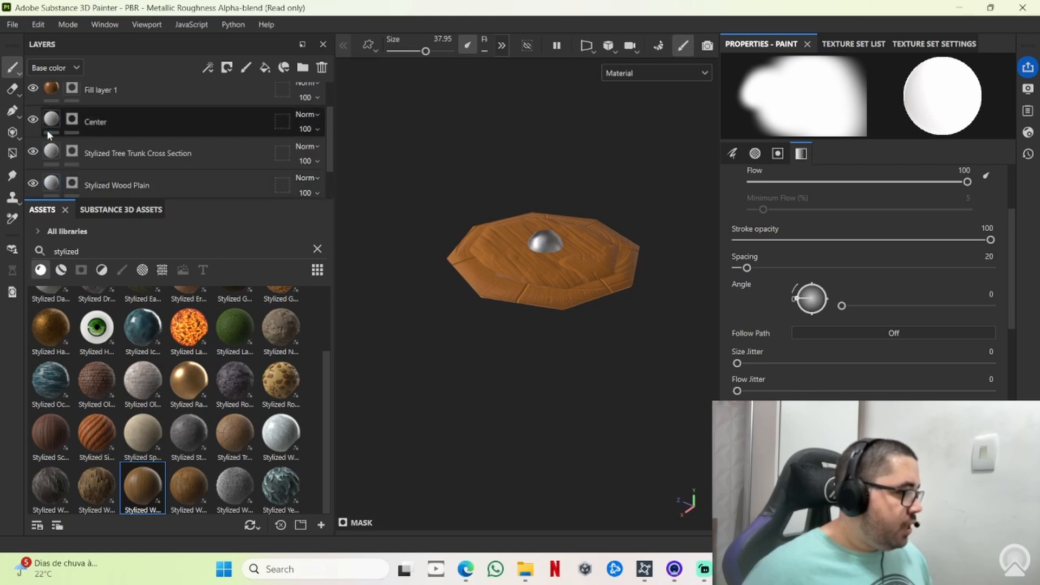
left_click(52, 122)
scroll(49, 152, "down", 1)
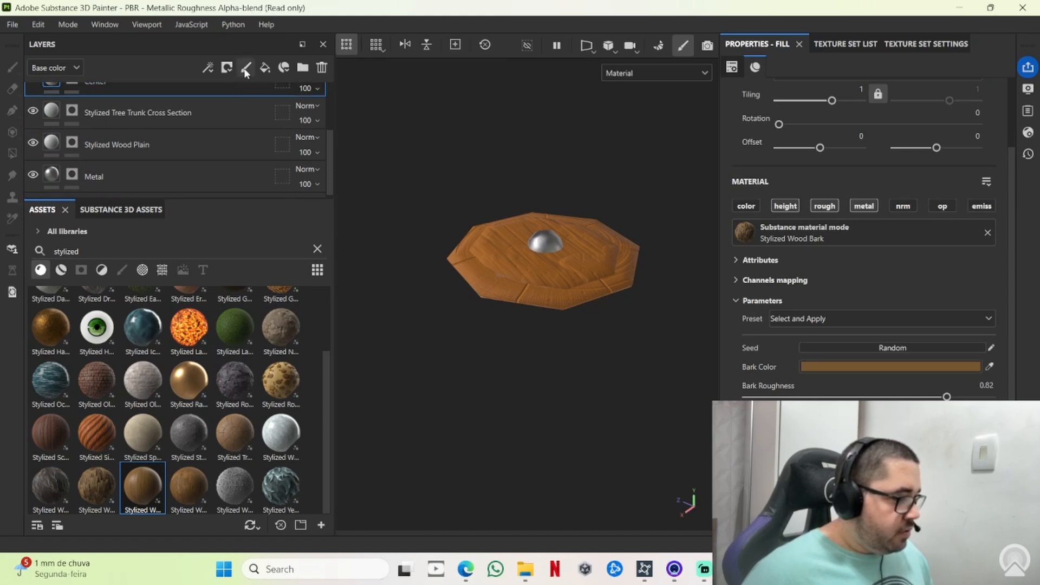
scroll(130, 166, "up", 1)
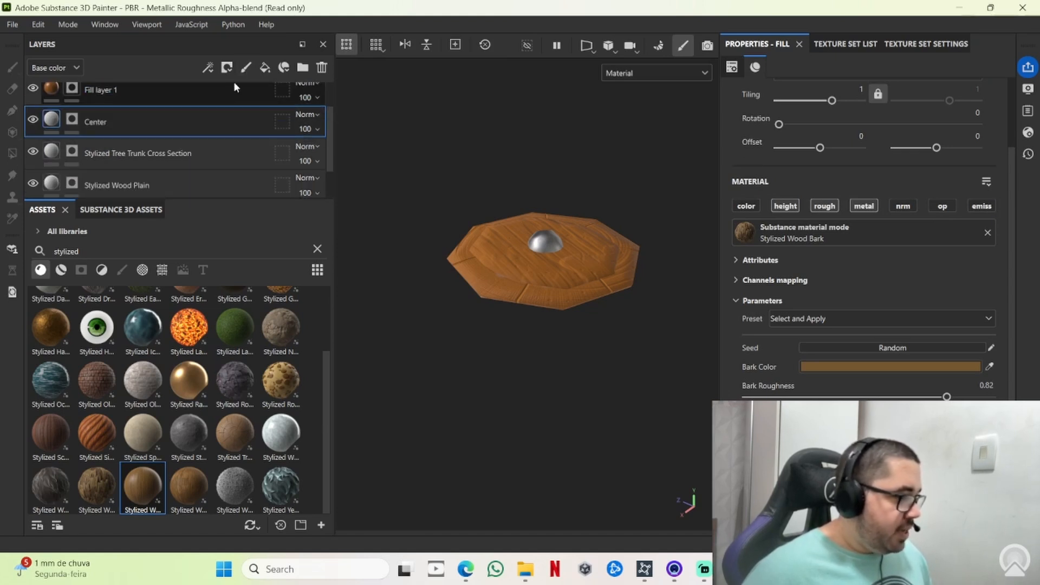
left_click(208, 67)
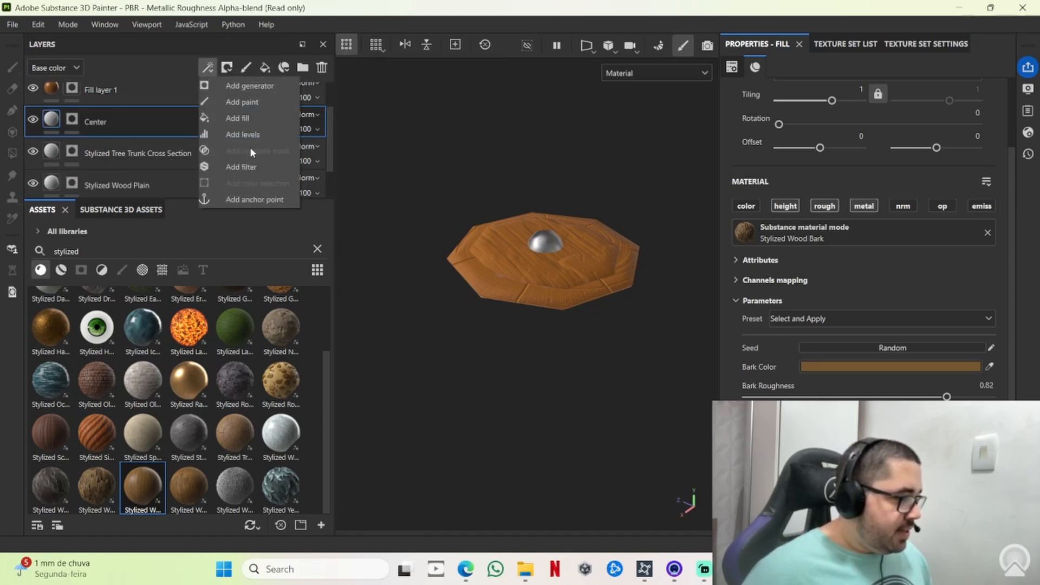
left_click(242, 166)
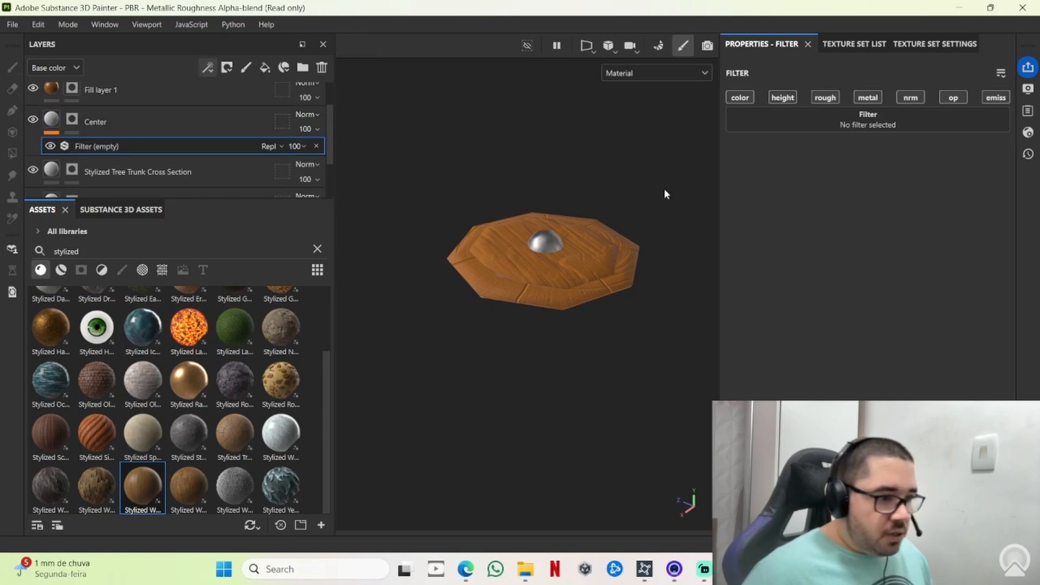
left_click(868, 121)
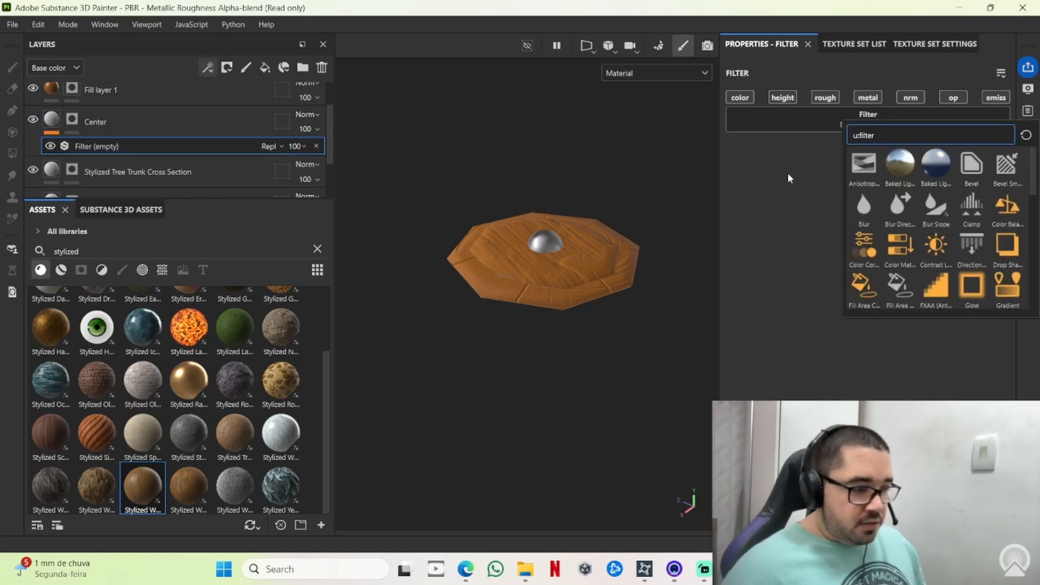
scroll(938, 225, "down", 8)
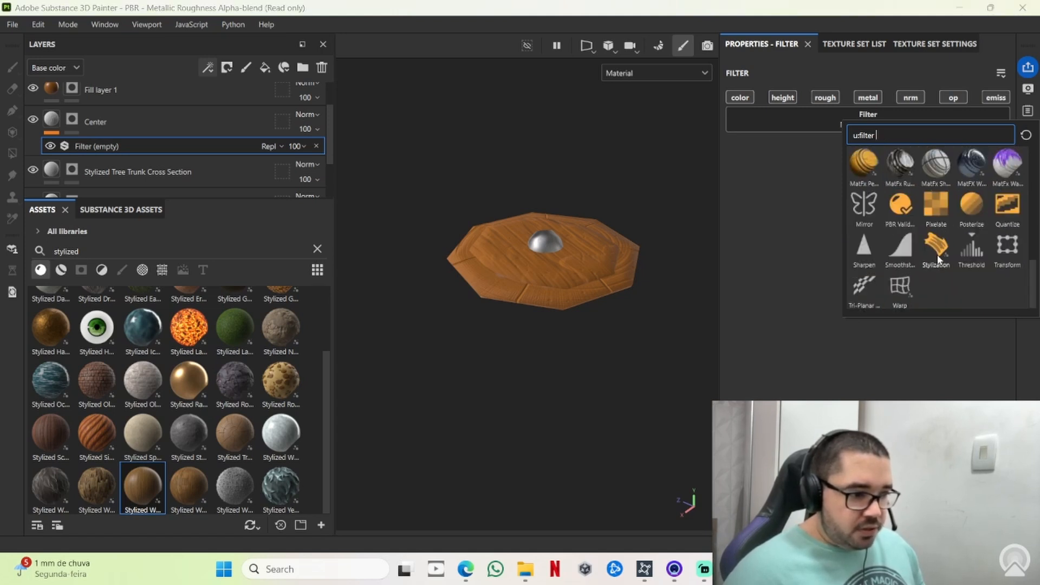
left_click(943, 250)
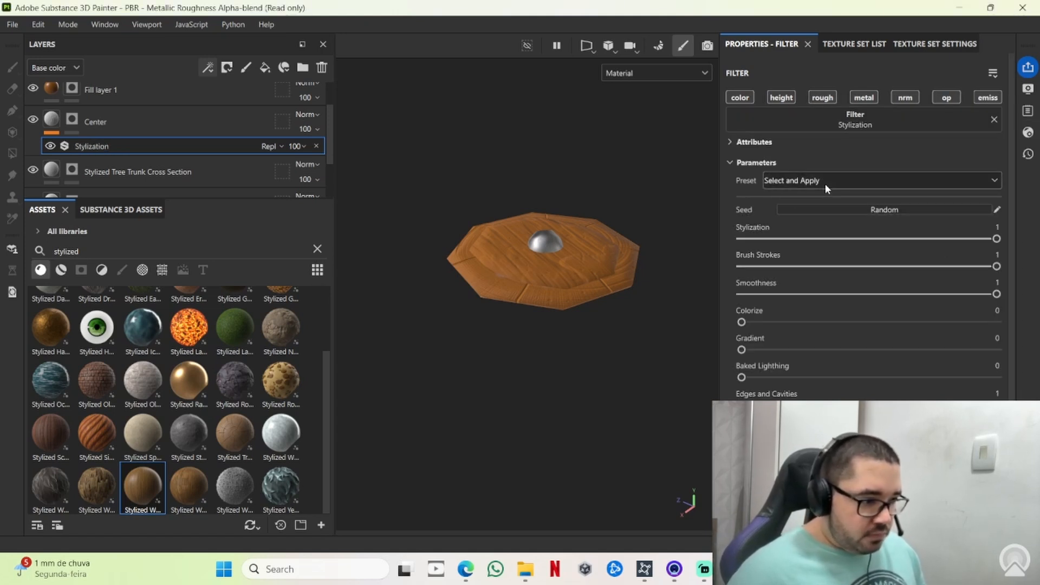
Apply the Hand Painted preset to the Center layer's Stylization filter
left_click(825, 183)
left_click(807, 215)
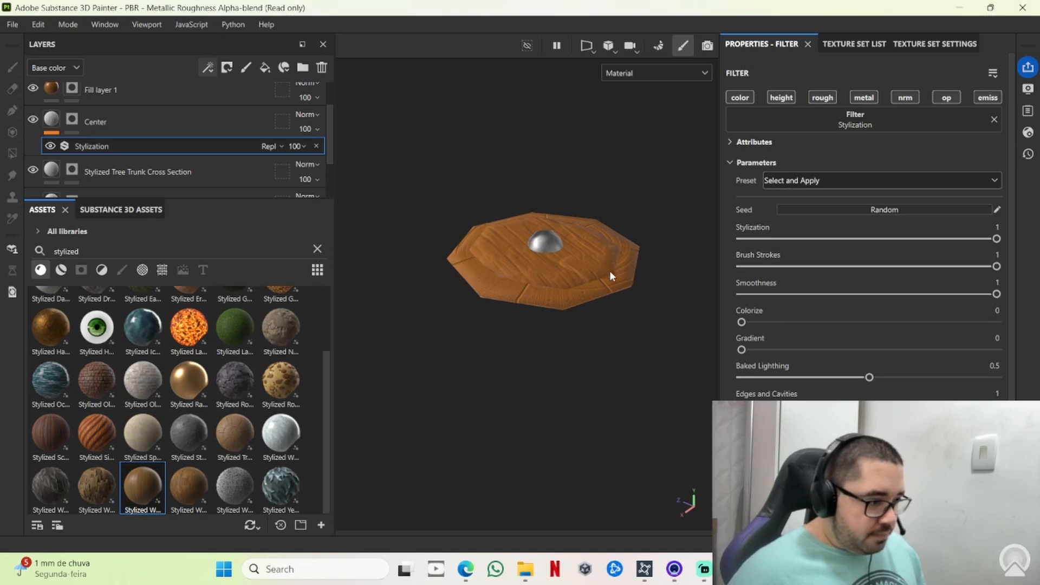
scroll(576, 292, "up", 3)
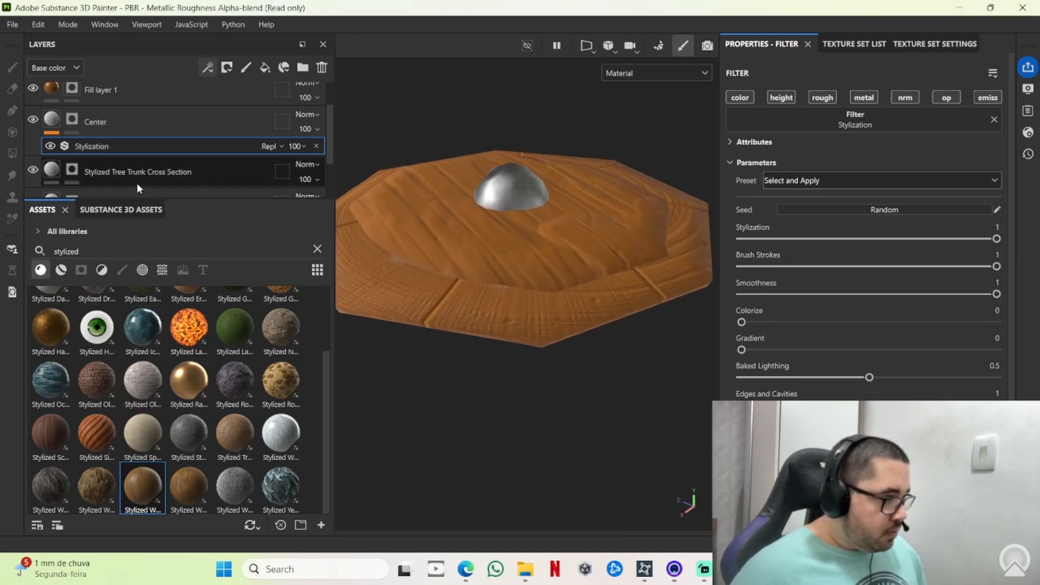
Copy the Center layer's Stylization filter onto the Stylized Tree Trunk Cross Section layer
scroll(92, 154, "down", 1)
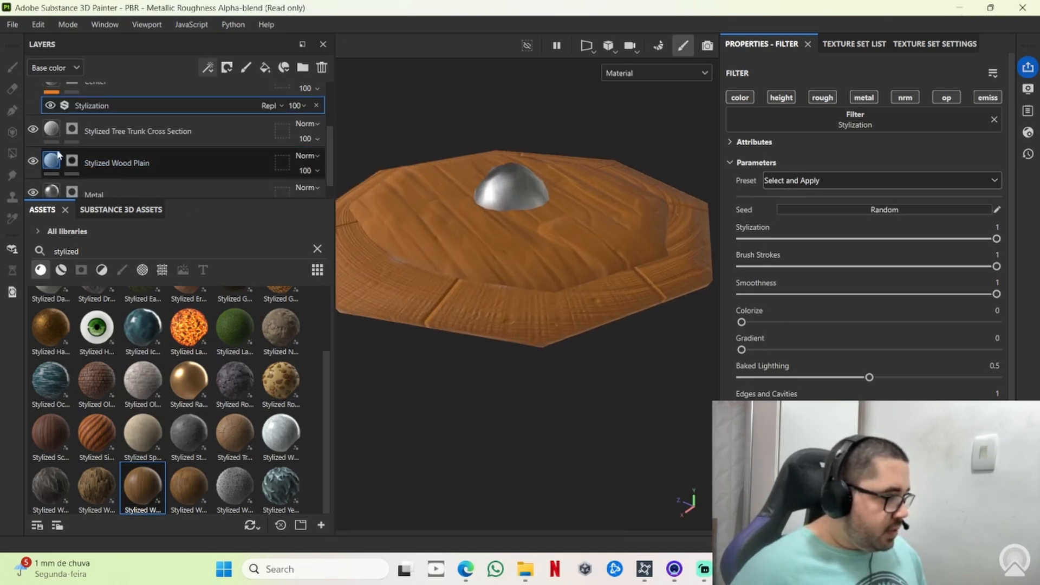
left_click(162, 133)
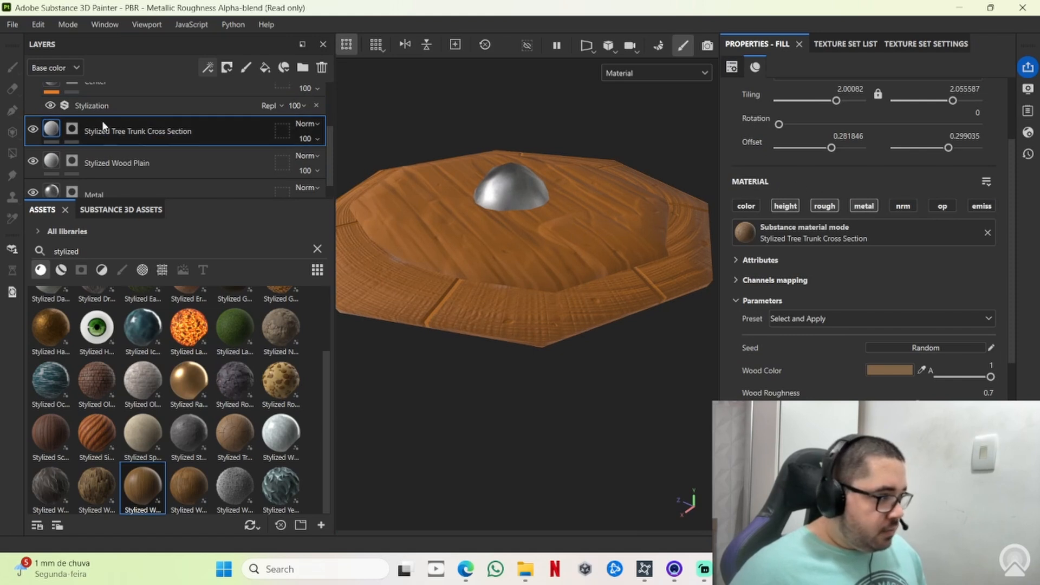
left_click(93, 108)
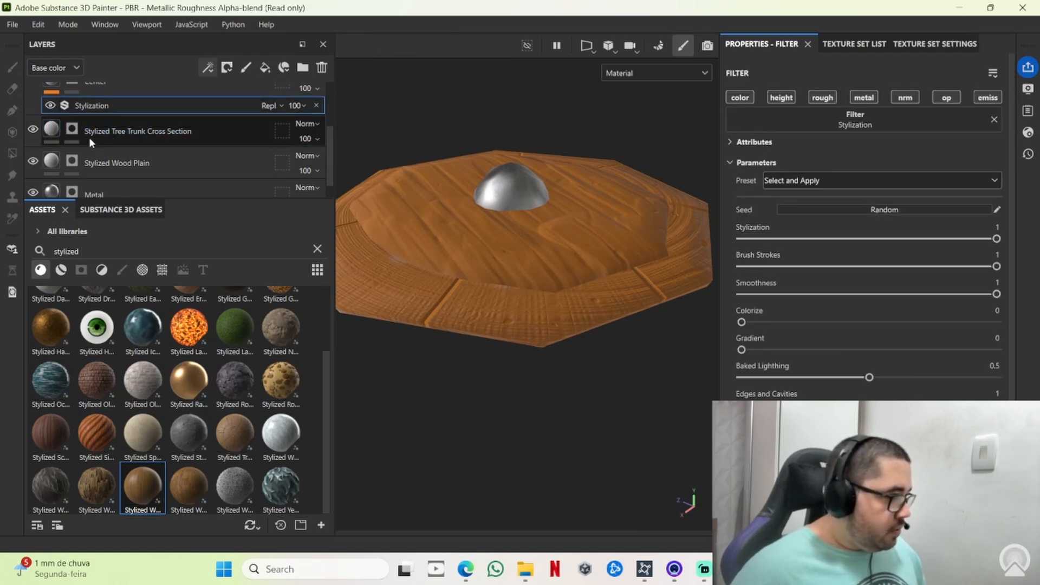
left_click(90, 138)
key("ctrl+v")
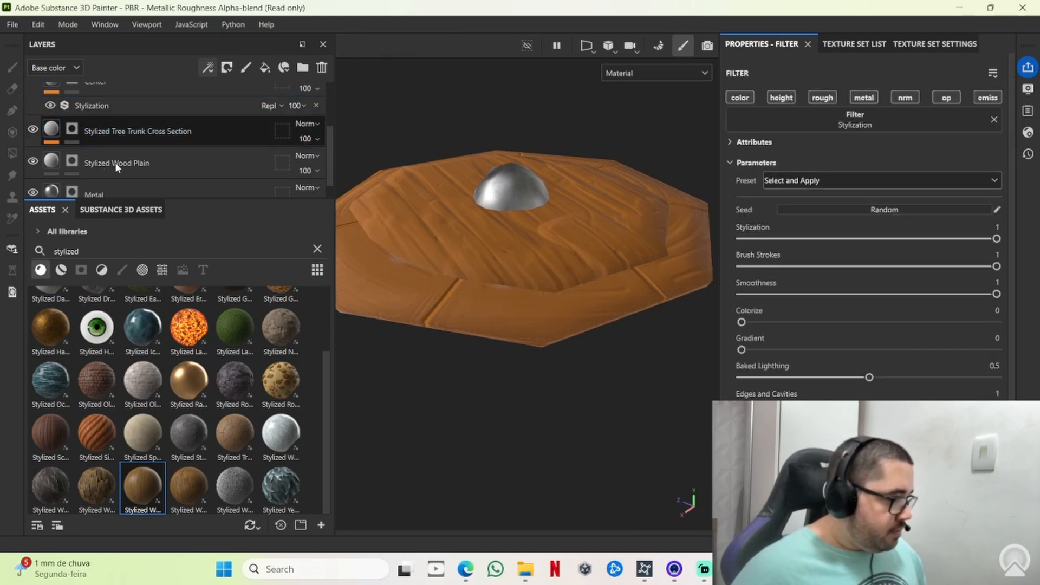
left_click(115, 162)
key("ctrl+v")
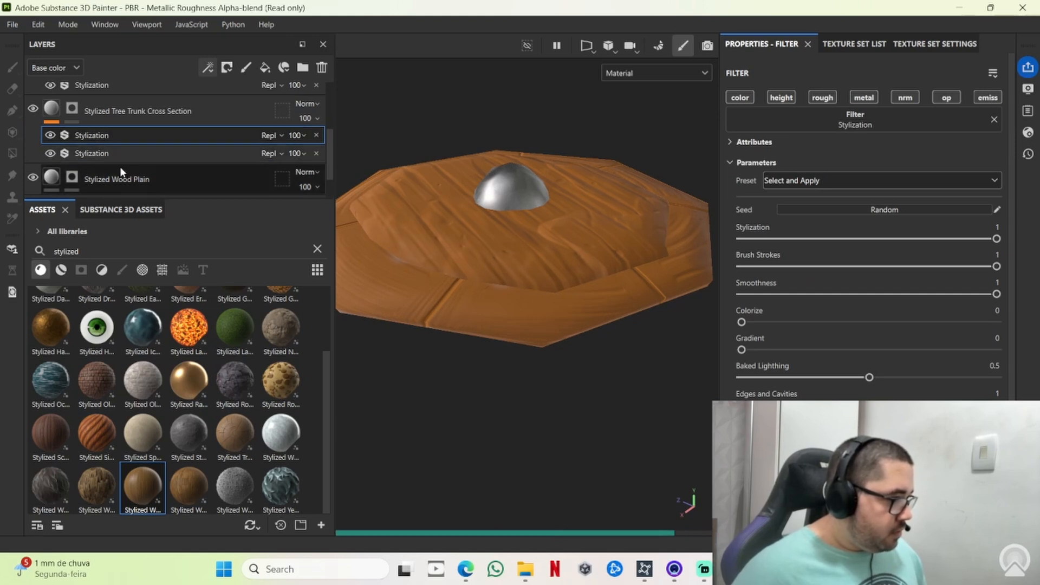
scroll(121, 163, "down", 1)
left_click(99, 122)
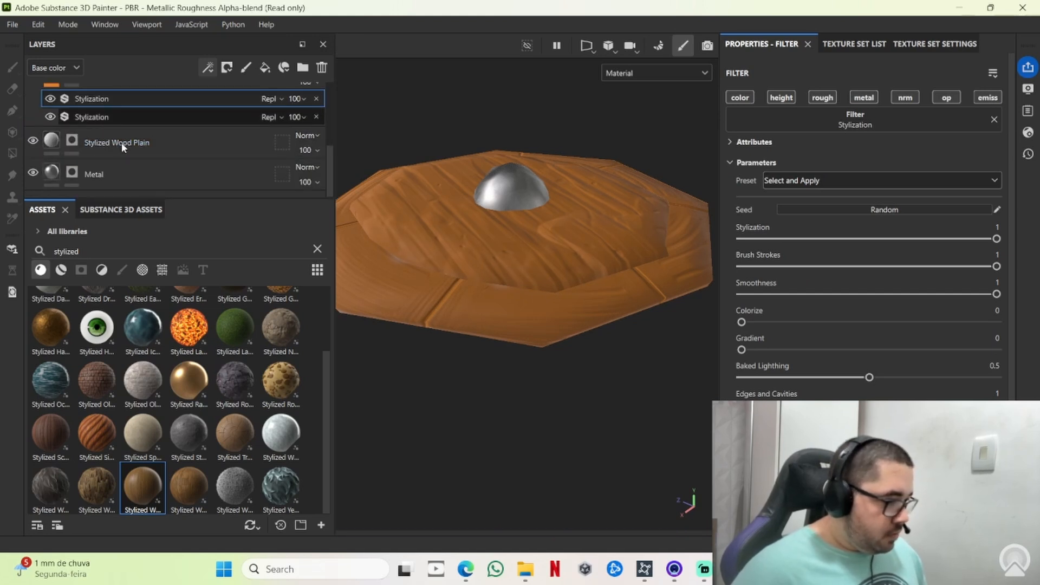
key("Delete")
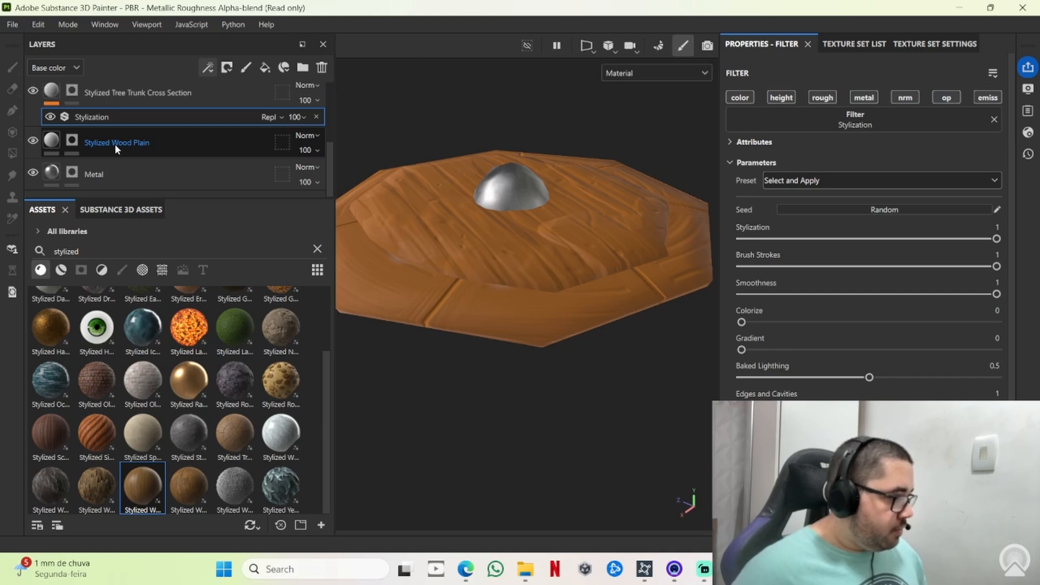
Paste the copied Stylization filter onto the Stylized Wood Plain and Metal layers
left_click(134, 143)
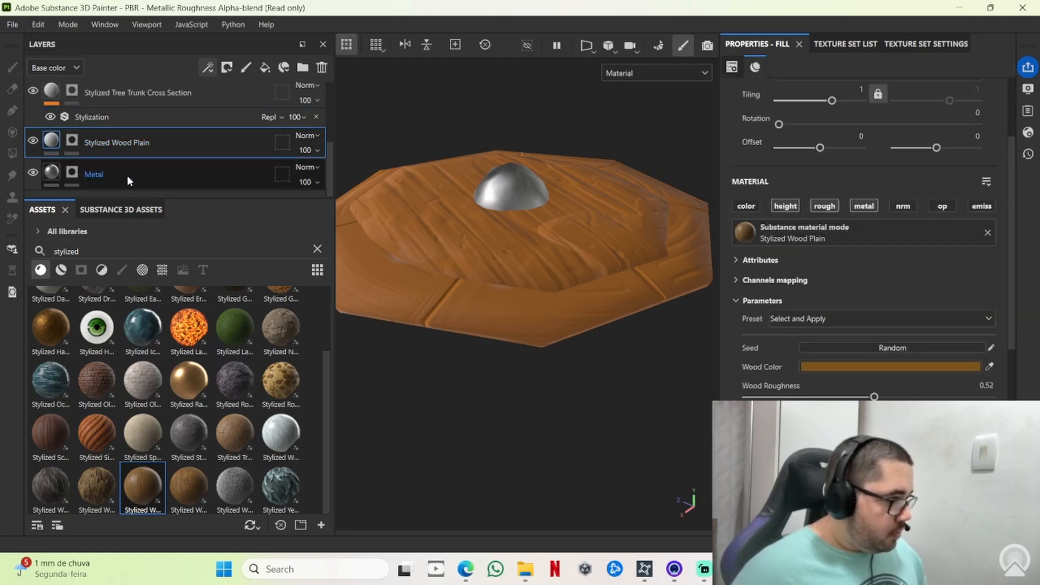
key("ctrl+v")
scroll(118, 155, "down", 1)
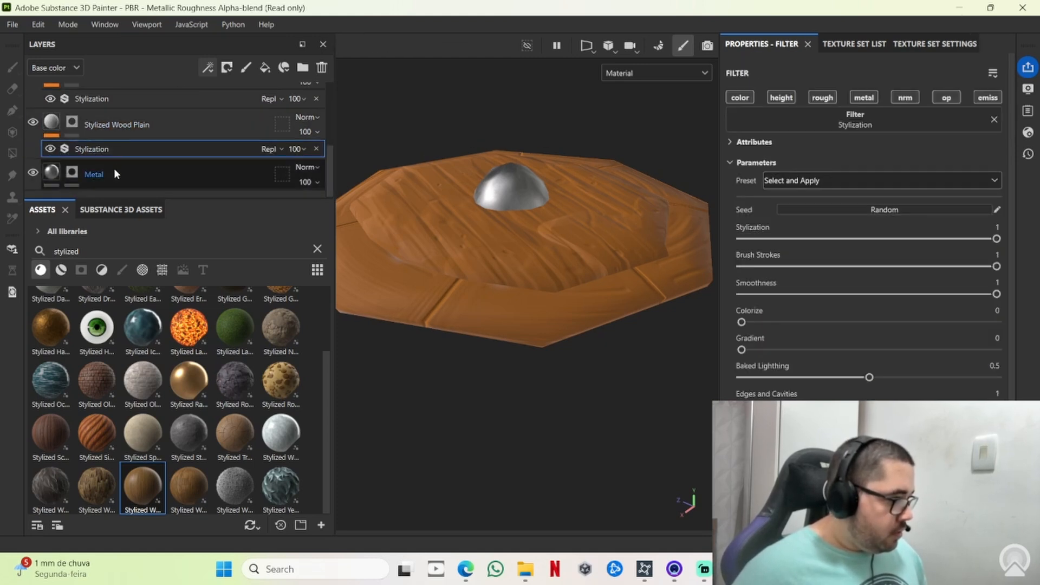
left_click(114, 173)
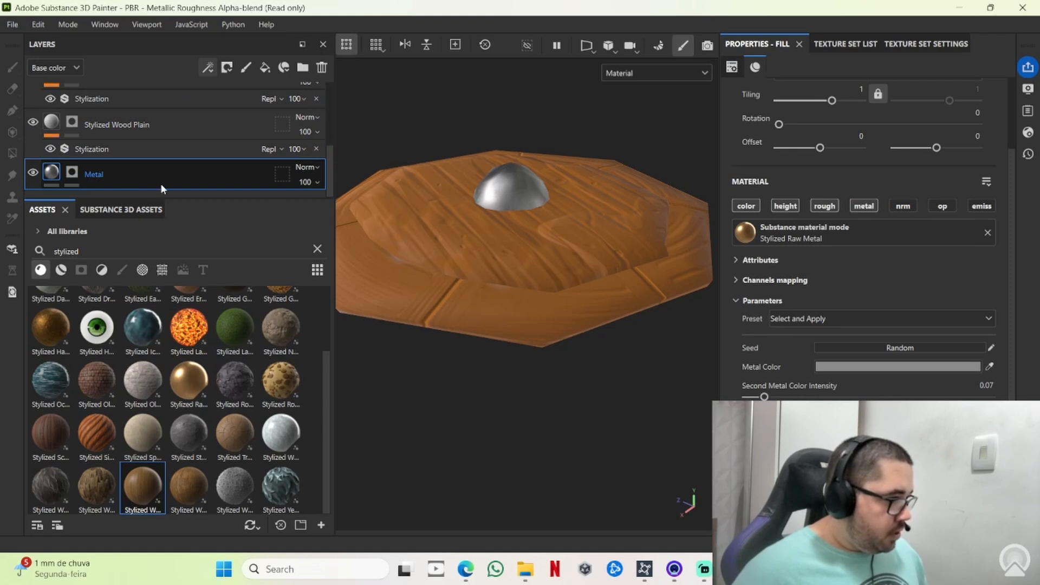
key("ctrl+v")
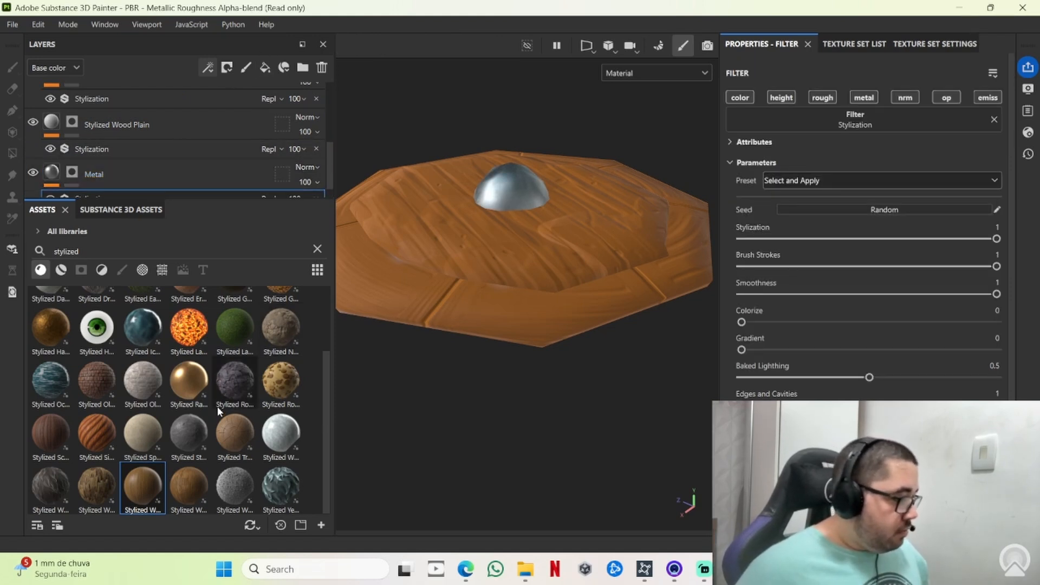
Replace the asset search term "stylized" with "bloo" to look for blood materials
scroll(217, 413, "up", 2)
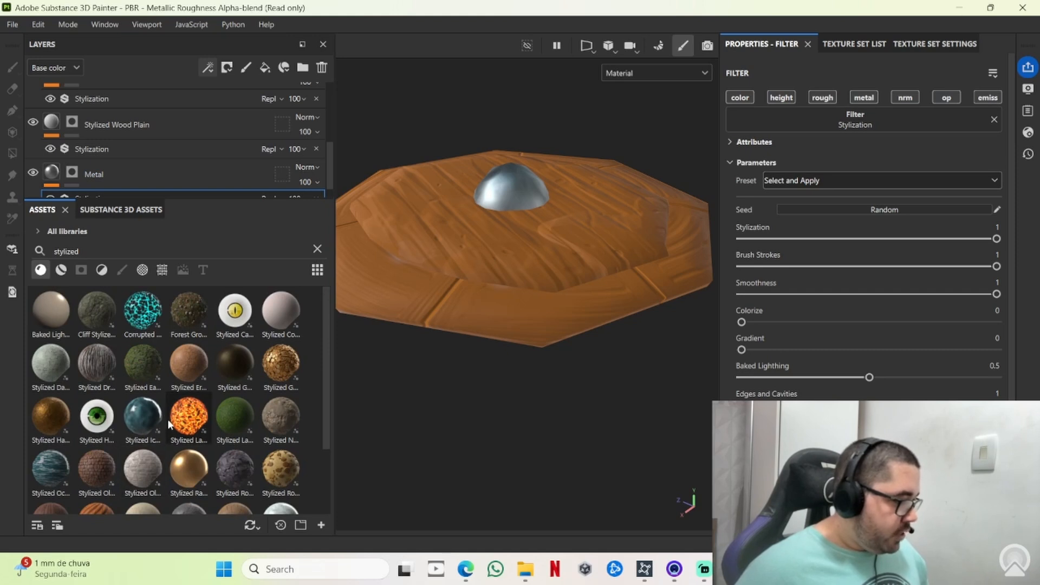
left_click(317, 248)
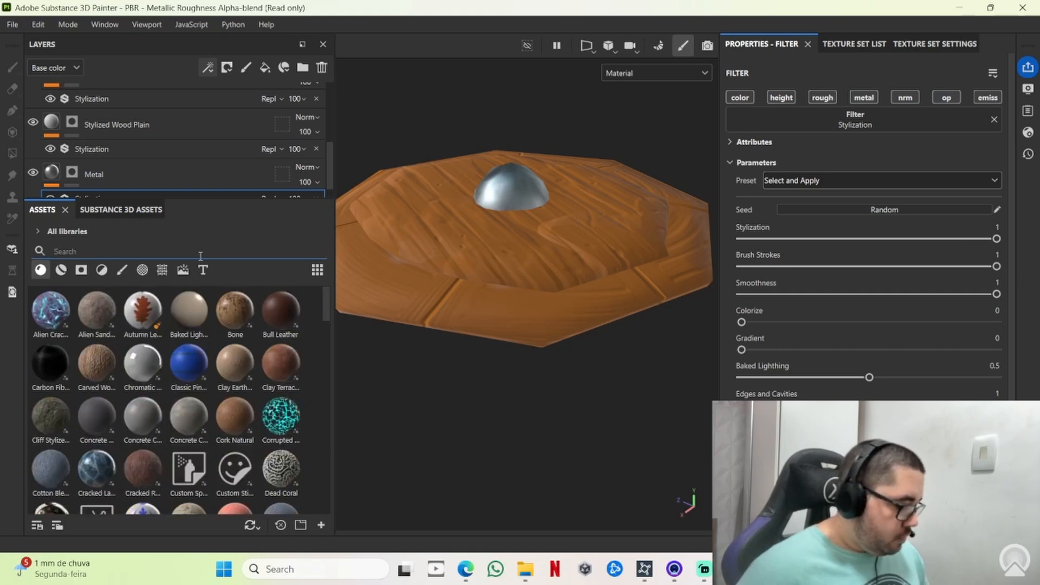
type("bloo")
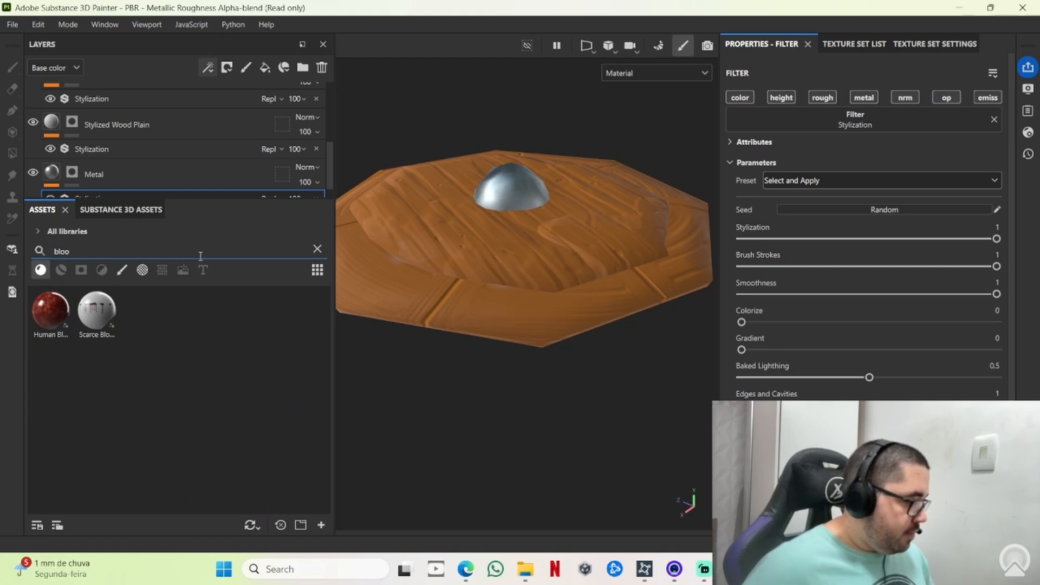
left_click_drag(50, 310, 180, 108)
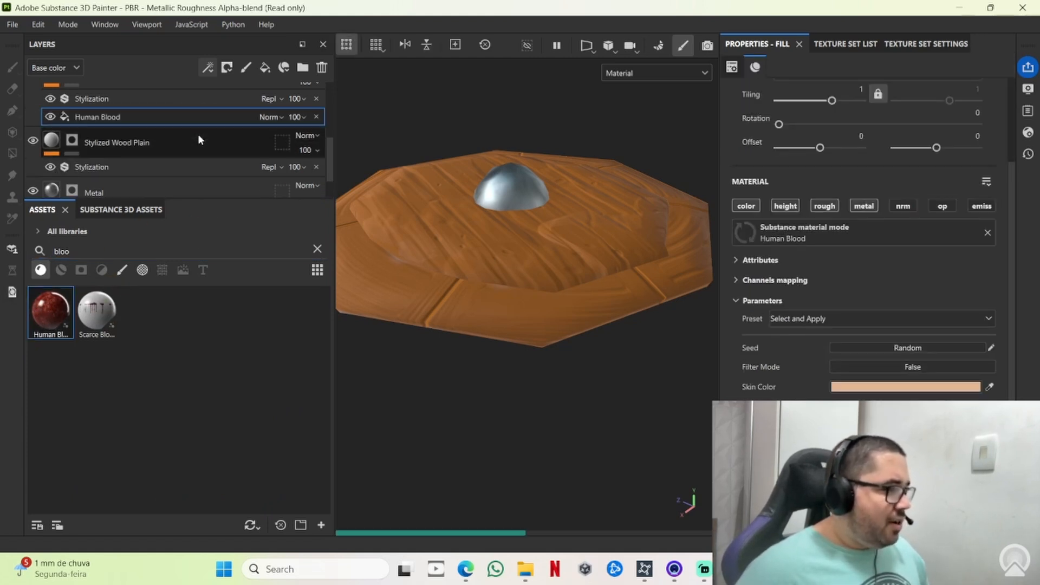
scroll(139, 139, "up", 3)
scroll(131, 167, "down", 2)
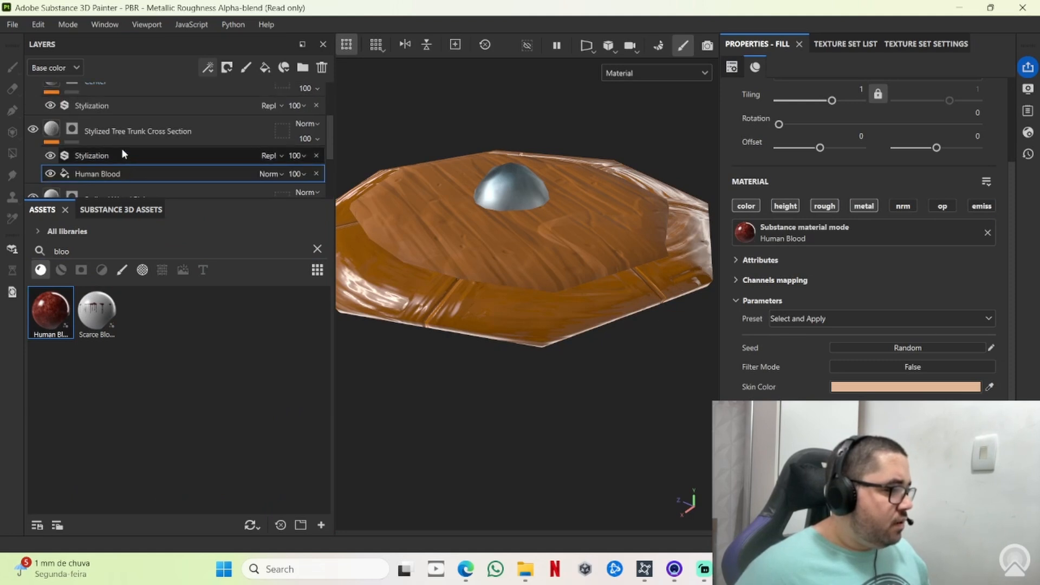
scroll(121, 145, "up", 2)
scroll(111, 135, "down", 2)
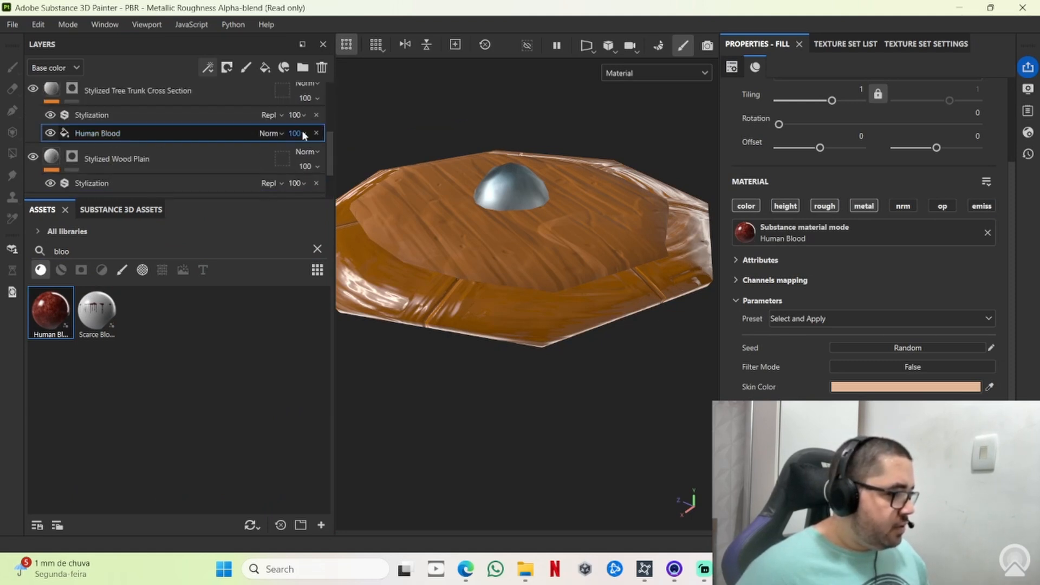
key("Delete")
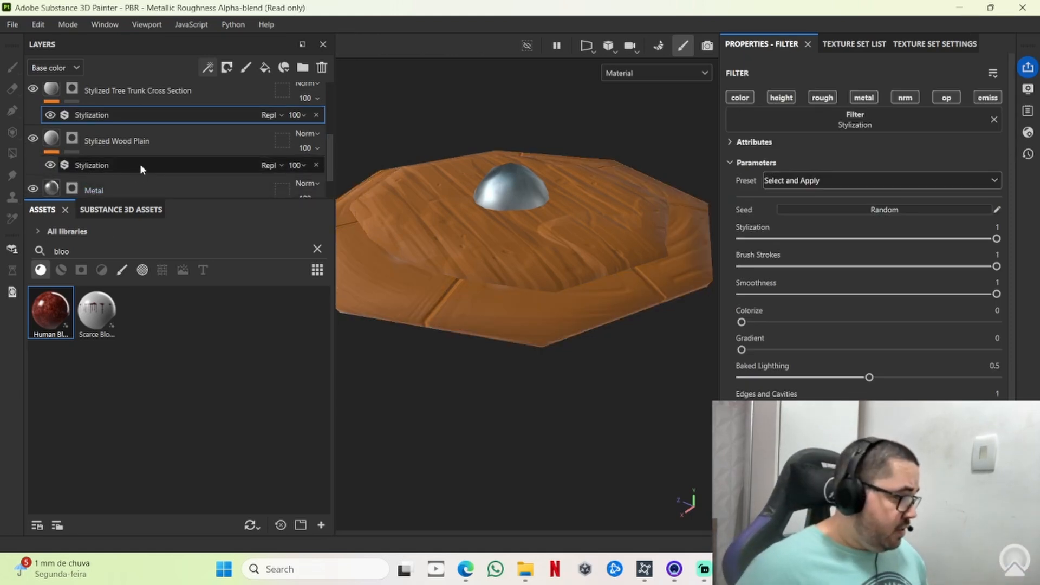
Add the Human Blood material as a new layer above Fill layer 2 and give it a Stylization filter
scroll(139, 164, "up", 3)
left_click_drag(51, 310, 126, 87)
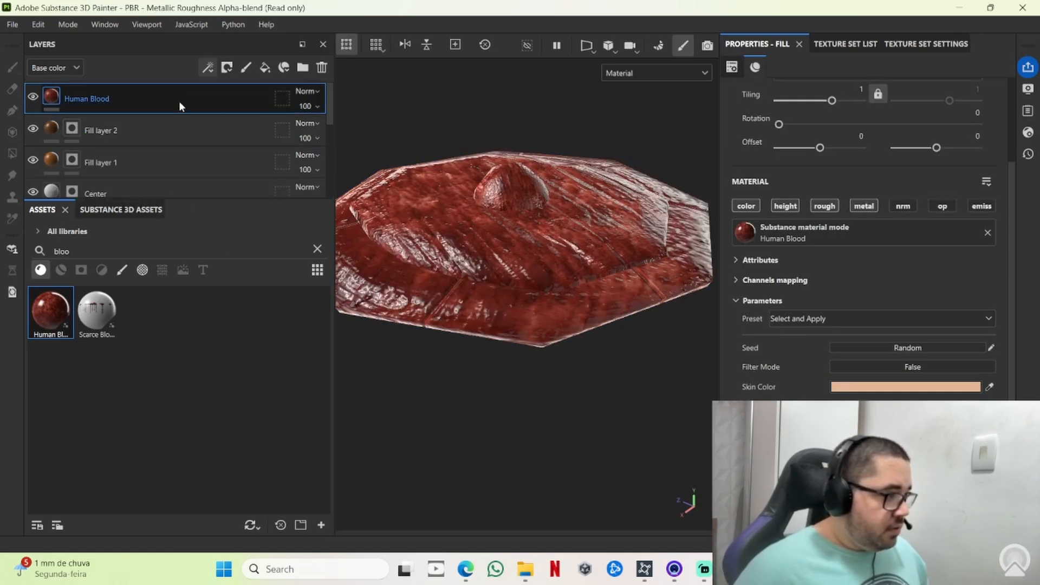
left_click(213, 67)
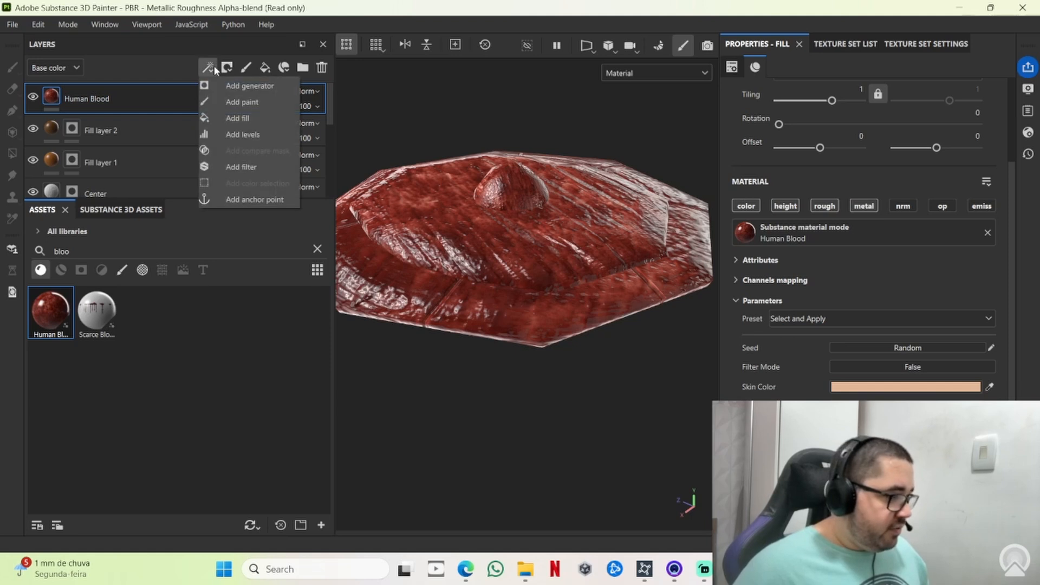
left_click(252, 165)
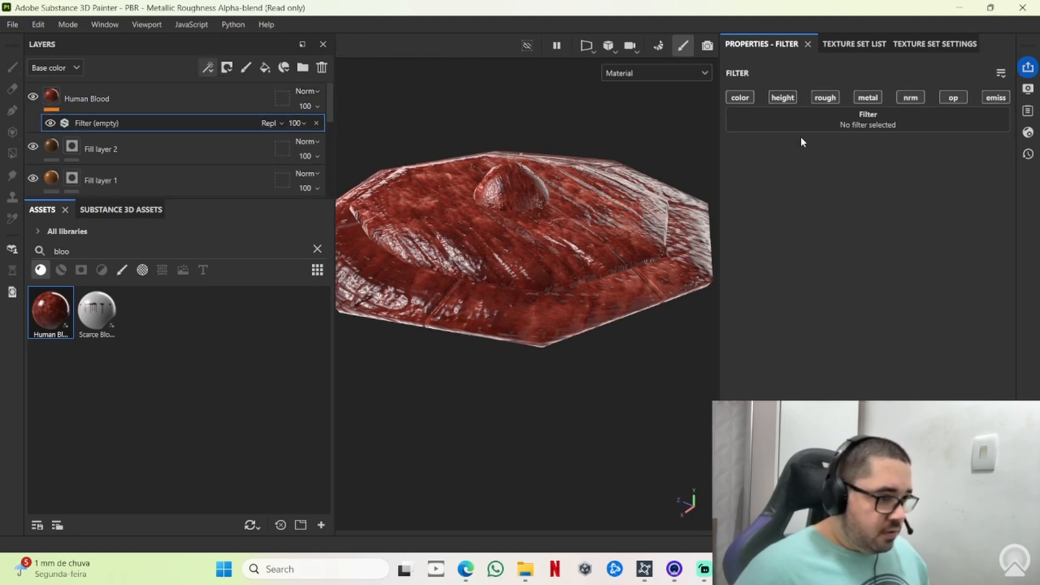
left_click(801, 137)
scroll(916, 250, "down", 5)
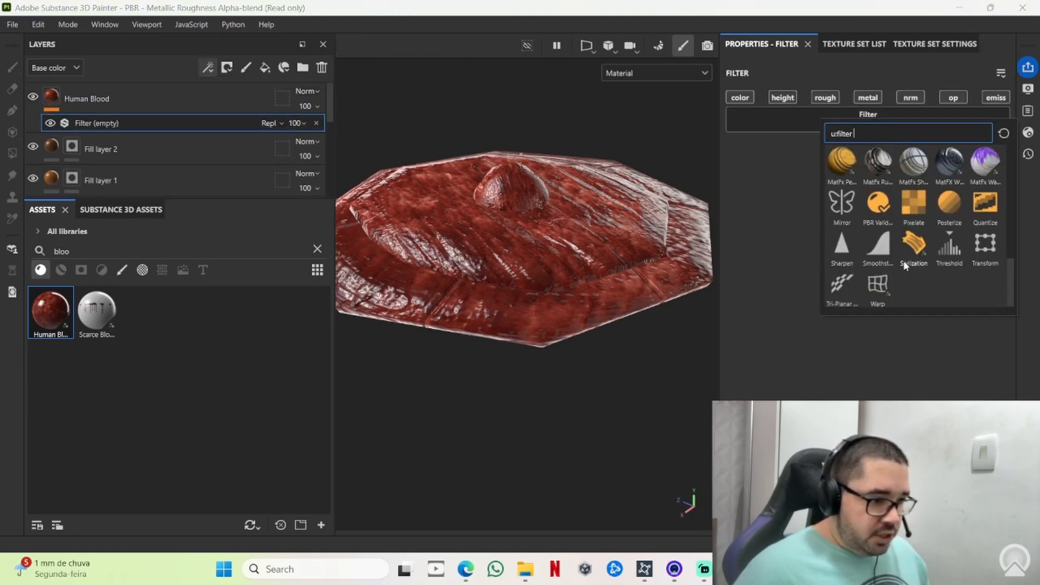
left_click(914, 246)
Apply the Hand Painted preset to the Human Blood layer's Stylization filter
left_click(835, 182)
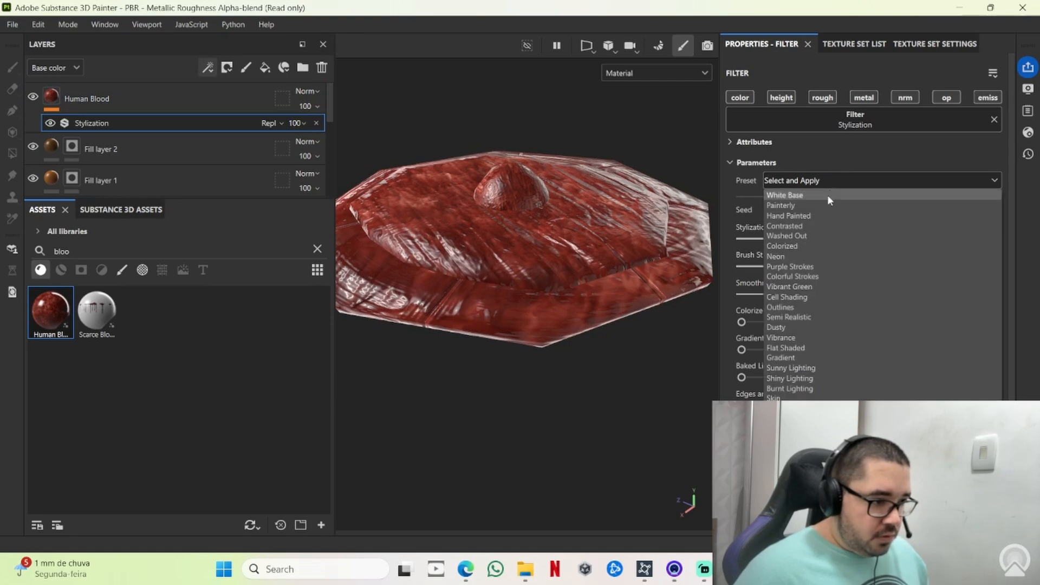
left_click(807, 215)
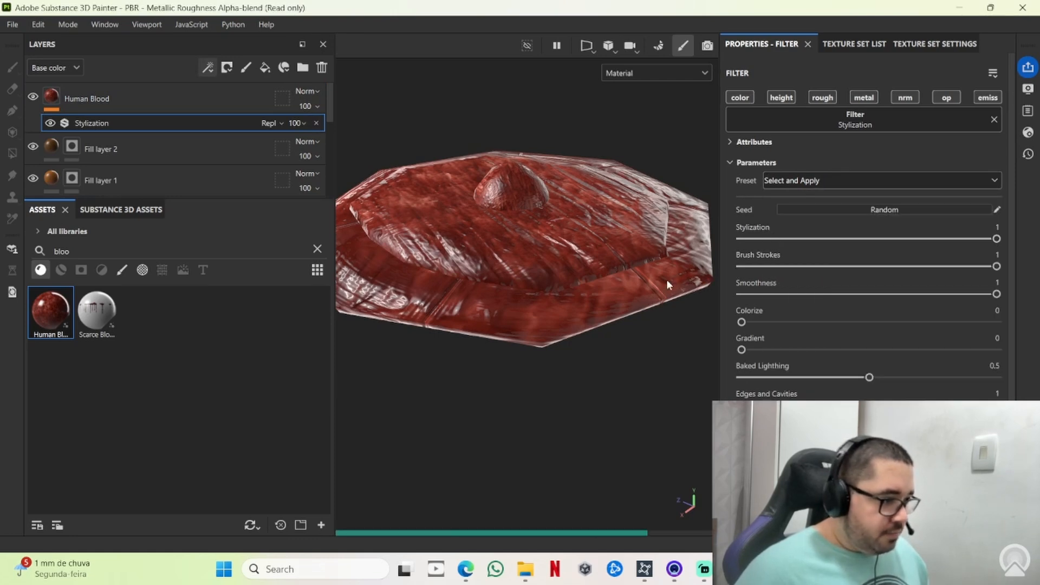
left_click_drag(497, 405, 471, 341, "alt")
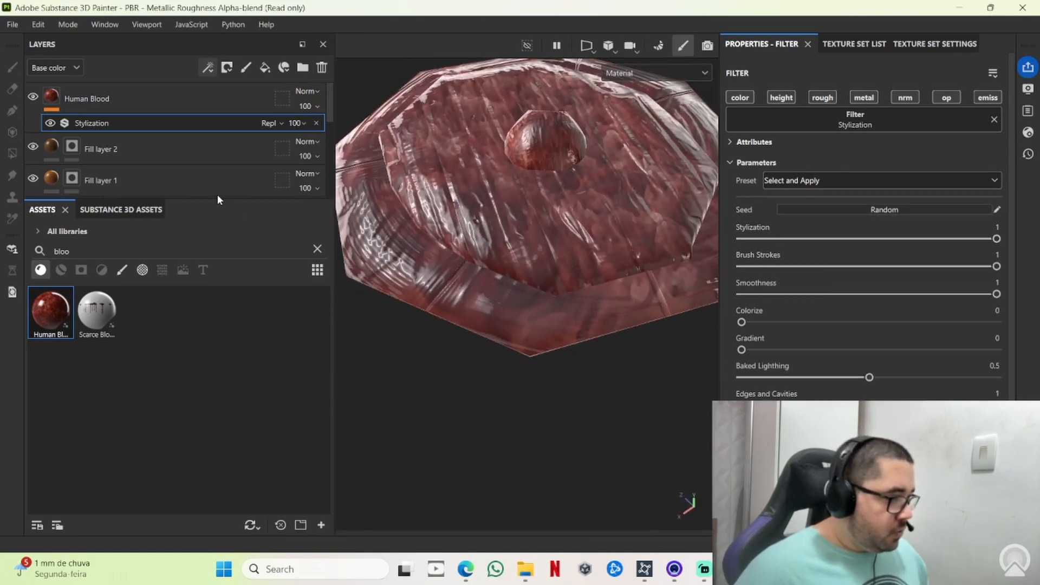
Add a black mask to the Human Blood layer
left_click(83, 102)
right_click(83, 103)
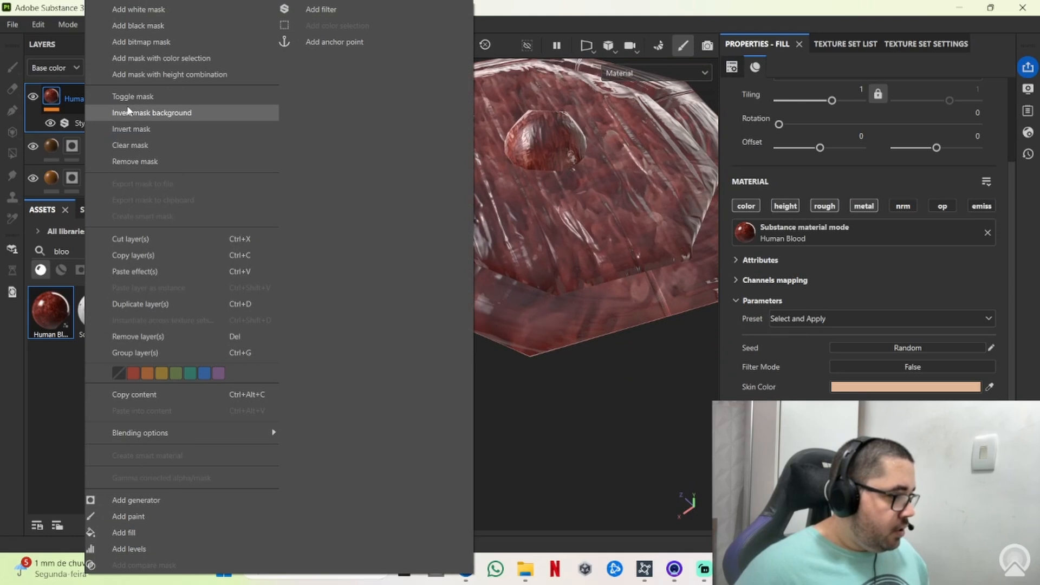
left_click(140, 26)
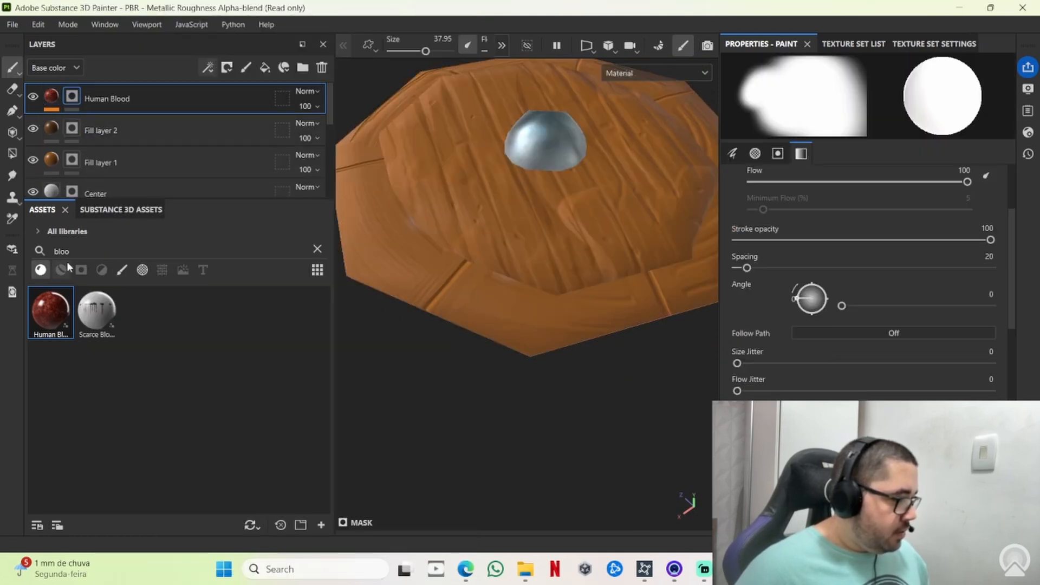
Search the alphas for "spla" and load the Stain Splat alpha shown last in the results into the brush
left_click(318, 249)
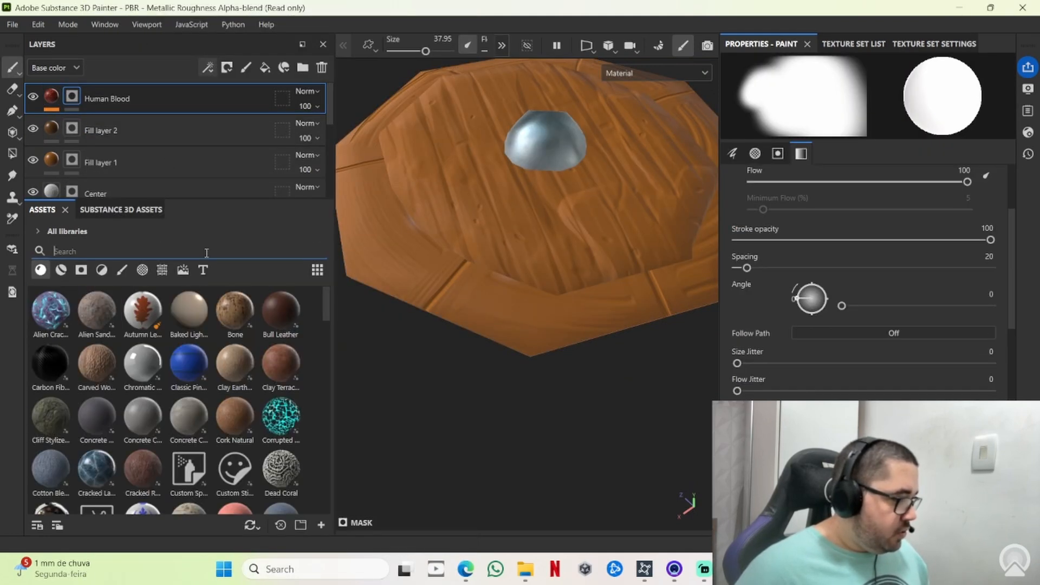
left_click(143, 269)
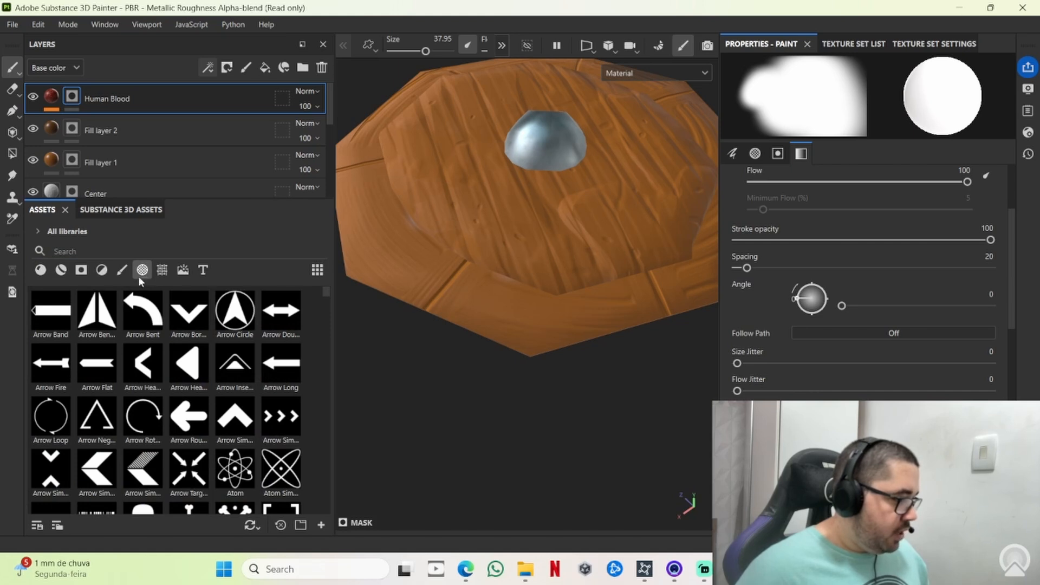
left_click(162, 251)
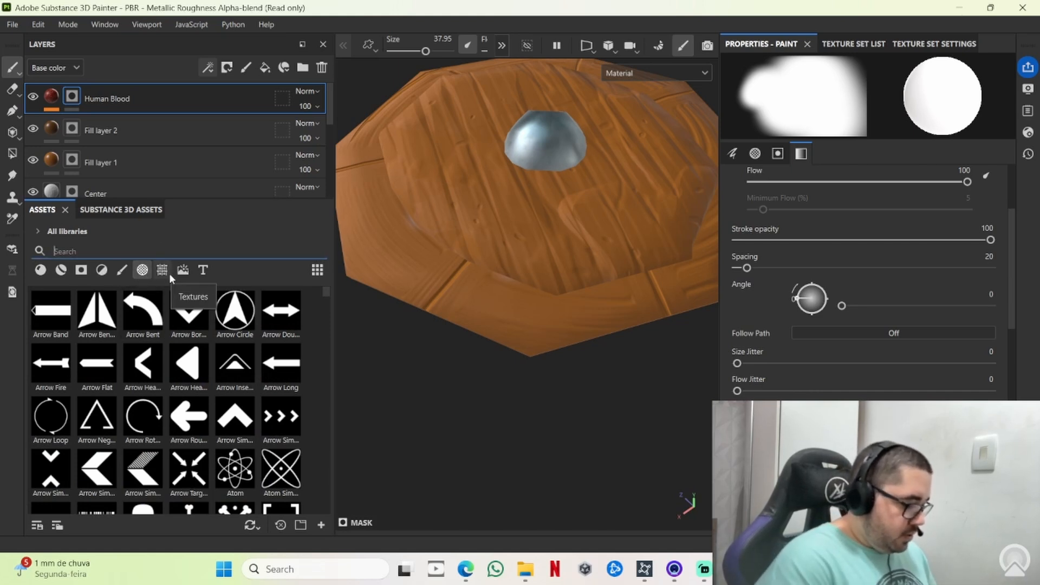
type("spla")
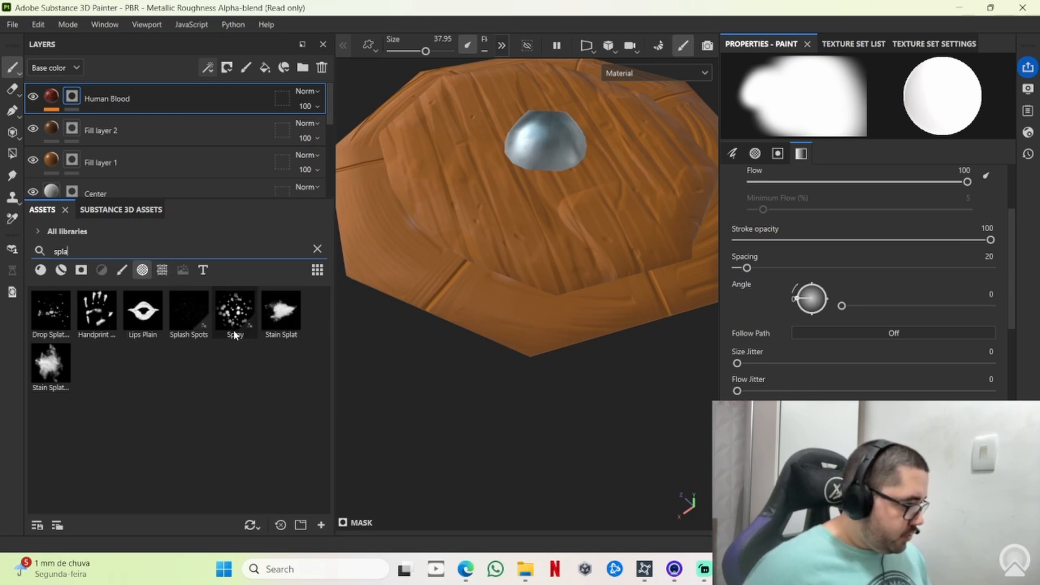
left_click(54, 386)
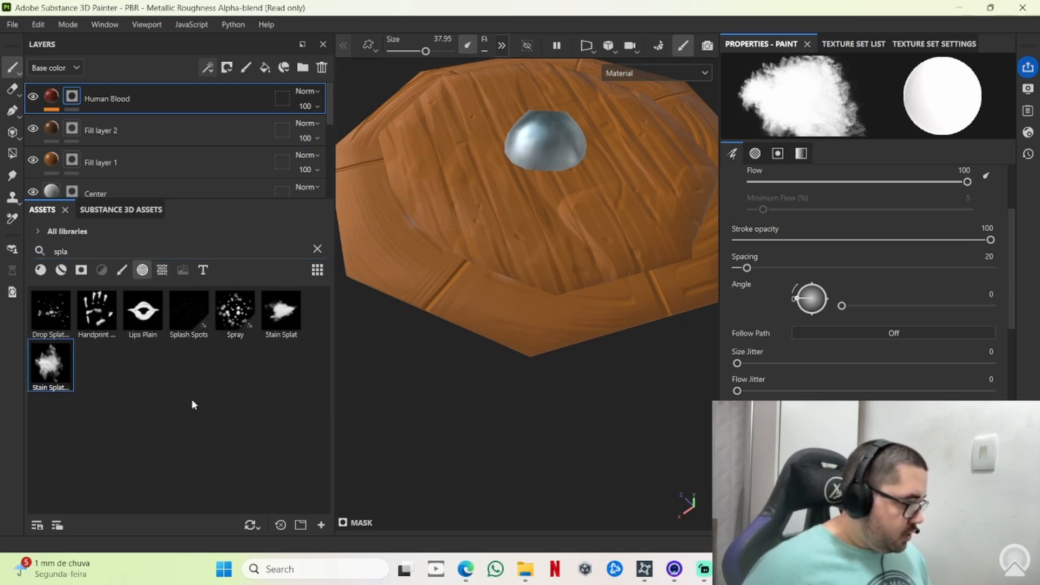
Paint blood stains into the Human Blood mask across the shield's front planks, rim and metal boss, including a curved smear around the boss
left_click(463, 221)
left_click(546, 262)
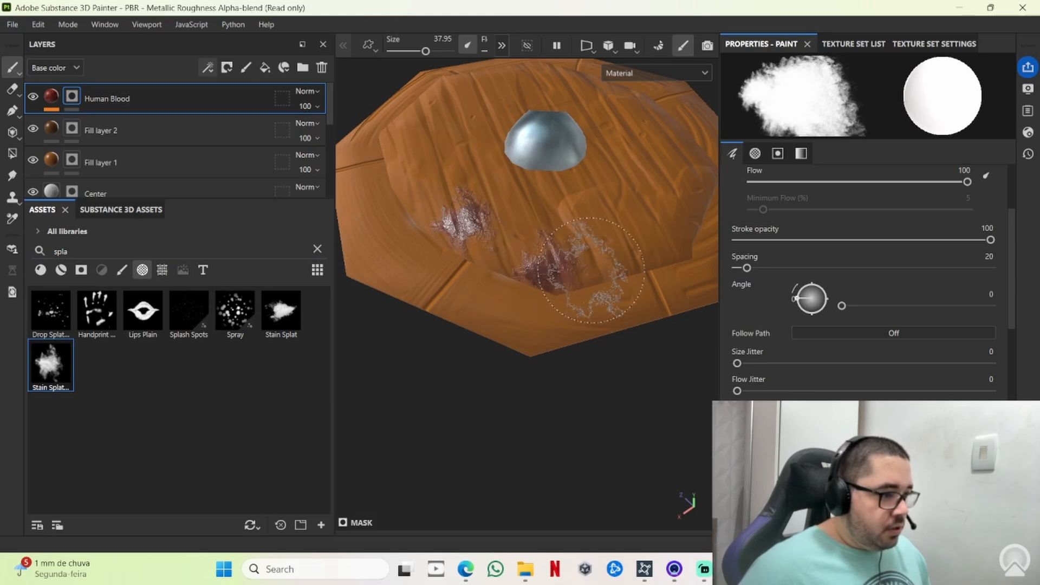
left_click_drag(612, 374, 512, 318, "alt")
left_click(570, 337)
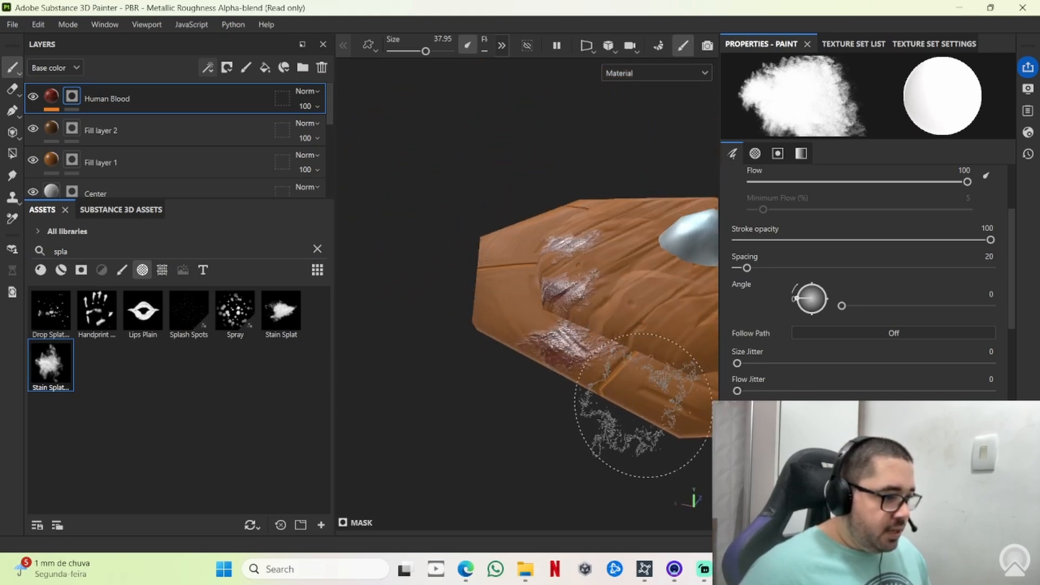
left_click_drag(660, 405, 560, 420, "alt")
scroll(536, 302, "down", 3)
middle_click_drag(609, 299, 481, 342, "alt")
left_click(580, 371)
left_click(599, 303)
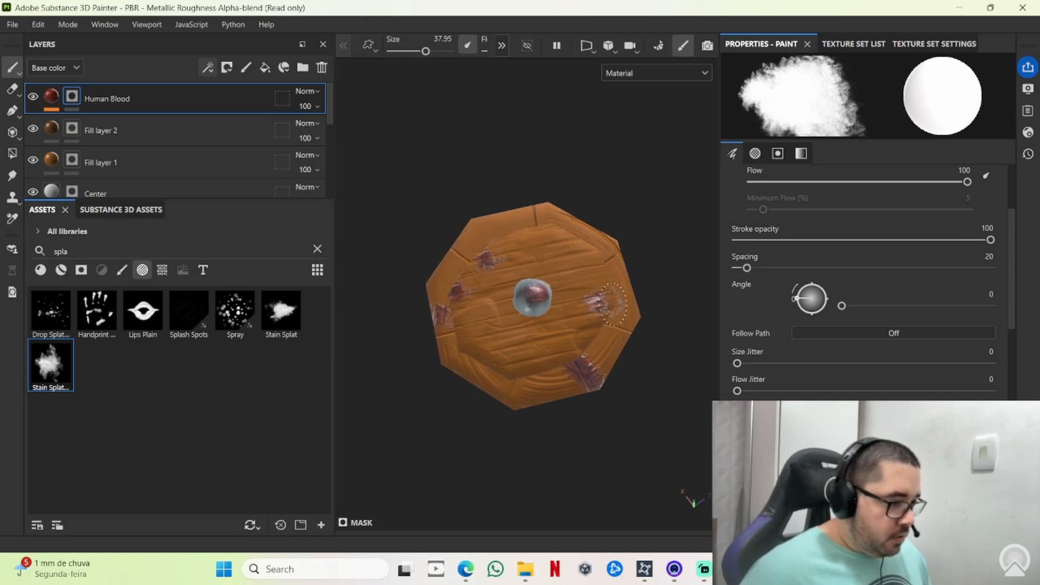
mouse_move(580, 379)
left_mouse_down("alt")
mouse_move(534, 358)
mouse_move(507, 363)
left_mouse_up("alt")
left_click_drag(580, 311, 623, 265)
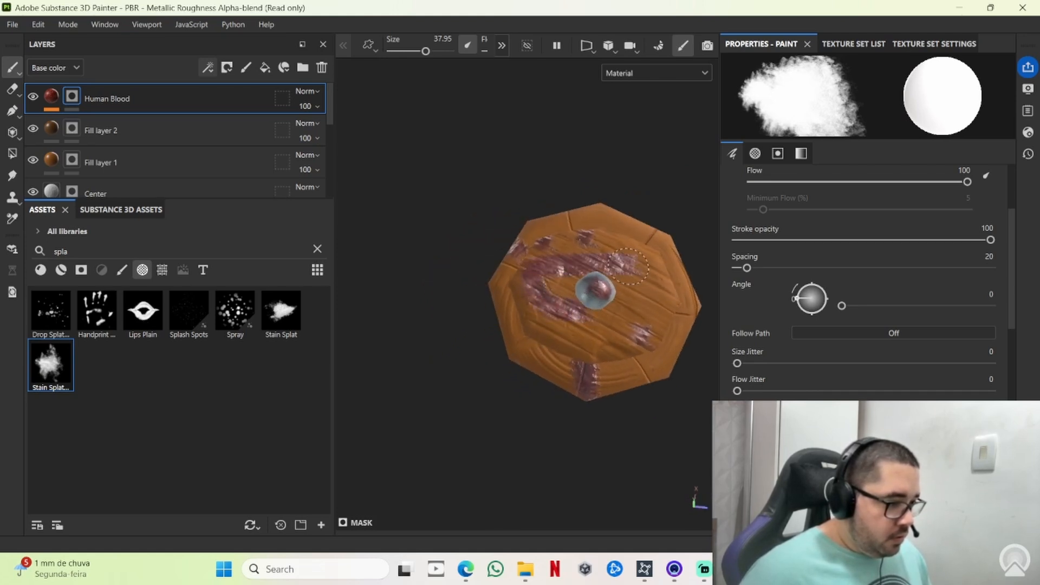
Load the Spray alpha, enlarge the brush to size 100 and spatter blood drops over the shield's front
left_click_drag(622, 353, 590, 385, "alt")
middle_click_drag(611, 371, 492, 341, "alt")
left_click(234, 311)
left_click_drag(485, 339, 502, 410, "alt")
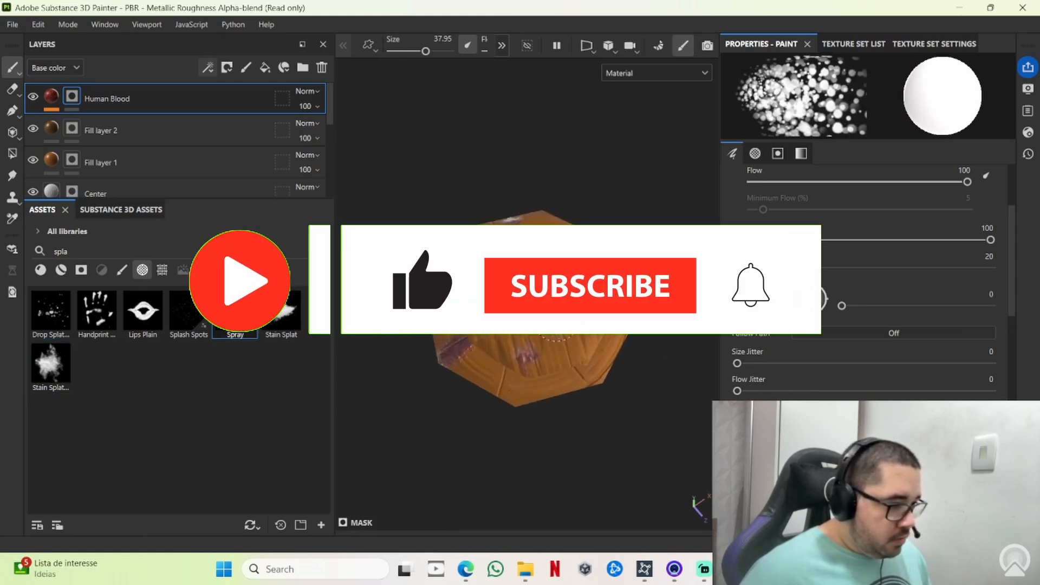
right_click_drag(515, 354, 591, 356, "ctrl")
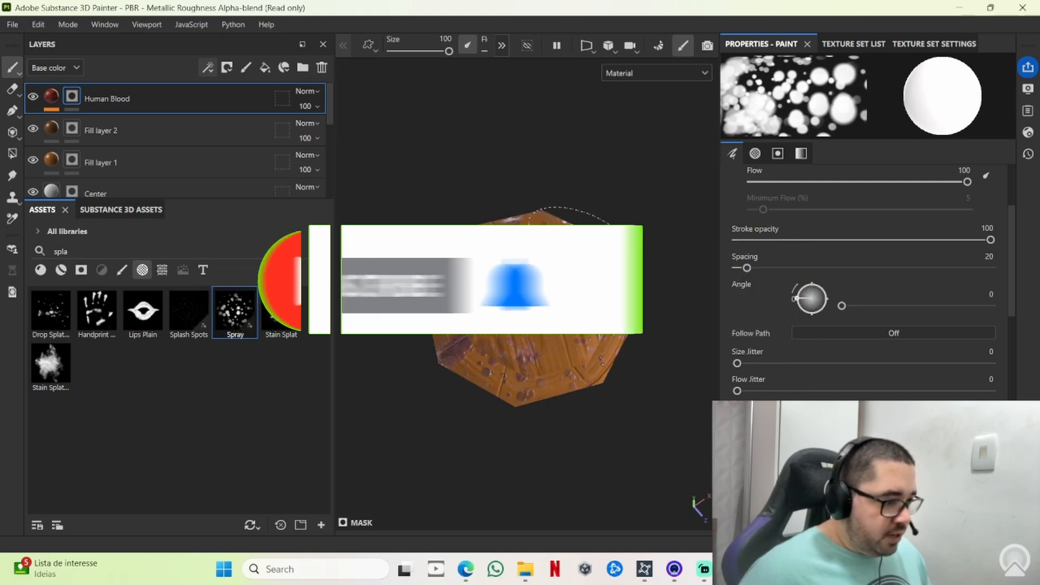
Stamp three patches of blood spray along one side of the shield's back, around the handle
mouse_move(632, 389)
left_mouse_down("alt")
mouse_move(517, 321)
mouse_move(509, 218)
mouse_move(535, 223)
left_mouse_up("alt")
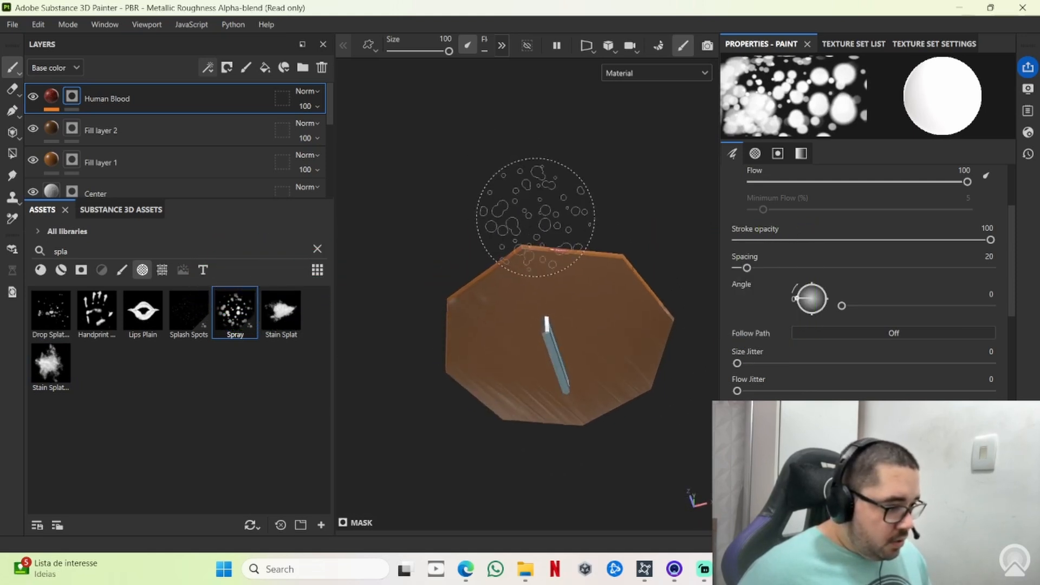
left_click(577, 272)
left_click(649, 307)
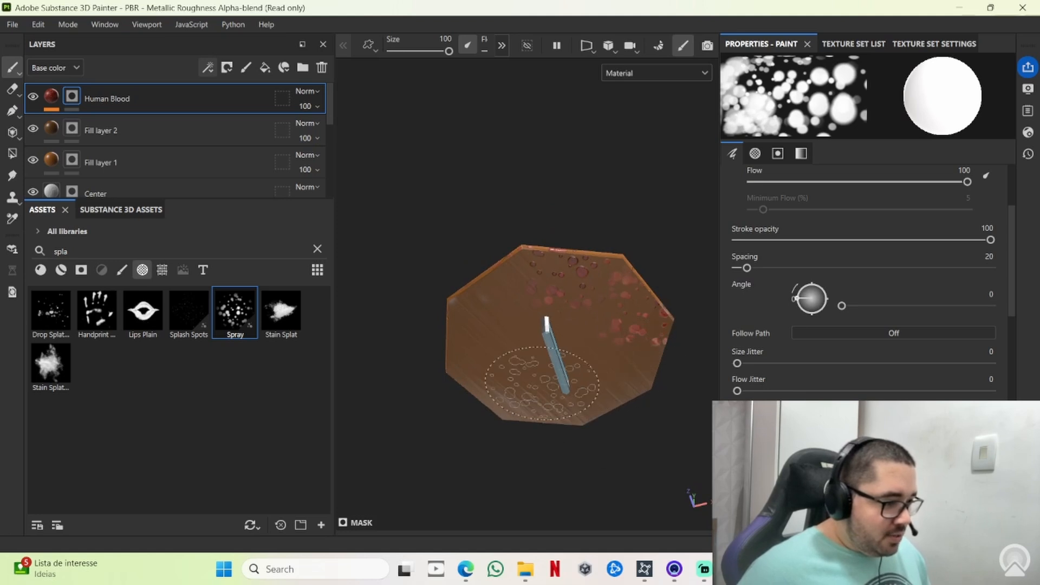
left_click(472, 296)
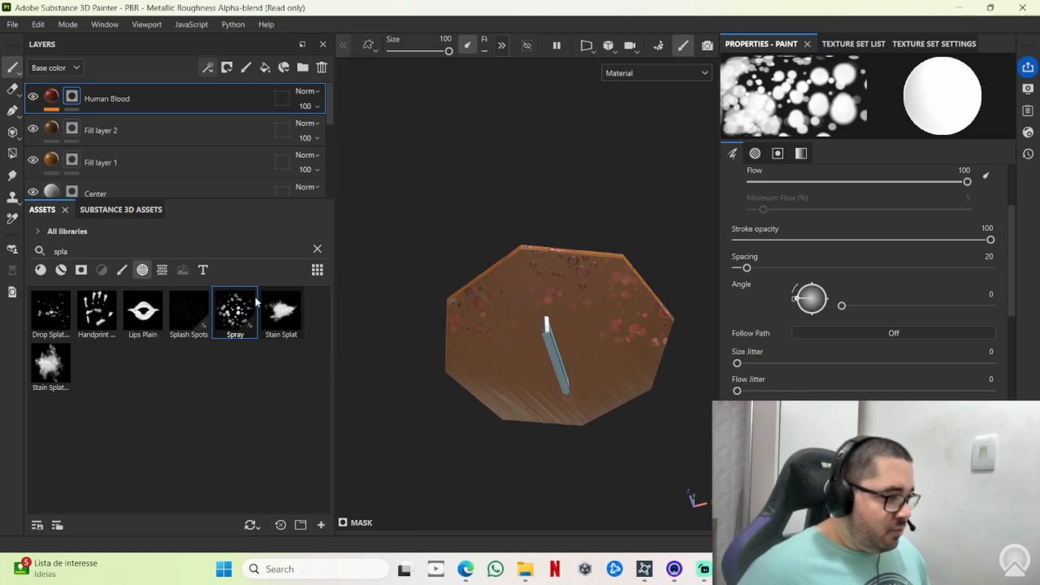
Try a Dripping Rust generator on the Human Blood layer's mask
right_click(76, 100)
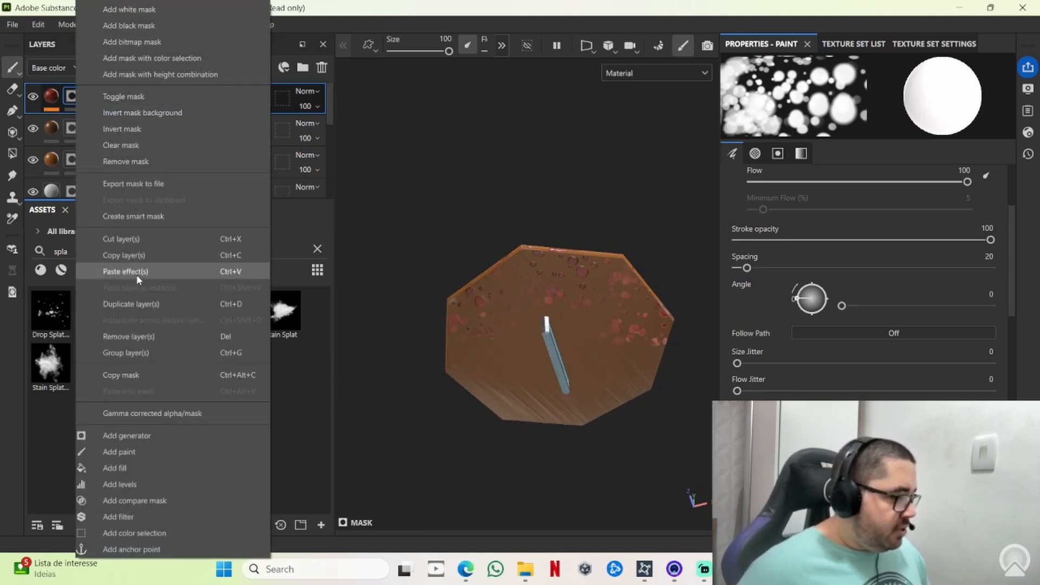
left_click(138, 436)
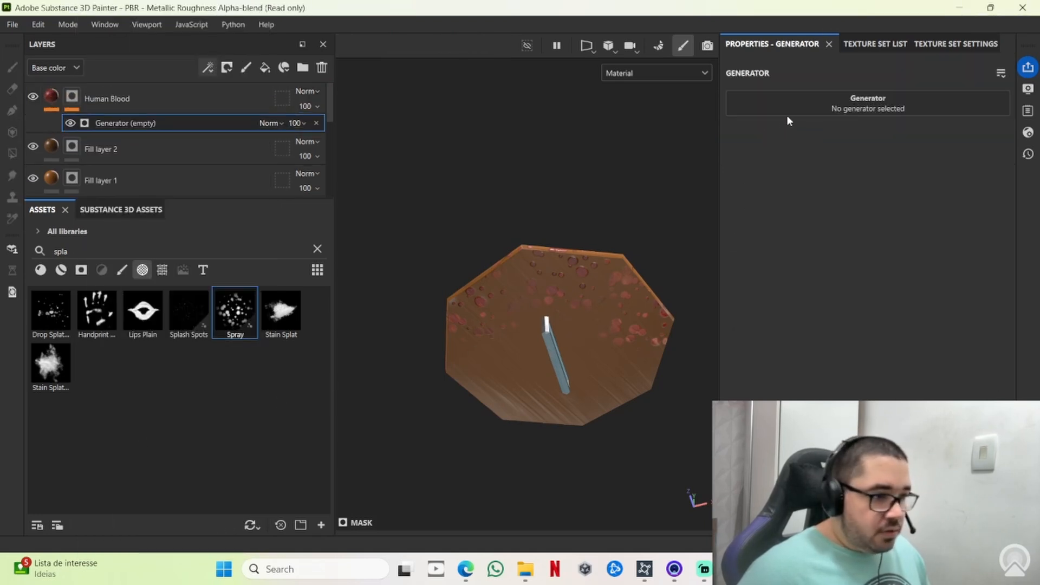
left_click(819, 105)
left_click(877, 192)
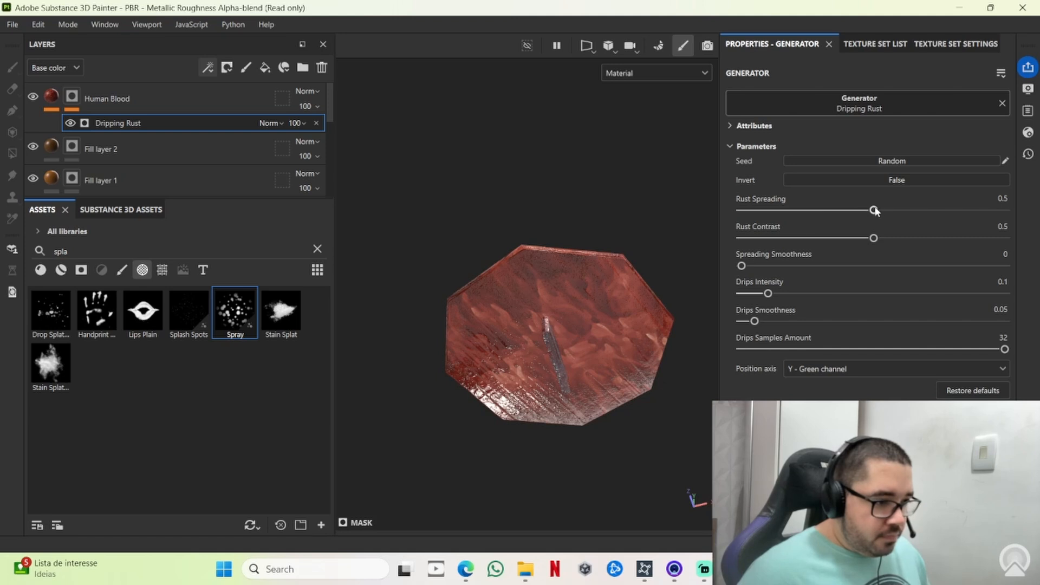
Try Rust Spreading 0.32 and Rust Contrast 0.65 on the Dripping Rust generator and inspect the shield
left_click_drag(874, 211, 802, 211)
left_click_drag(596, 336, 520, 331, "alt")
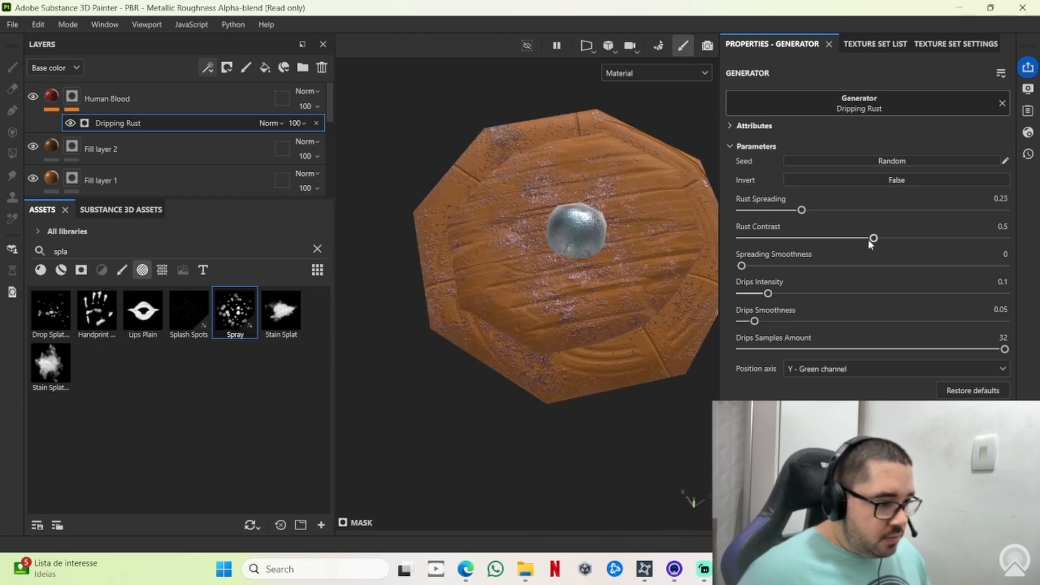
left_click_drag(873, 239, 914, 239)
left_click_drag(802, 211, 826, 211)
left_click_drag(582, 338, 668, 244, "alt")
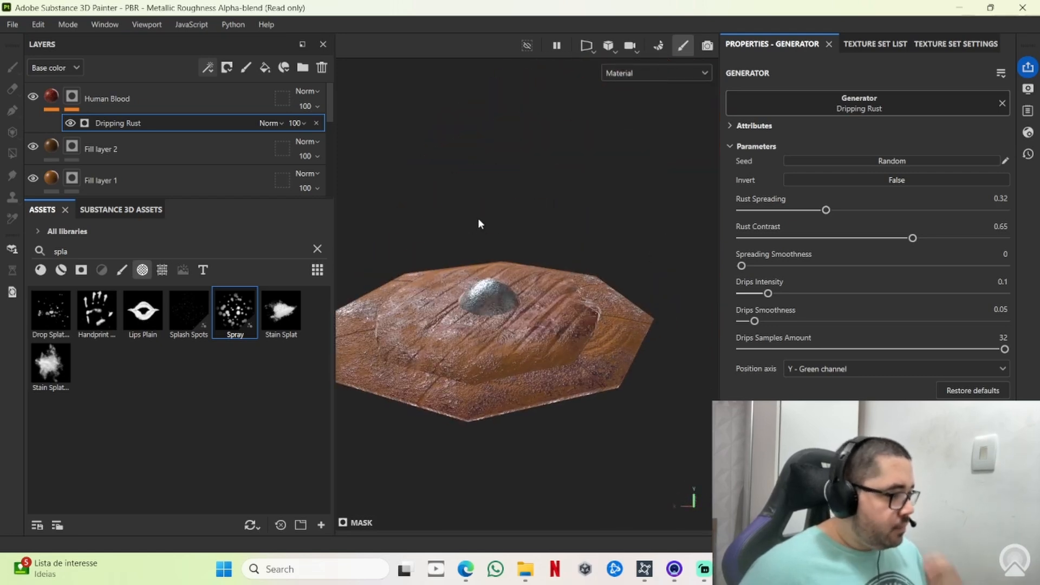
left_click_drag(519, 320, 415, 456, "alt")
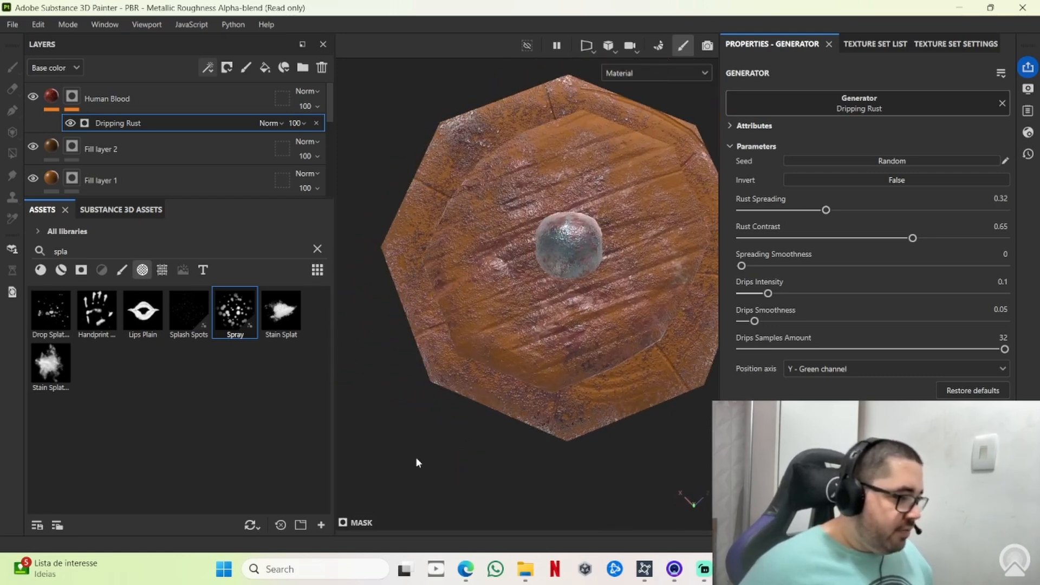
Load the Handprint alpha into the brush and remove the Dripping Rust generator from the Human Blood mask
left_click(98, 310)
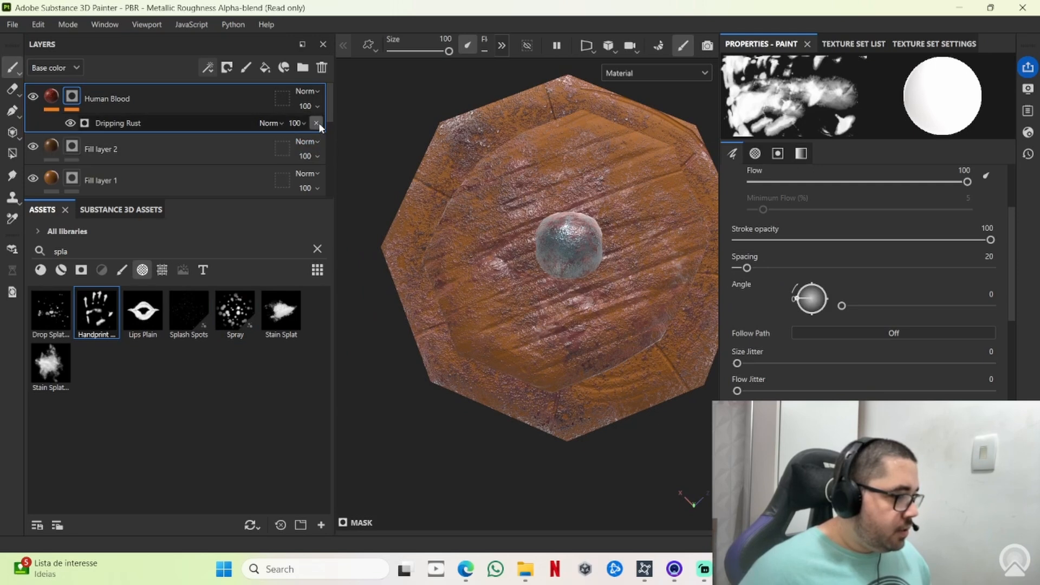
left_click(317, 123)
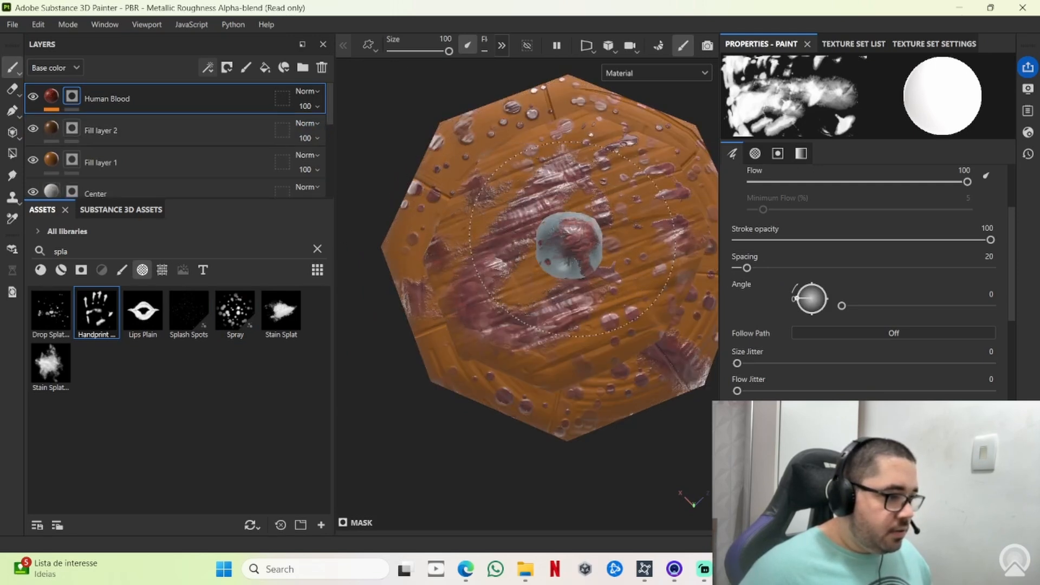
Stamp a blood handprint on the shield's back over the handle, and check the front
left_click_drag(467, 433, 525, 141, "alt")
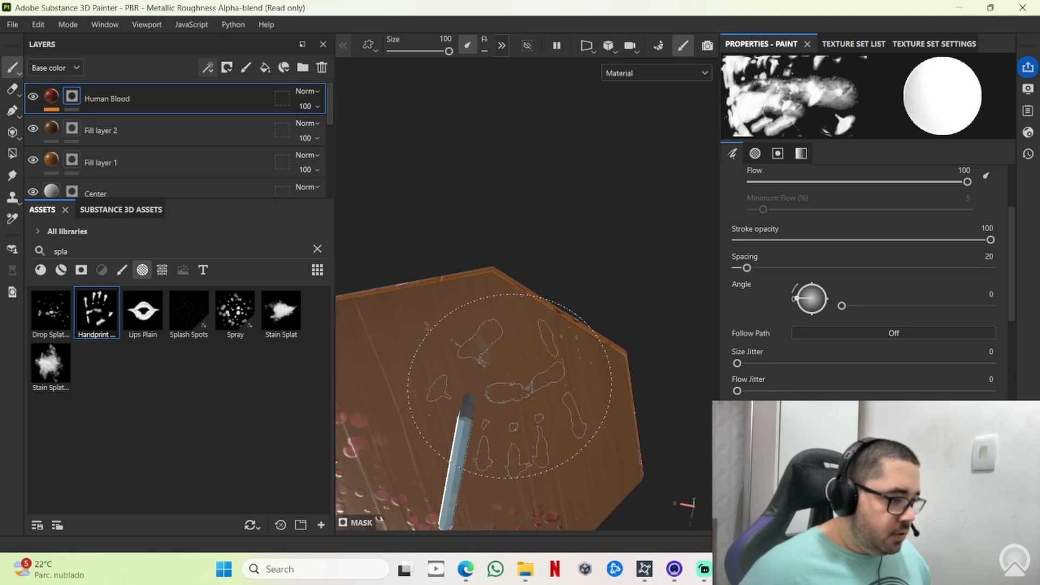
left_click(510, 386)
left_click_drag(482, 145, 469, 397, "alt")
middle_click_drag(477, 388, 493, 325, "alt")
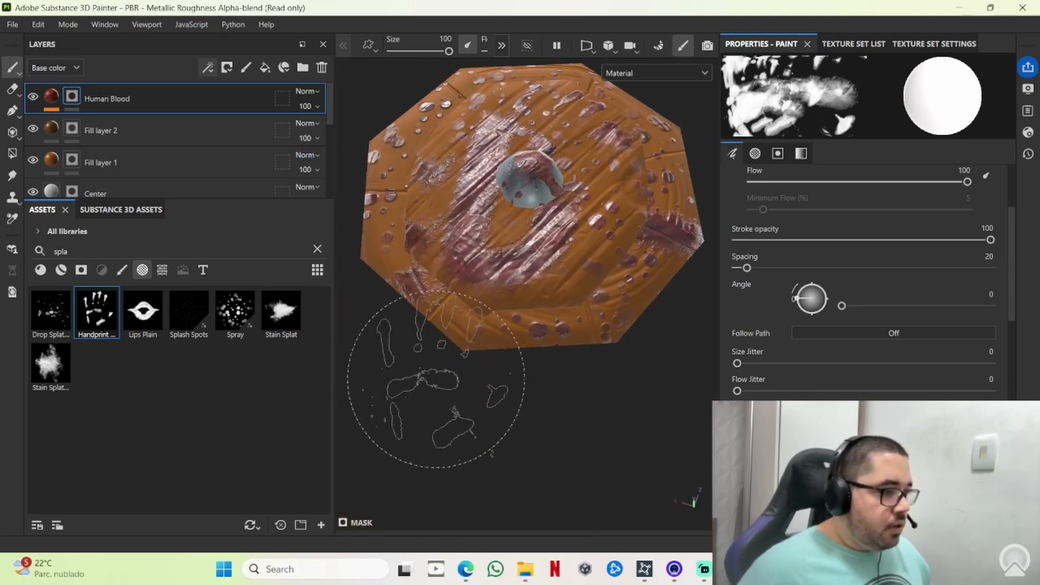
middle_click_drag(505, 368, 489, 509, "alt")
left_click_drag(588, 496, 496, 501, "alt")
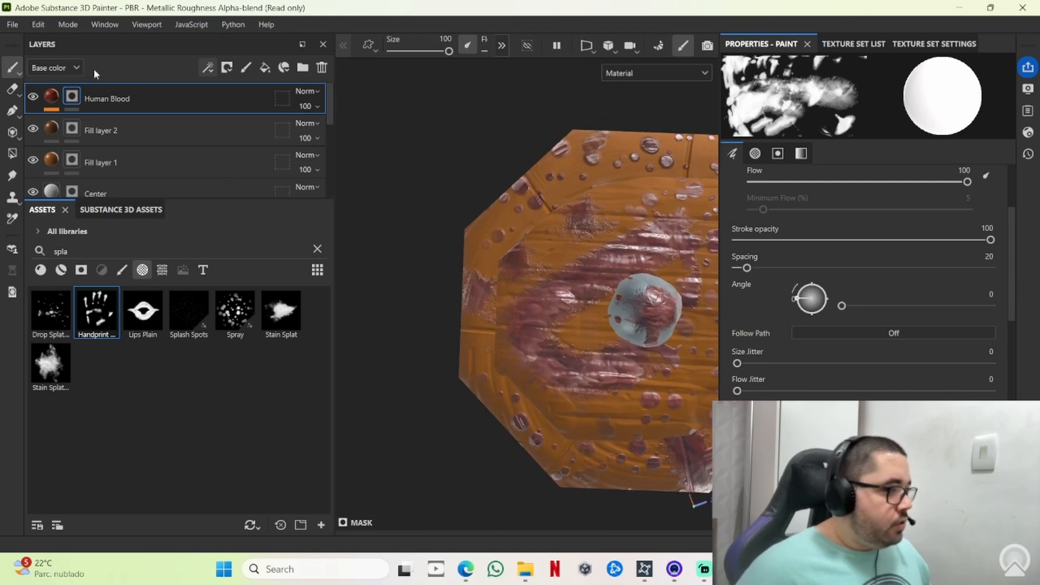
Open the texture export settings and set the output directory to F:/Portfolio/Scarllett/Final Textures
left_click(12, 24)
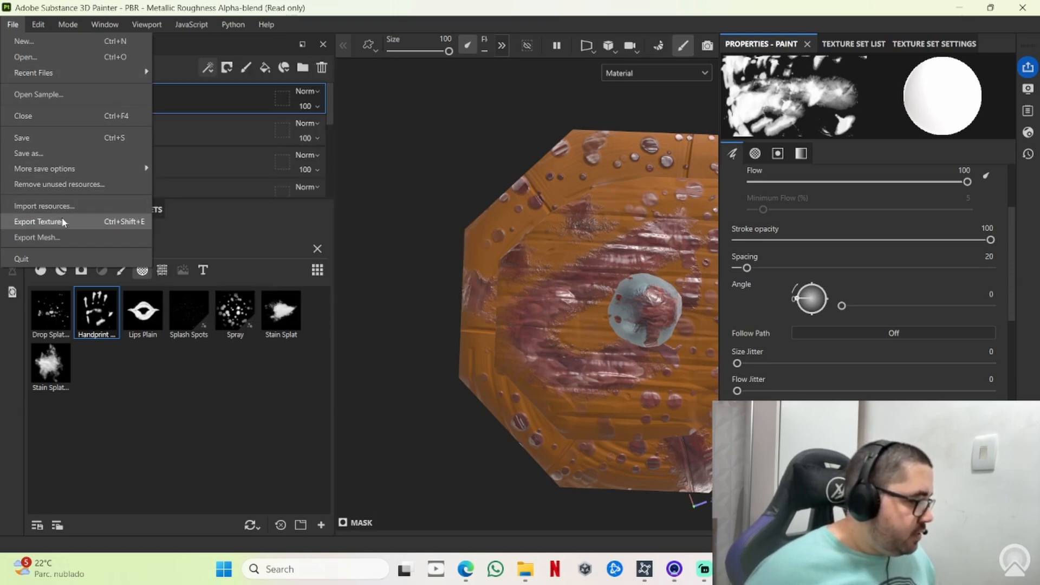
left_click(61, 221)
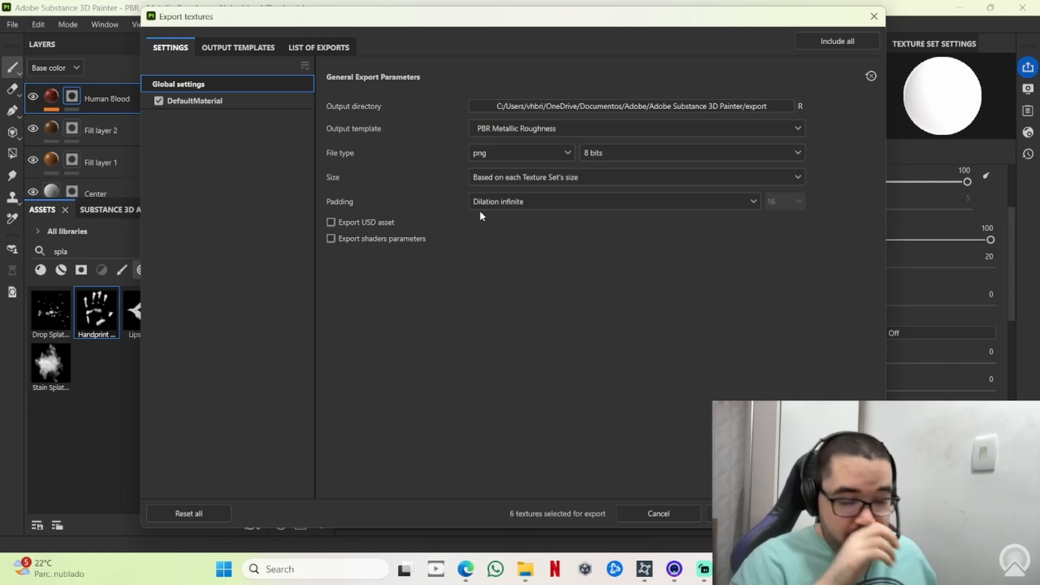
left_click(672, 107)
scroll(271, 181, "down", 10)
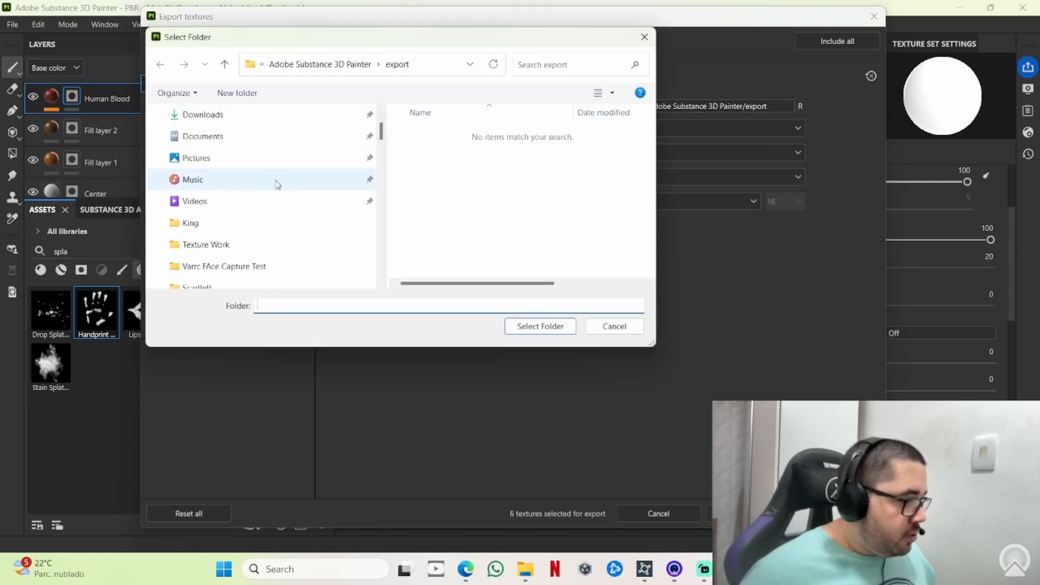
left_click(313, 162)
right_click(519, 205)
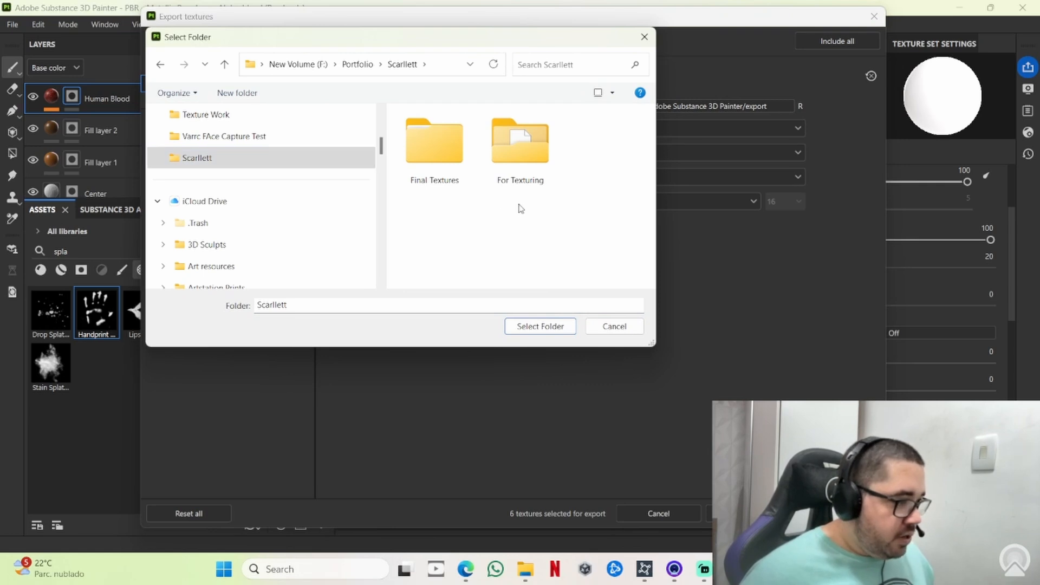
left_click(455, 159)
double_click(455, 159)
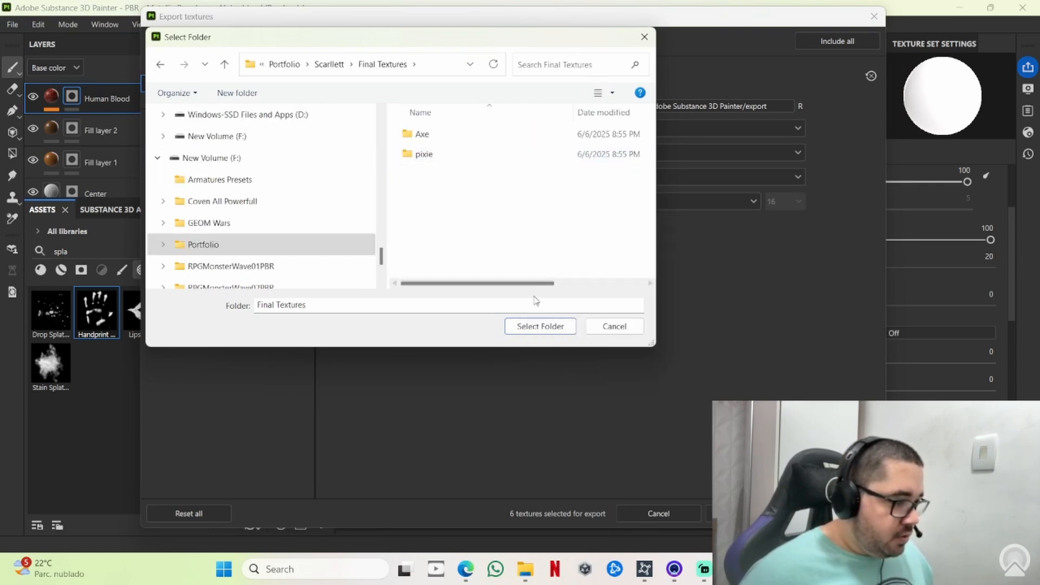
left_click(540, 326)
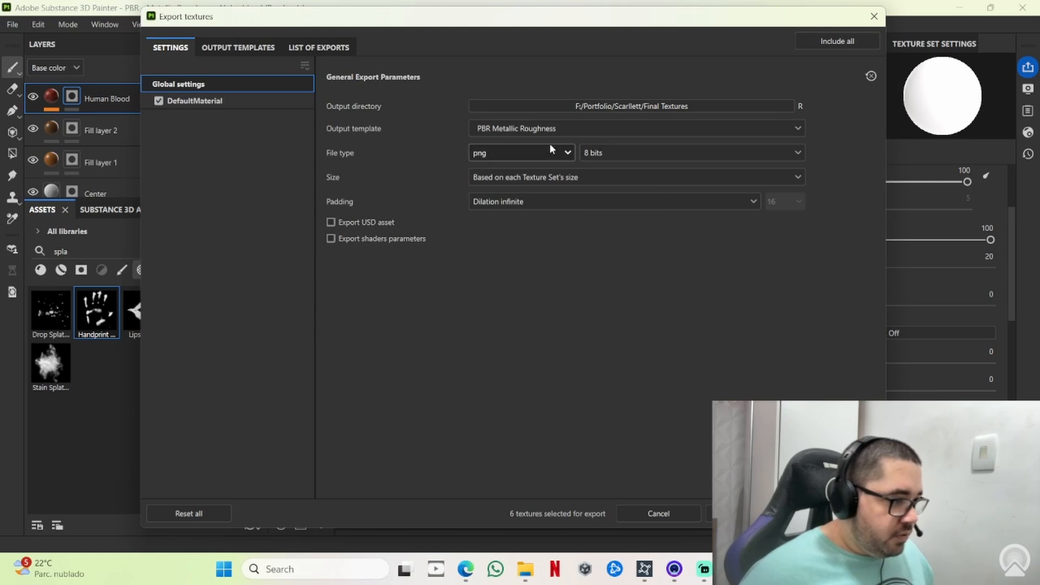
Export the textures with the Character_Creator output template as 8-bit PNG files and close the export dialog
left_click(540, 130)
scroll(540, 184, "up", 1)
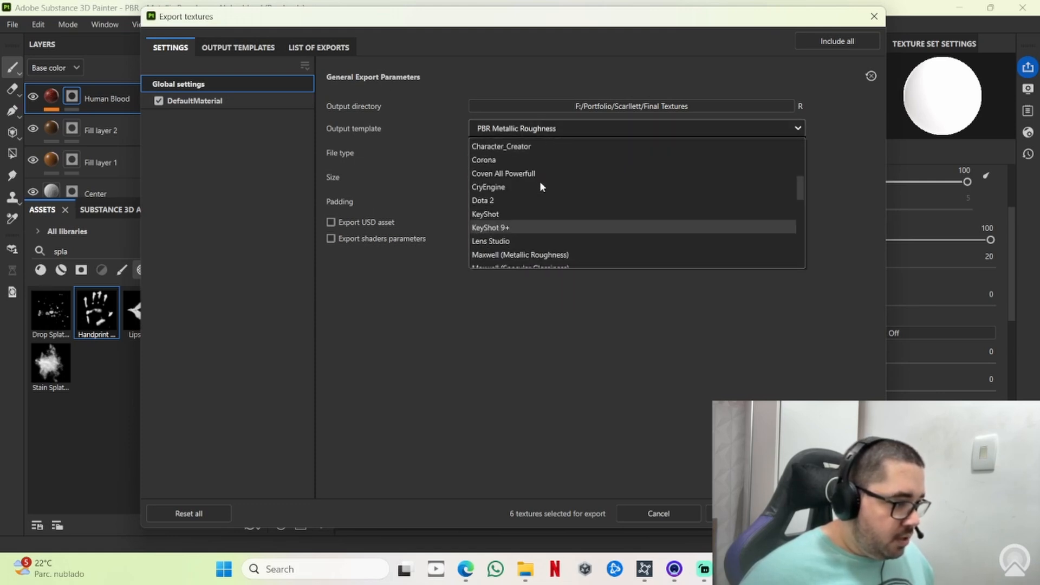
left_click(525, 146)
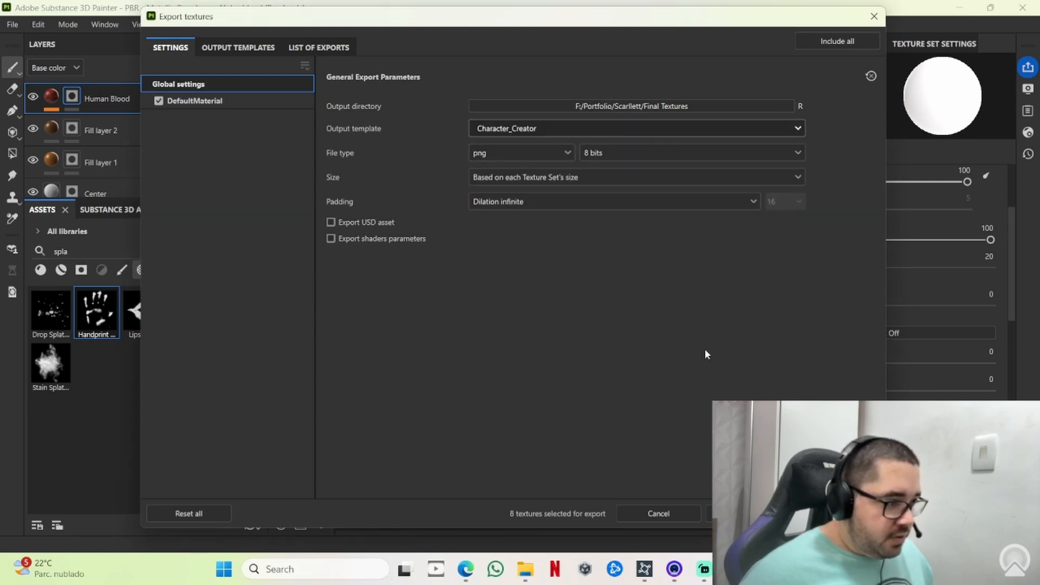
left_click(750, 514)
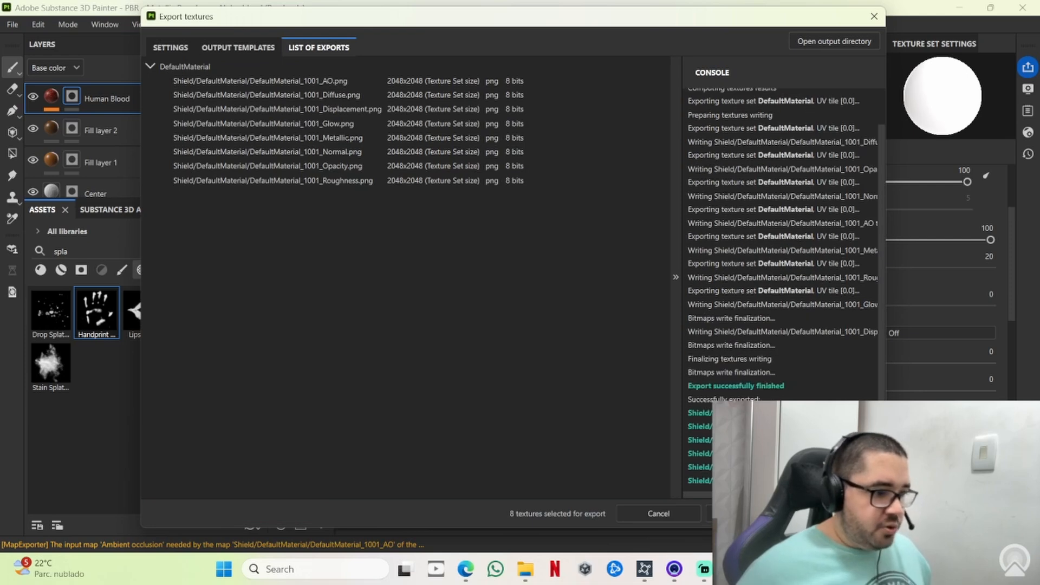
key("Escape")
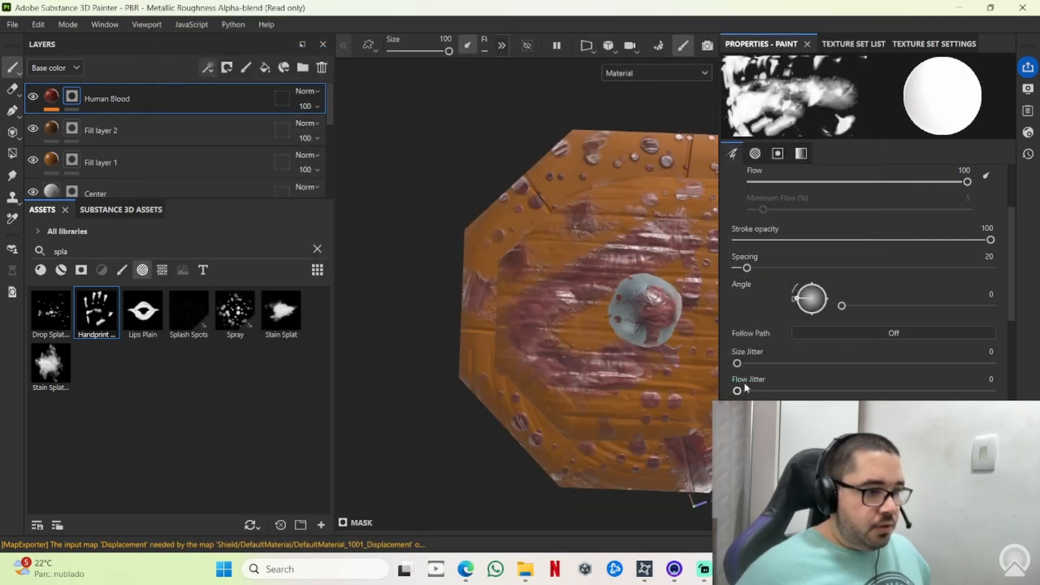